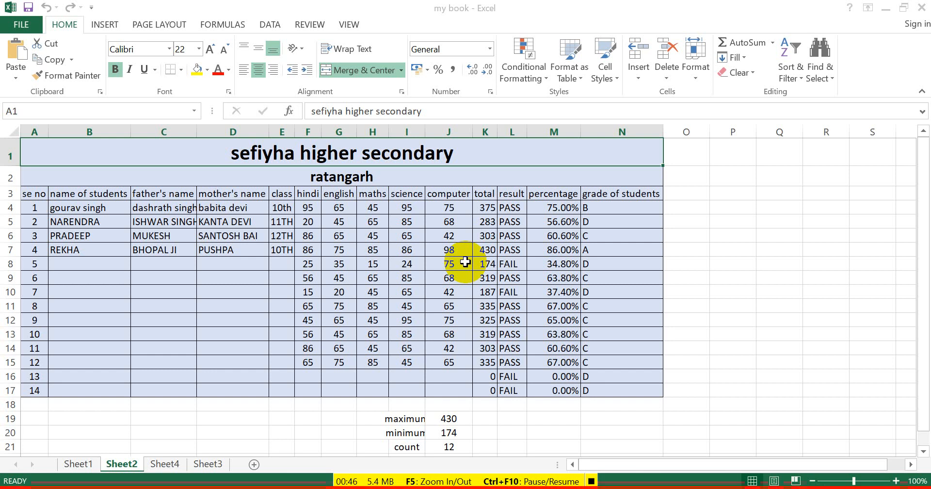
- Inspect the percentage formula in M4 and the grade formula in N5 of the marks table
left_click(256, 258)
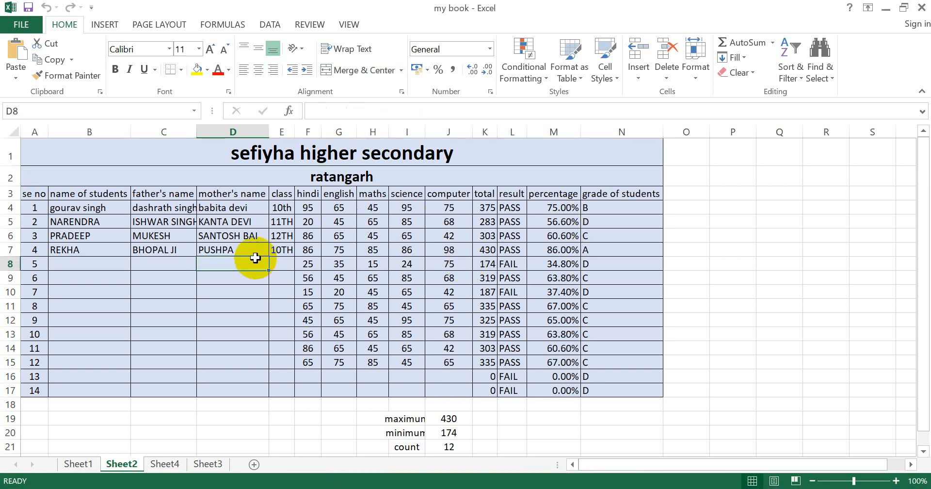
left_click(551, 235)
left_click(562, 205)
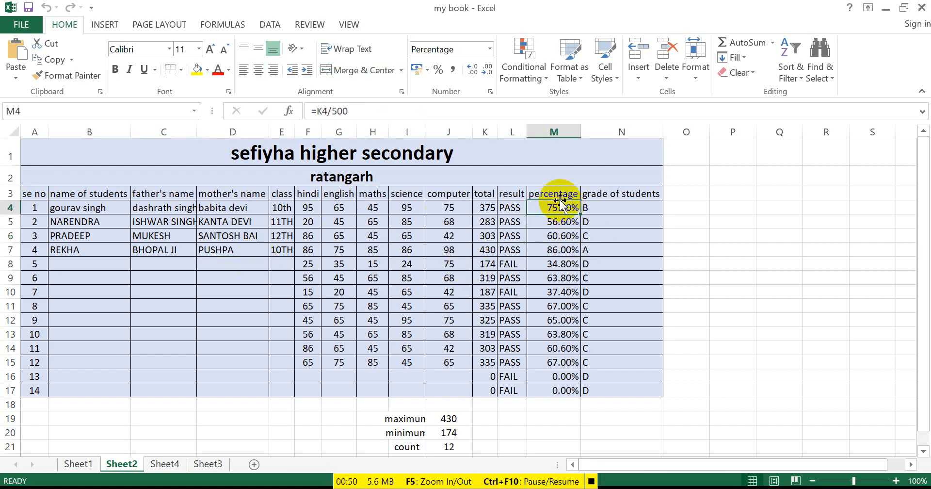
left_click(635, 221)
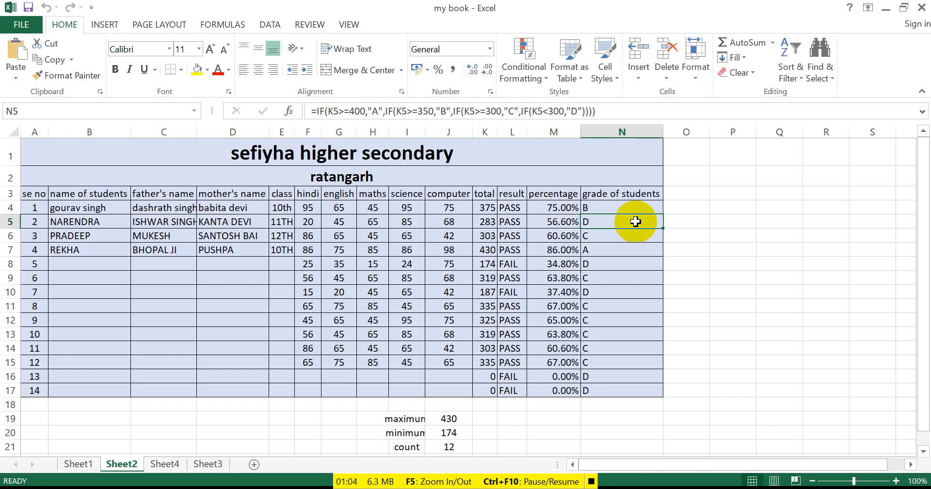
left_click(173, 322)
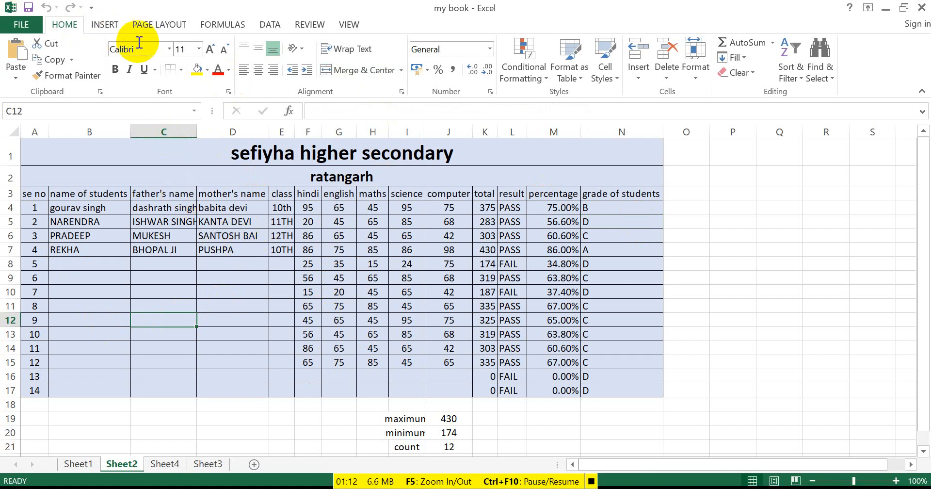
- View the workbook's protection options on the Info page and return to the marks sheet
left_click(24, 23)
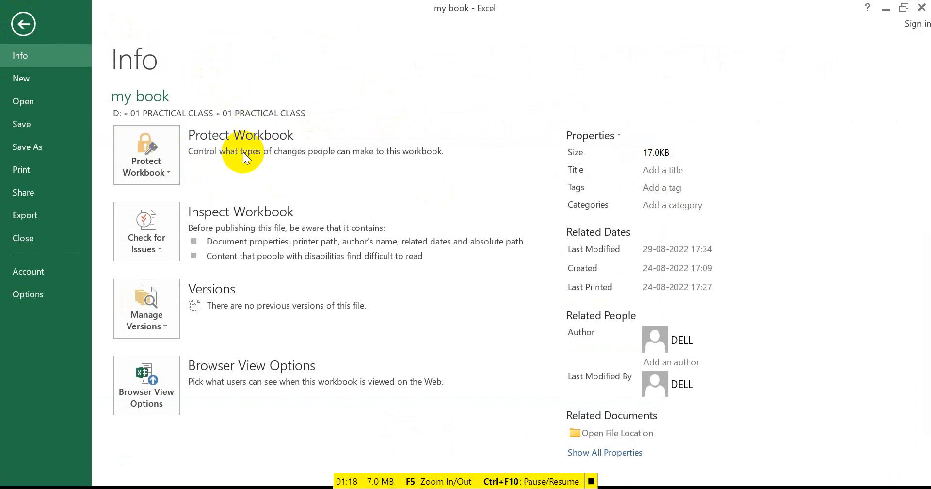
left_click(164, 155)
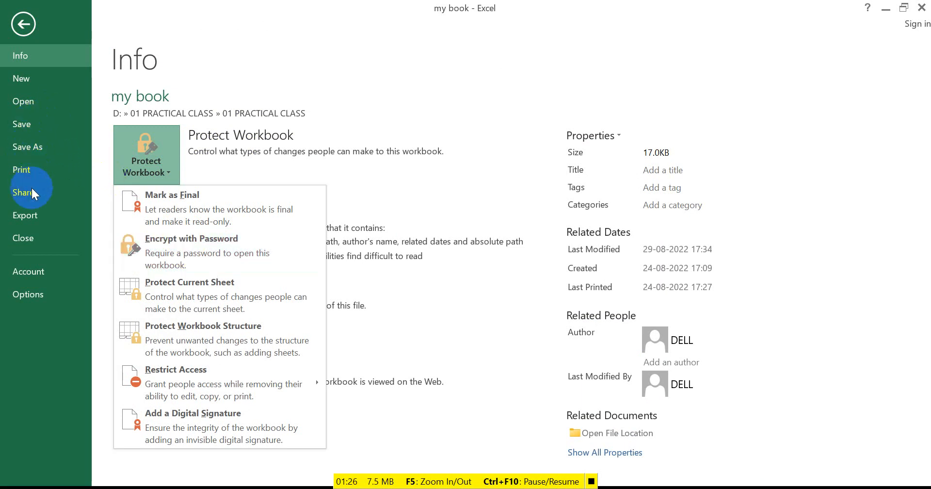
left_click(24, 24)
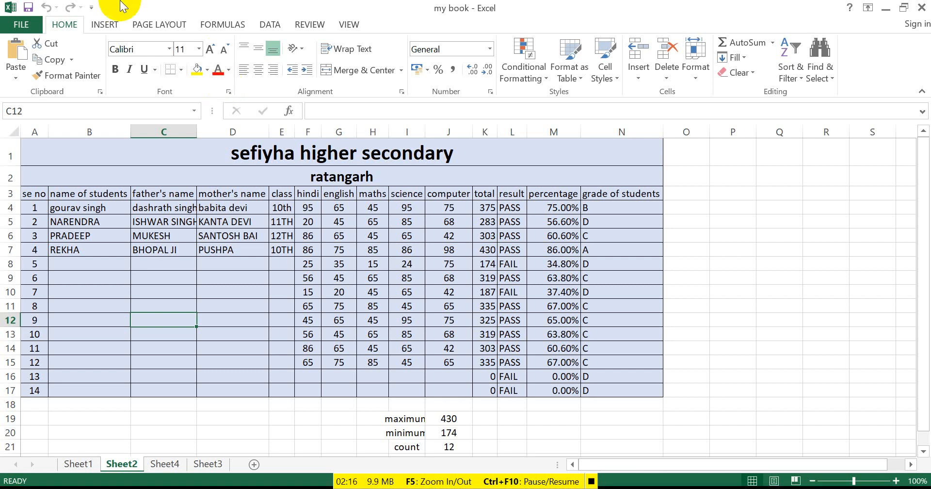
left_click(274, 279)
left_click(202, 265)
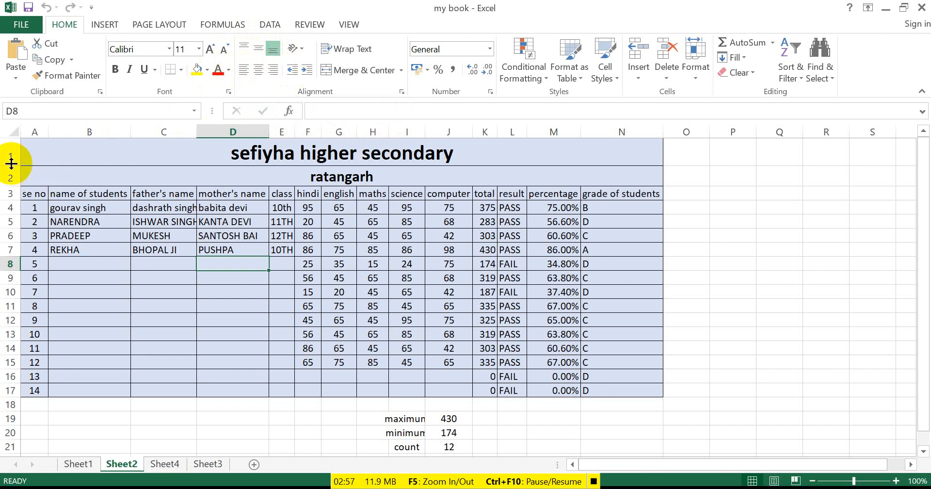
- Make row 1 much taller and try left, center and right alignment on its school title
left_click_drag(10, 165, 9, 226)
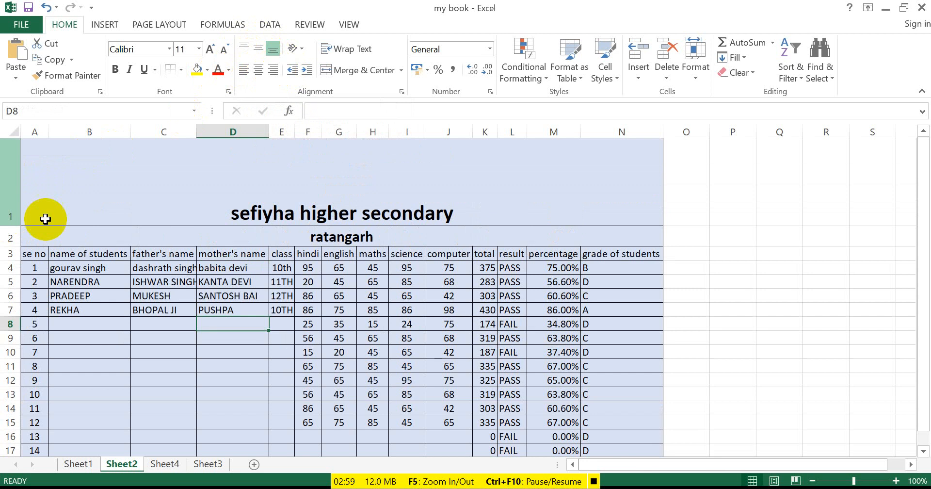
left_click(235, 204)
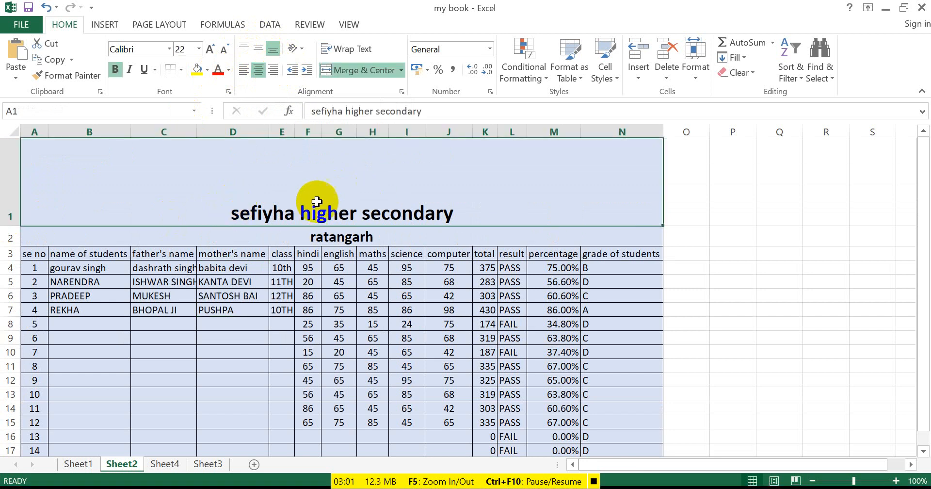
left_click(245, 69)
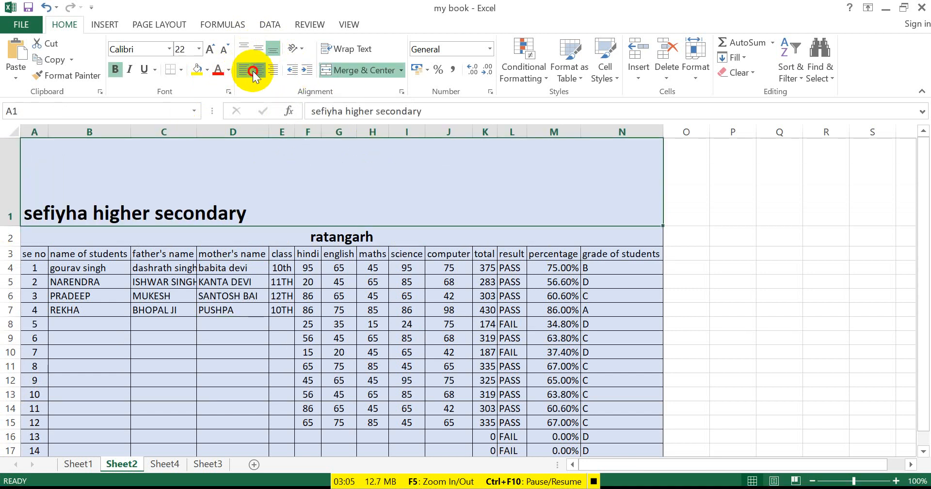
left_click(258, 69)
left_click(275, 70)
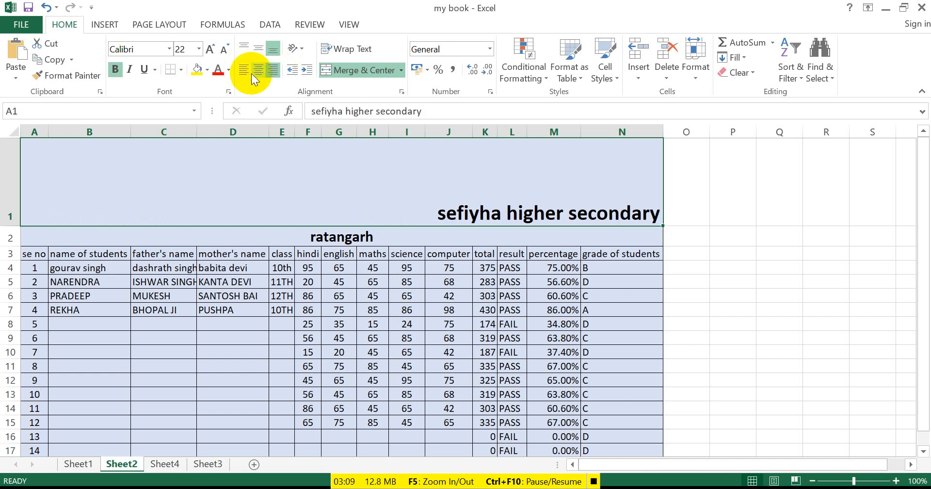
left_click(258, 71)
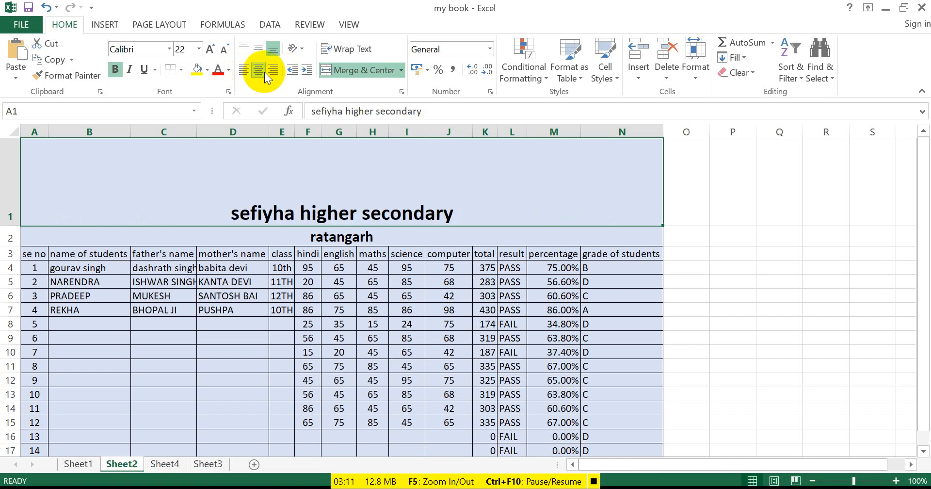
left_click(269, 72)
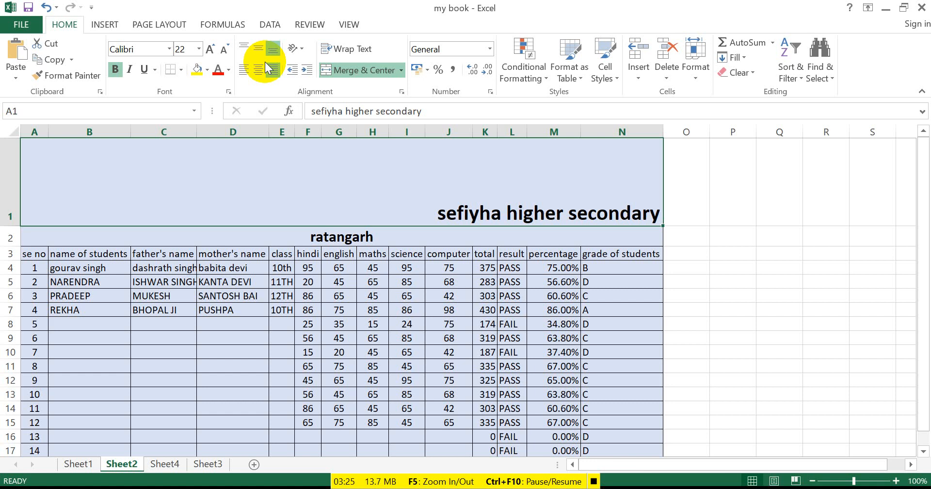
- Top-align the school title in row 1 and try it left-aligned, centered and right-aligned
left_click(248, 45)
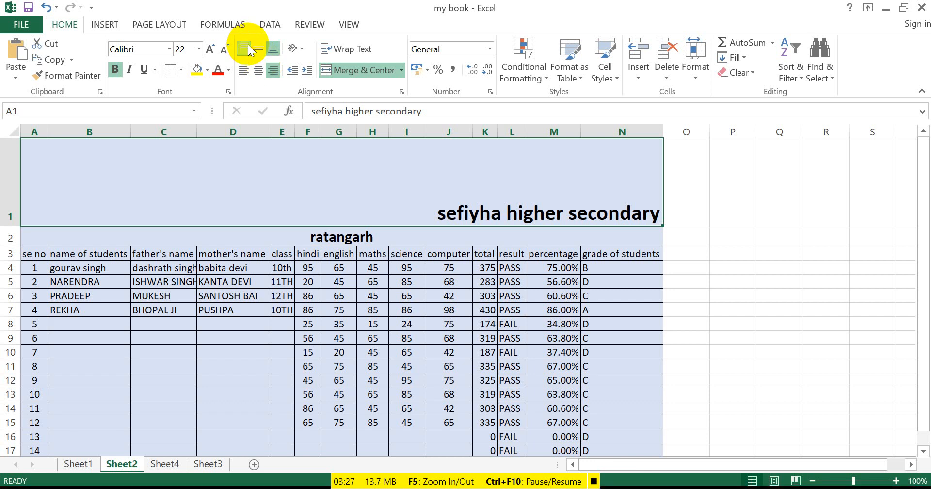
left_click(243, 72)
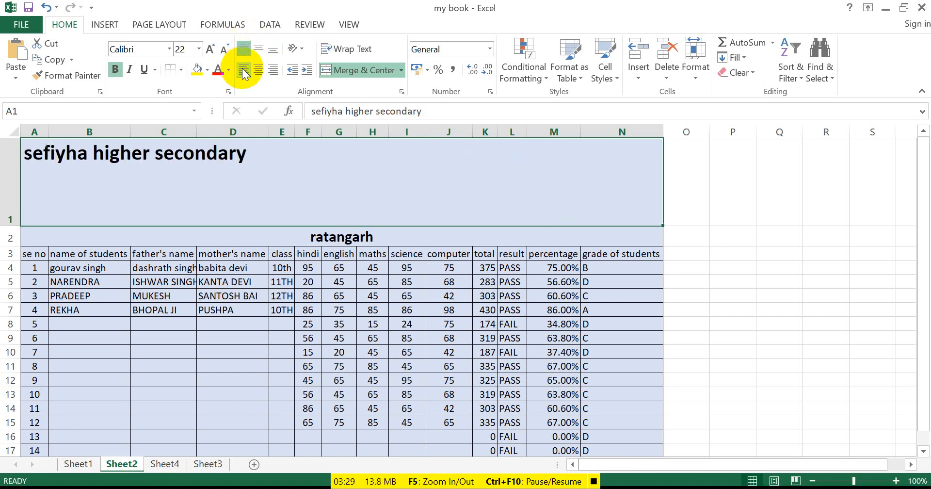
left_click(262, 71)
left_click(275, 71)
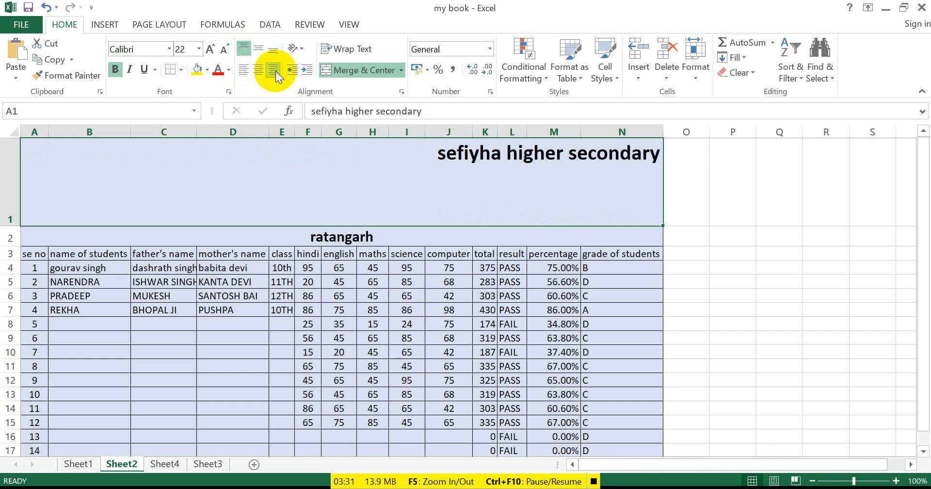
- Try the row 1 title at middle height, then bottom-align it with left, center and right alignment
left_click(259, 45)
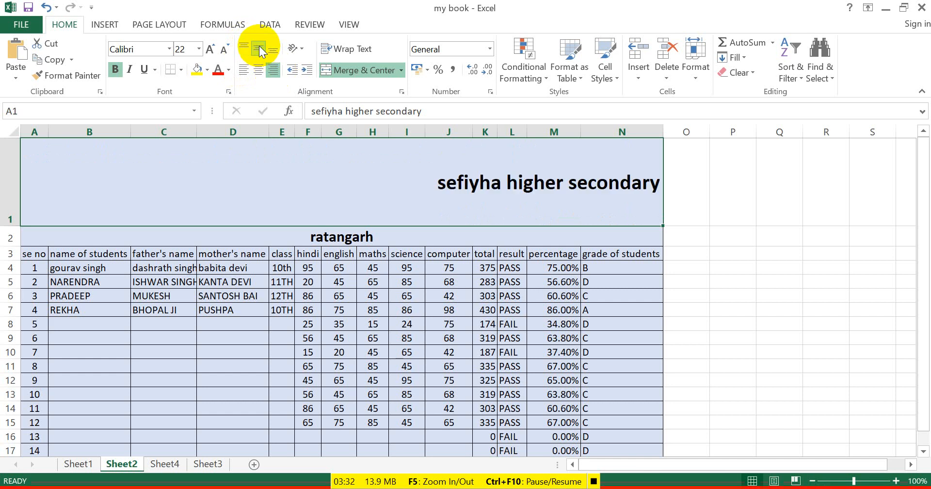
left_click(245, 70)
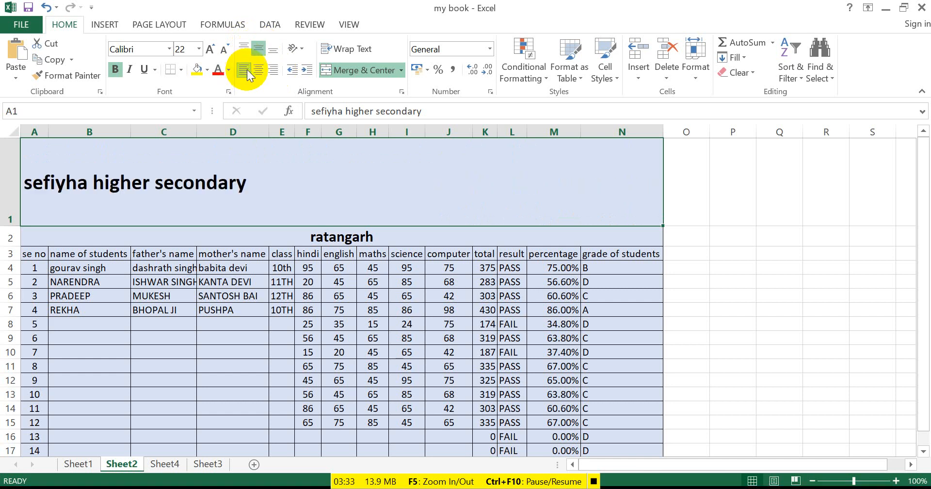
left_click(272, 54)
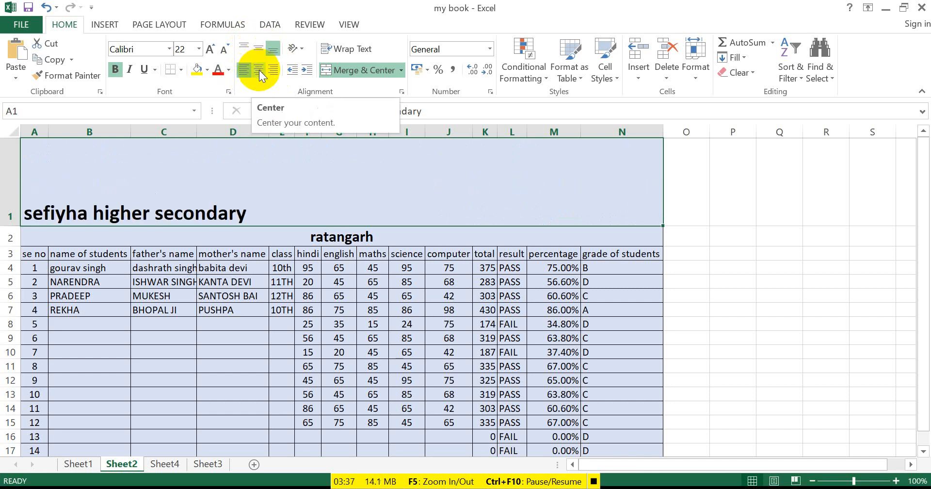
left_click(258, 70)
left_click(272, 71)
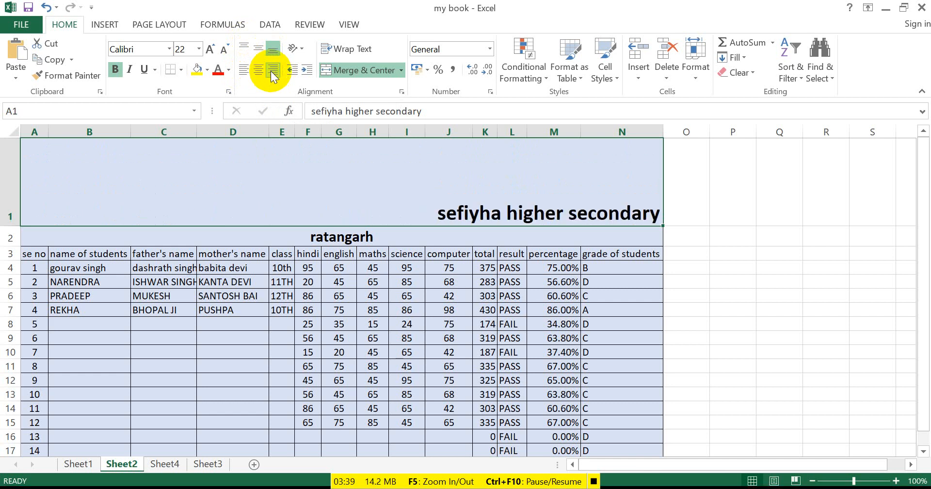
- Align the school title in row 1 to the middle vertically and center it horizontally
left_click(263, 54)
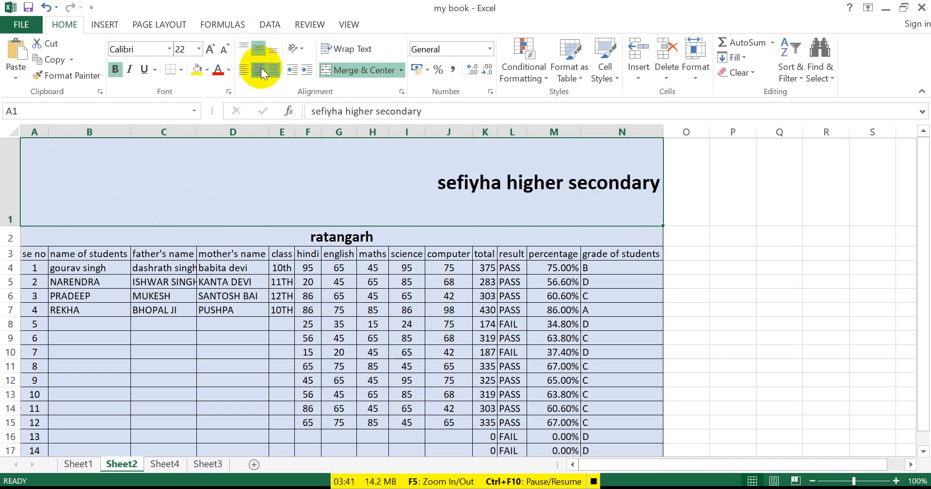
left_click(261, 68)
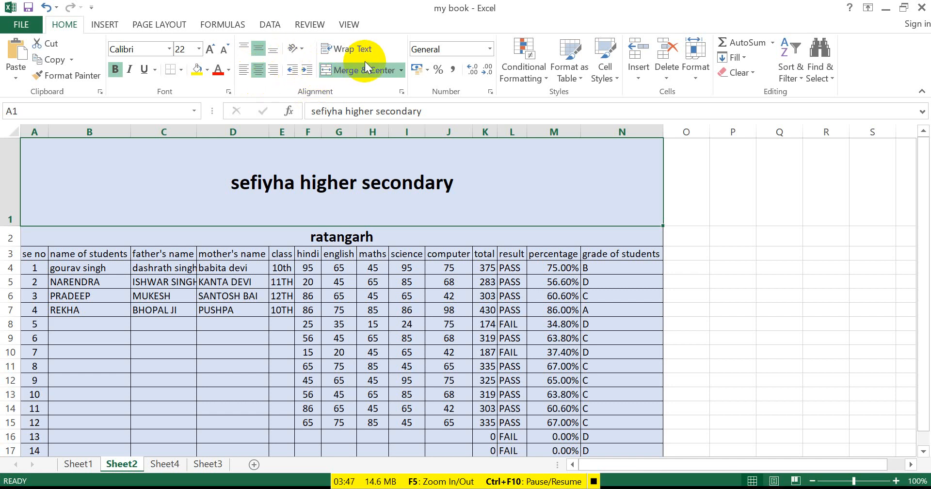
- Unmerge the school title in row 1 and check the separate cells A1 and B1
left_click(352, 73)
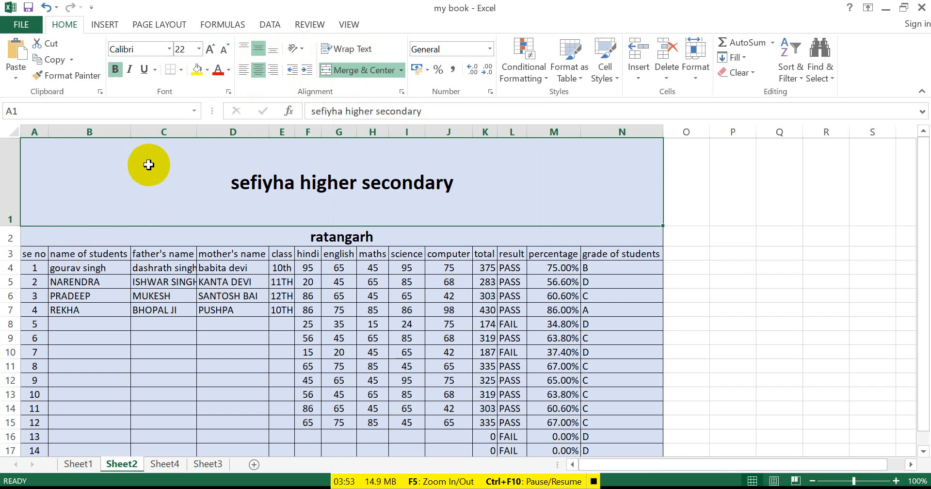
left_click(359, 73)
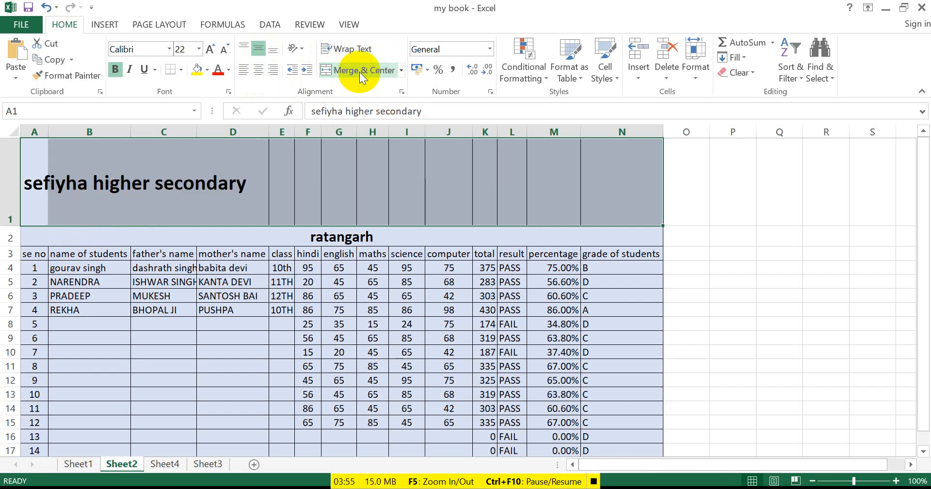
left_click(44, 181)
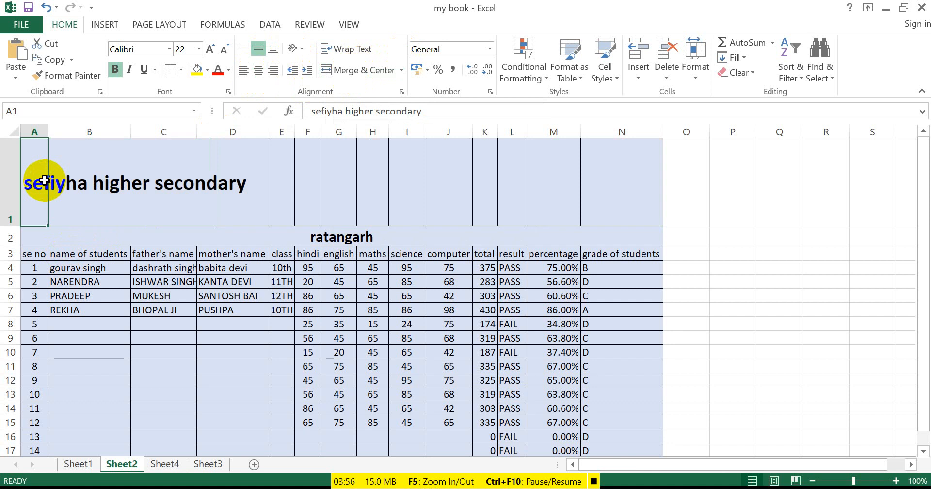
left_click(51, 178)
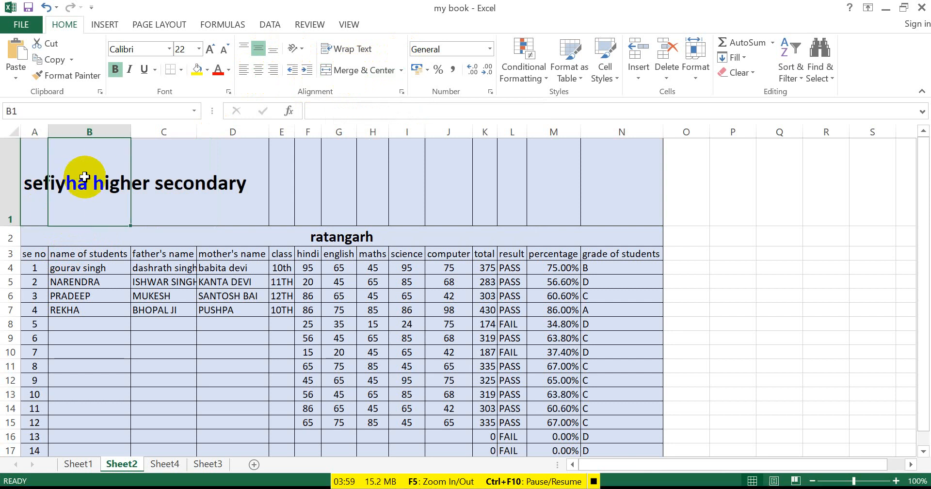
- Merge and center cells A1:N1 across the table and check that the title selects as one cell
mouse_move(39, 166)
left_mouse_down()
mouse_move(139, 173)
mouse_move(266, 140)
mouse_move(482, 203)
mouse_move(607, 219)
left_mouse_up()
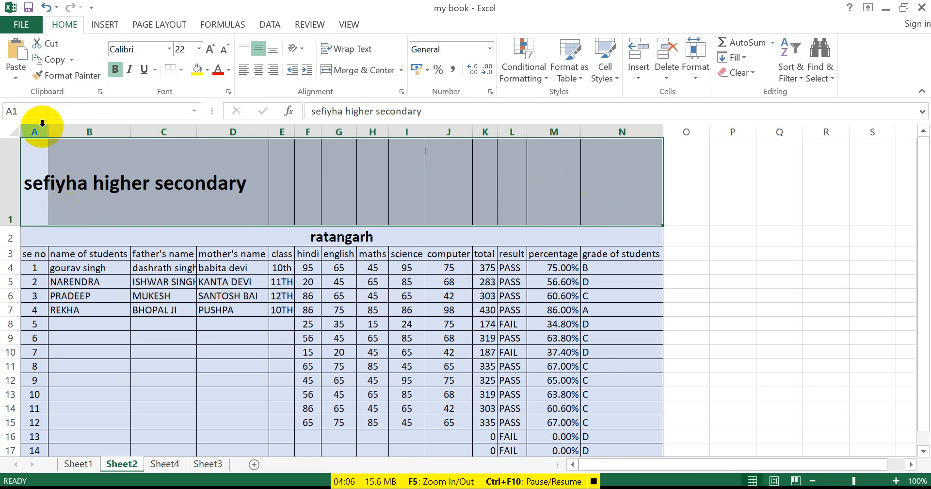
left_click(380, 72)
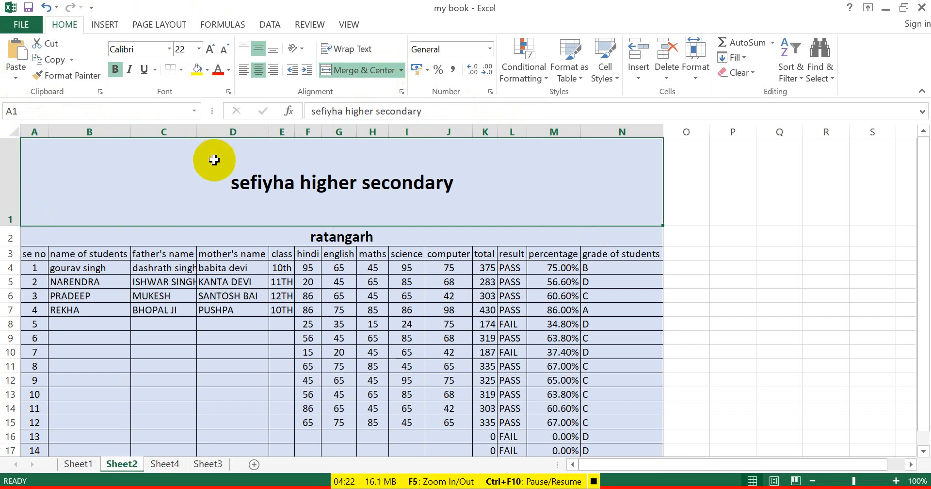
key("Right")
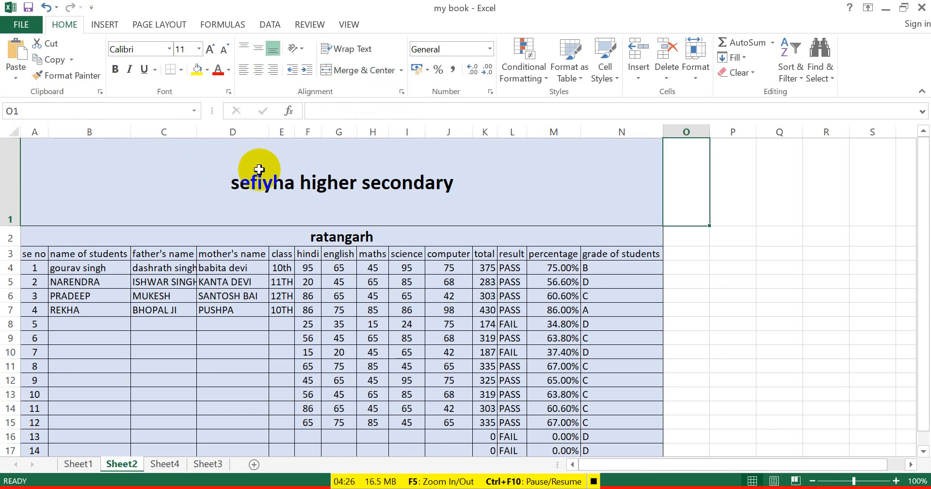
left_click(259, 169)
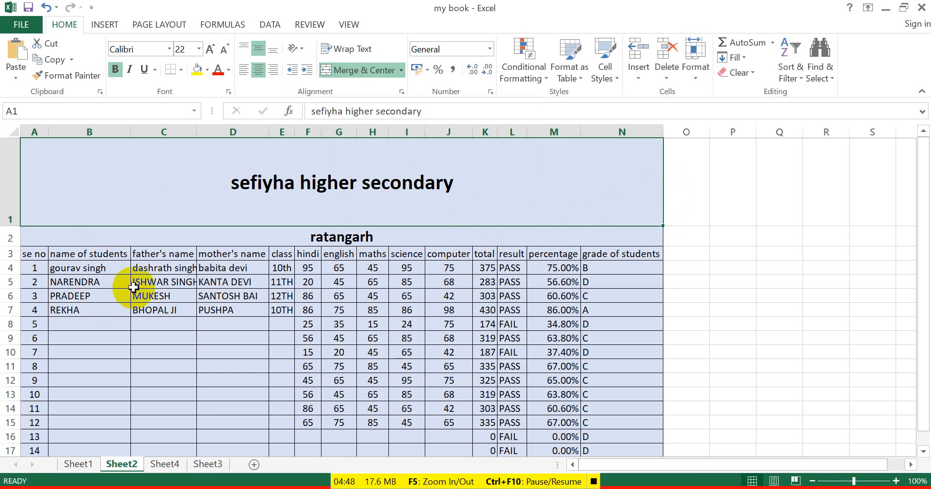
- Increase the heights of rows 4 and 5 and narrow the father's name column C
left_click_drag(14, 275, 13, 288)
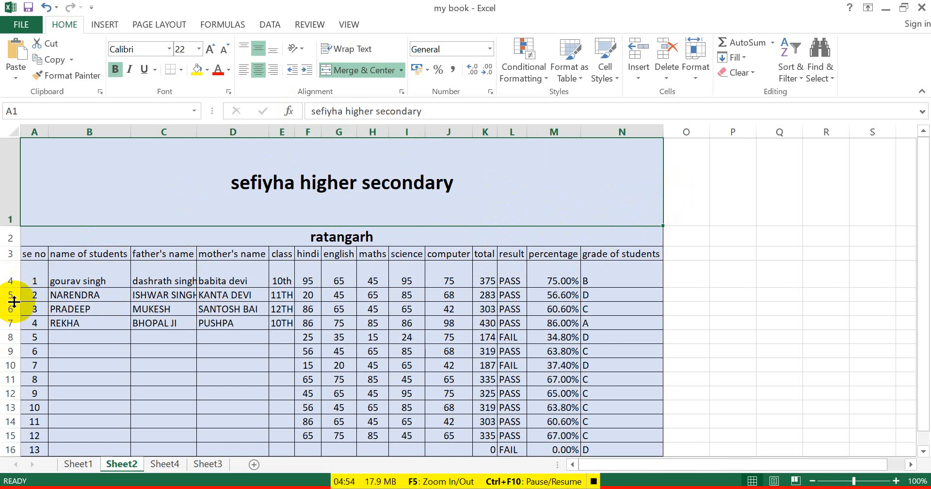
left_click_drag(14, 302, 11, 320)
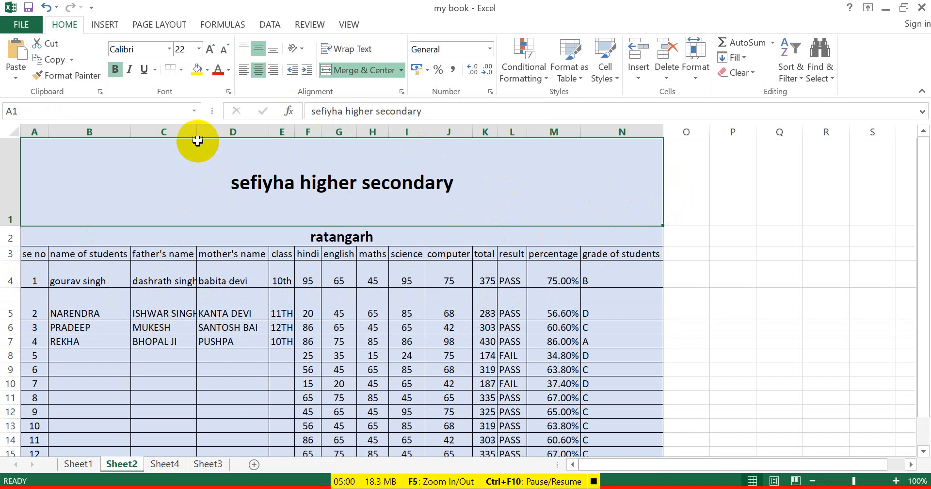
mouse_move(197, 131)
left_mouse_down()
mouse_move(176, 132)
mouse_move(184, 132)
left_mouse_up()
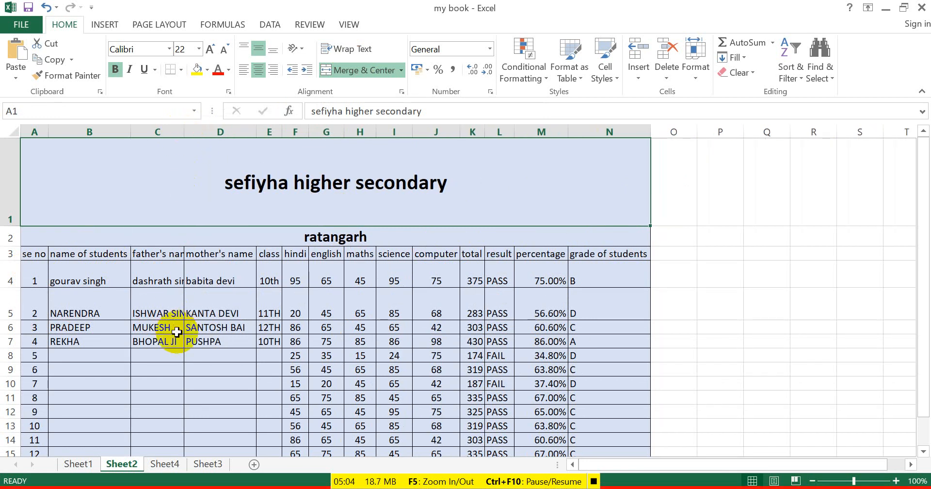
- Wrap the text of the father's names in cells C4 and C5
left_click(161, 282)
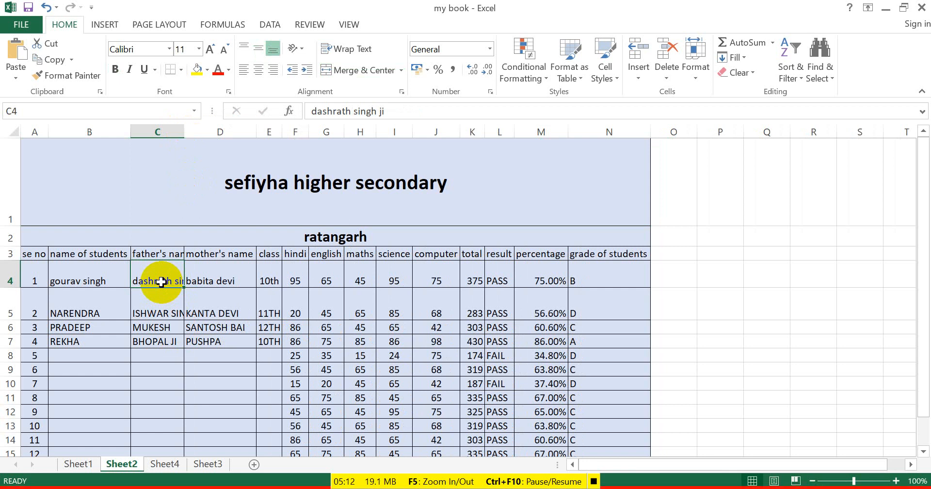
left_click(350, 49)
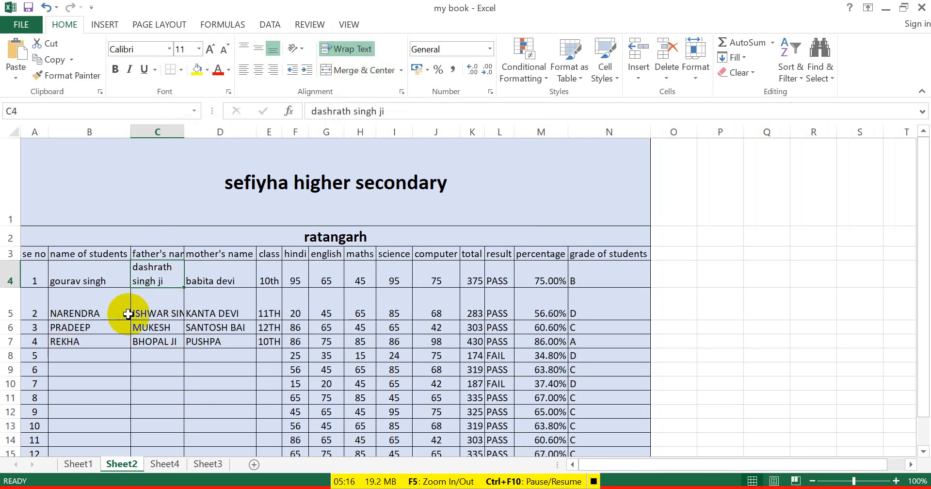
left_click(136, 314)
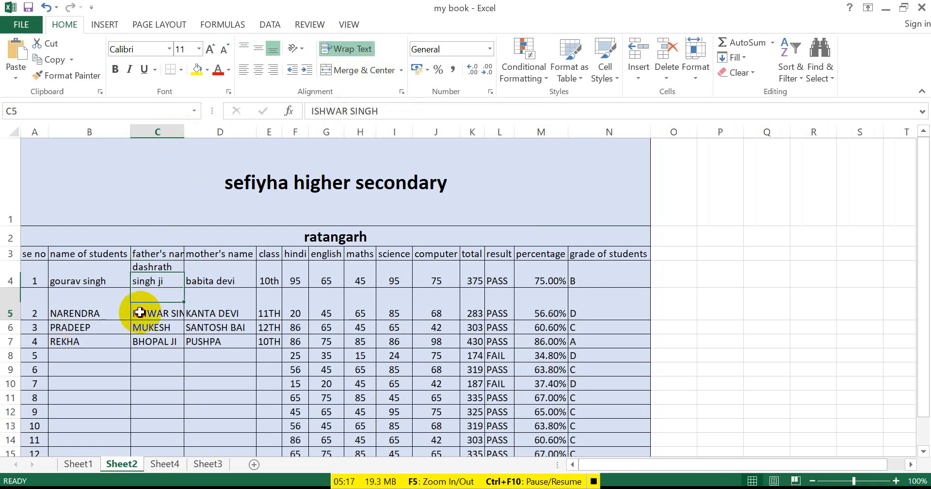
left_click(356, 48)
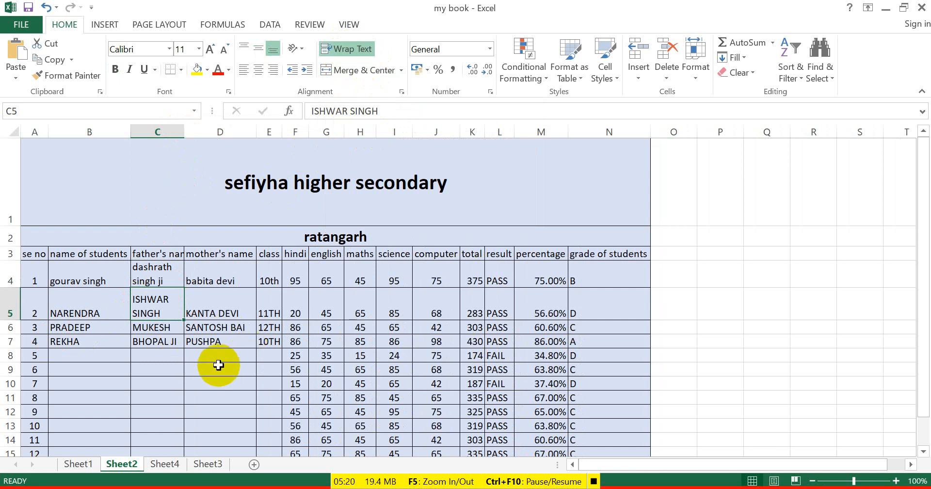
left_click(218, 366)
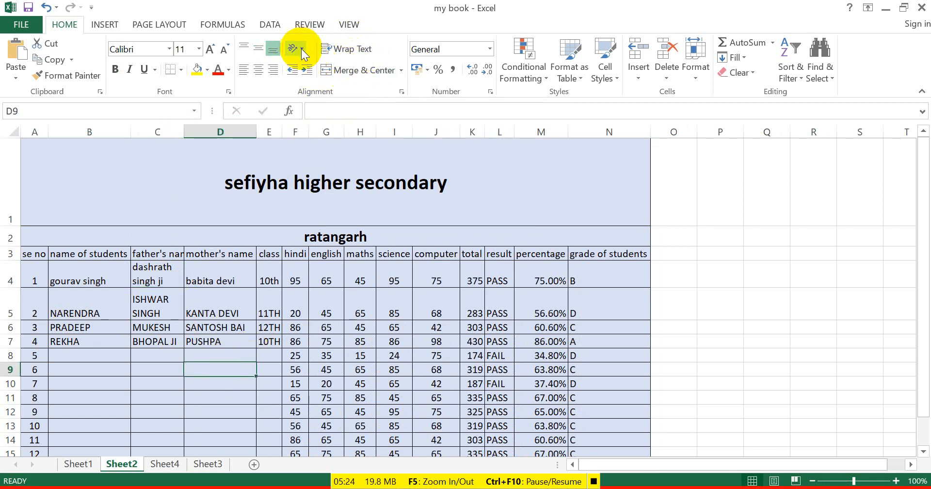
- Try the Vertical Text, Rotate Text Up, Rotate Text Down and Angle Counterclockwise orientations on the school title in row 1
left_click(253, 185)
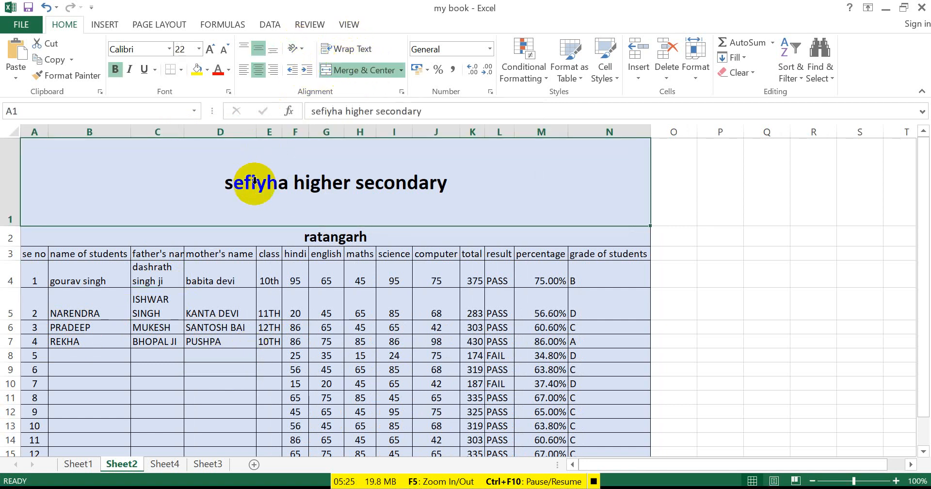
left_click(301, 48)
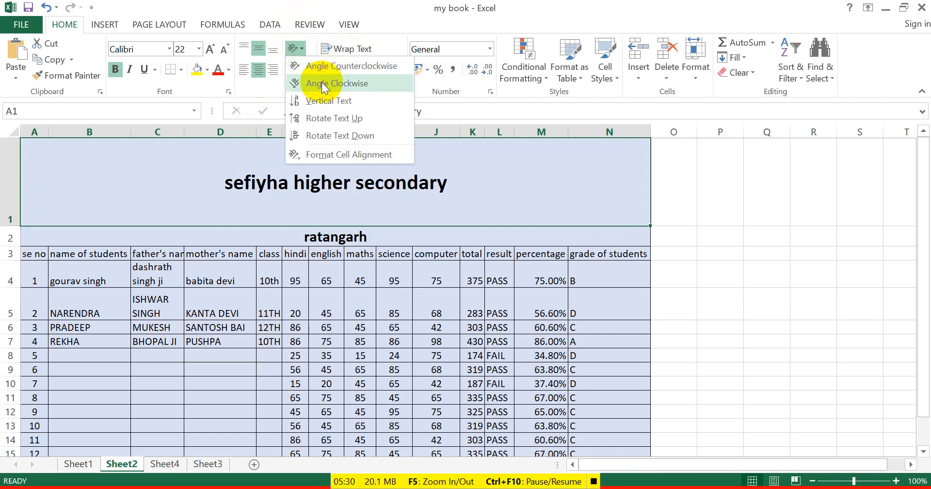
left_click(318, 95)
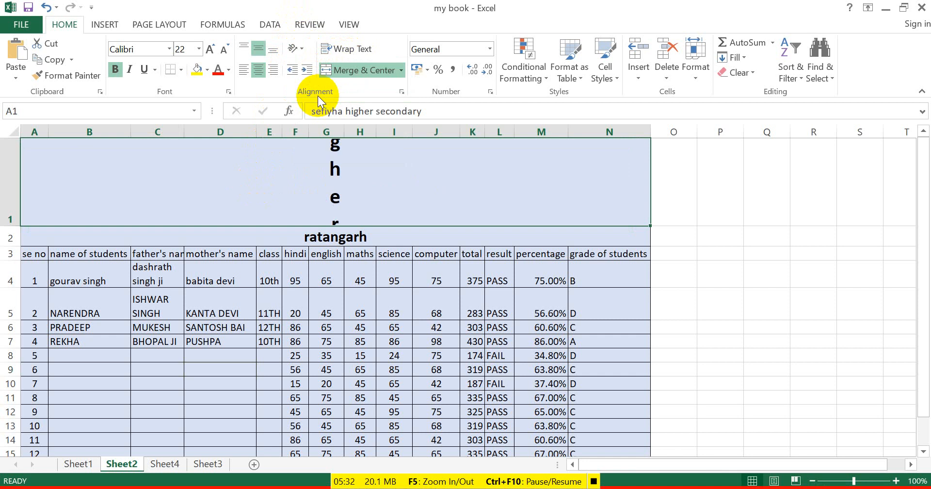
left_click(303, 42)
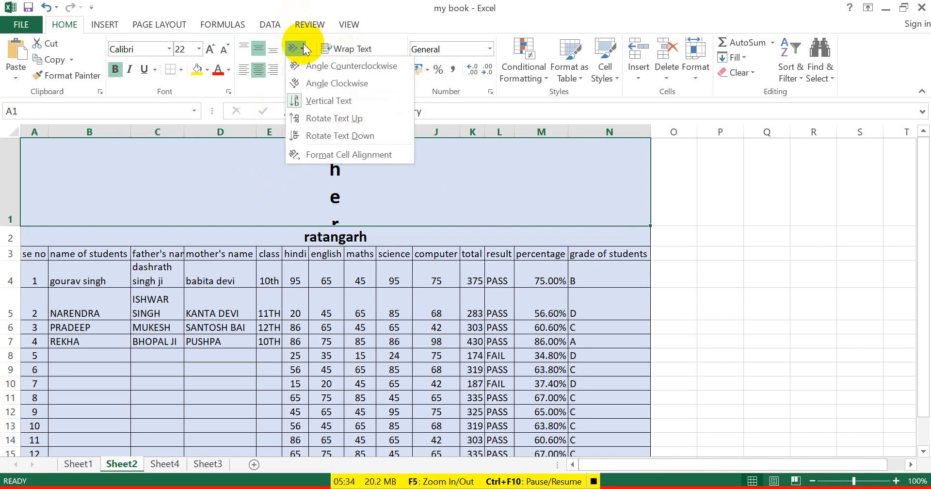
left_click(312, 120)
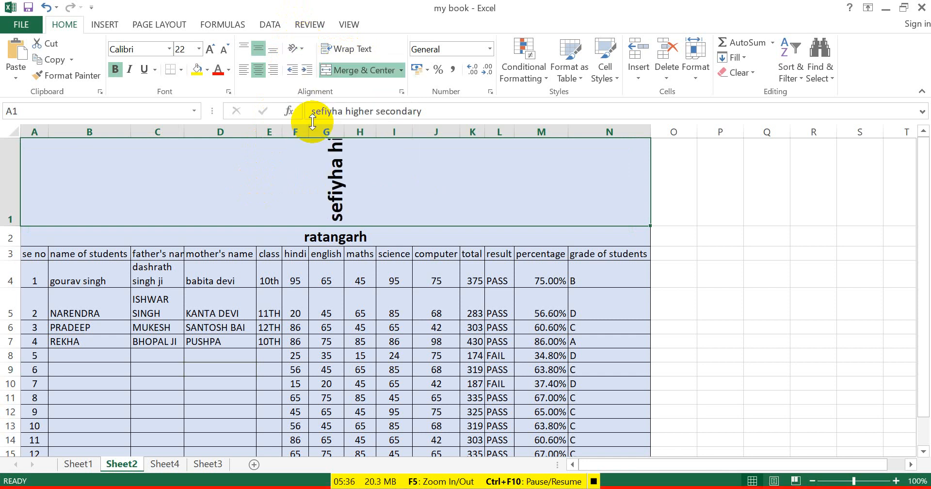
left_click(302, 46)
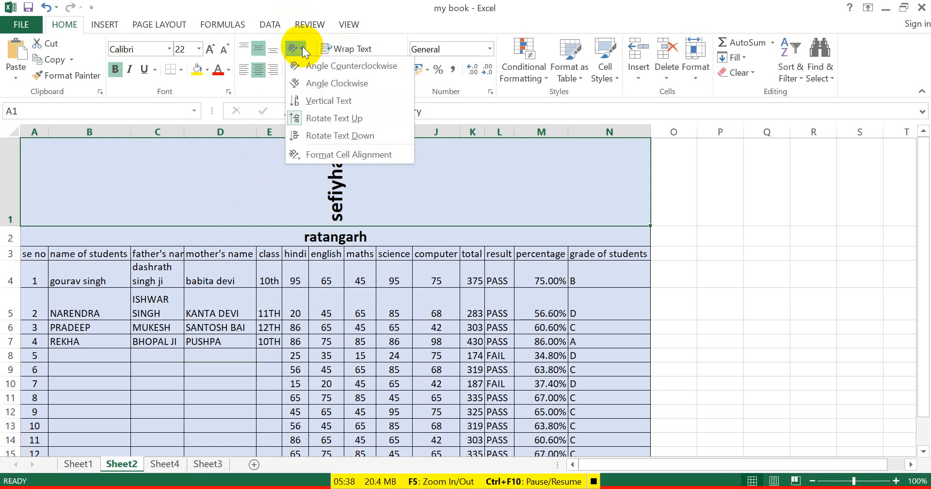
left_click(318, 136)
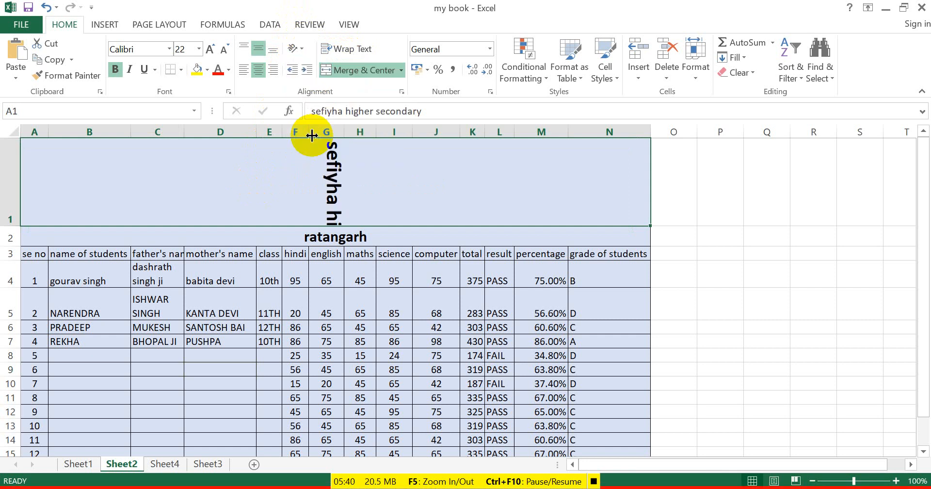
left_click(302, 44)
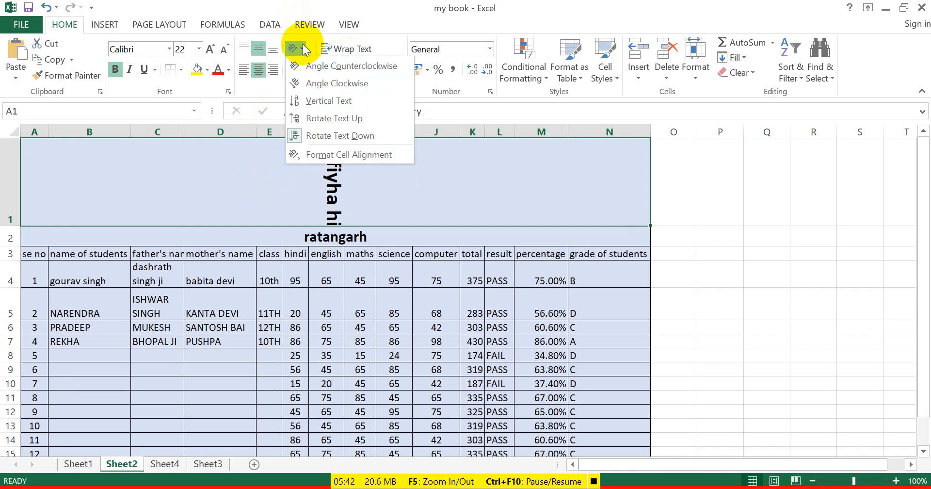
left_click(336, 67)
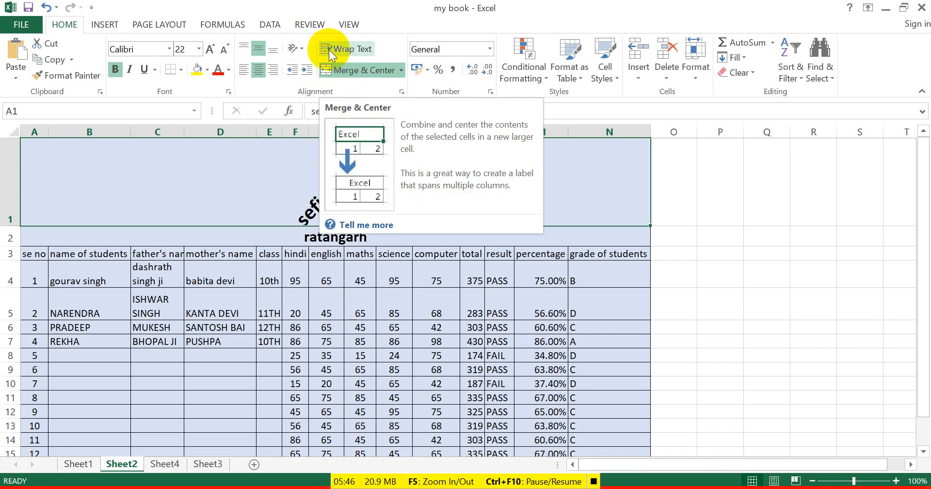
- Set the school title's text orientation to 0 degrees in the cell alignment settings
left_click(303, 47)
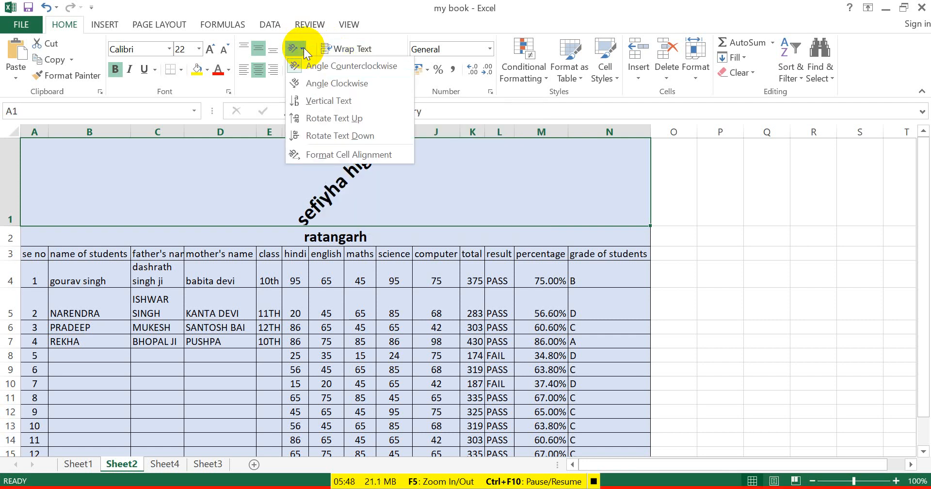
left_click(357, 156)
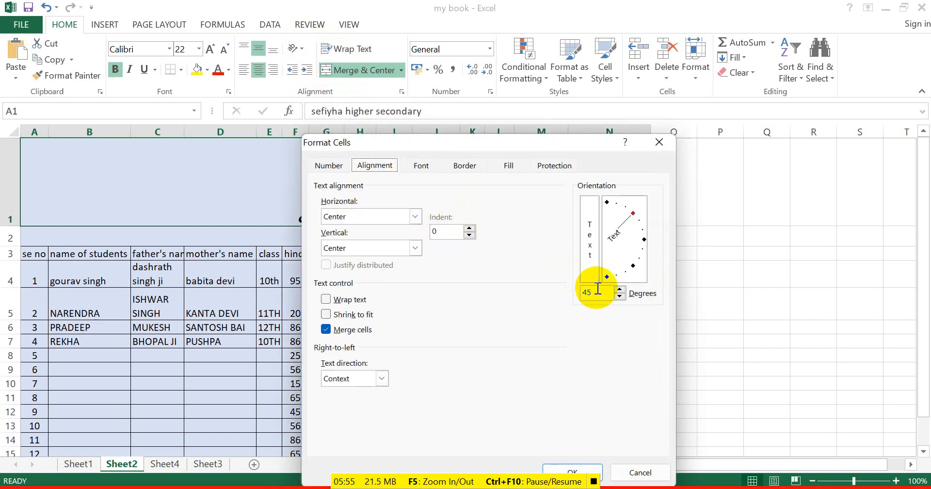
left_click_drag(598, 290, 577, 296)
type("0")
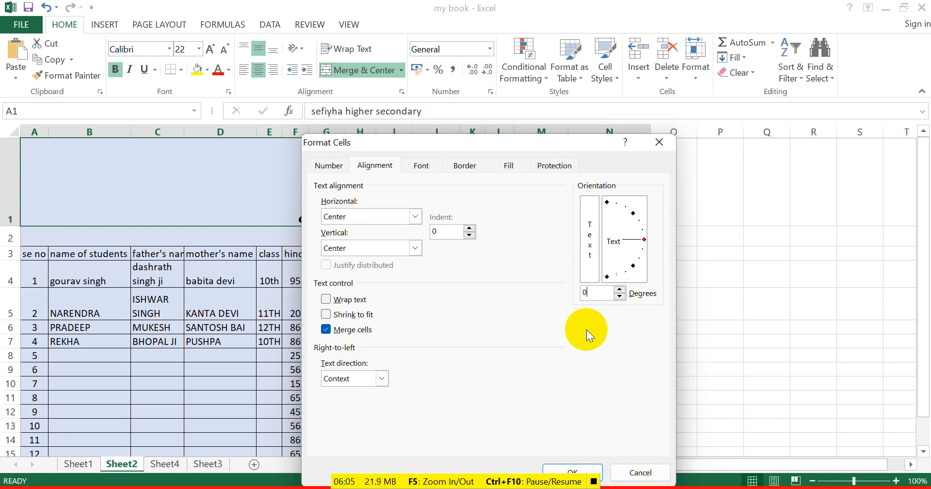
left_click_drag(527, 138, 534, 101)
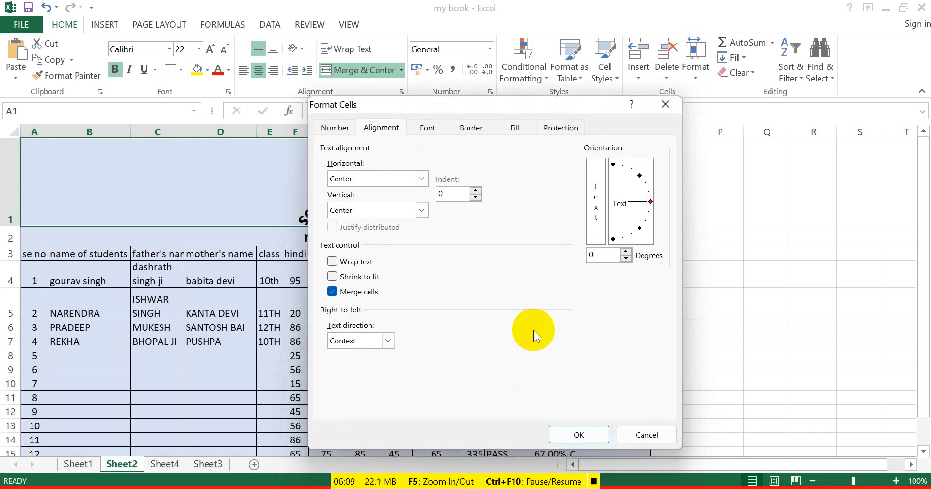
left_click(572, 437)
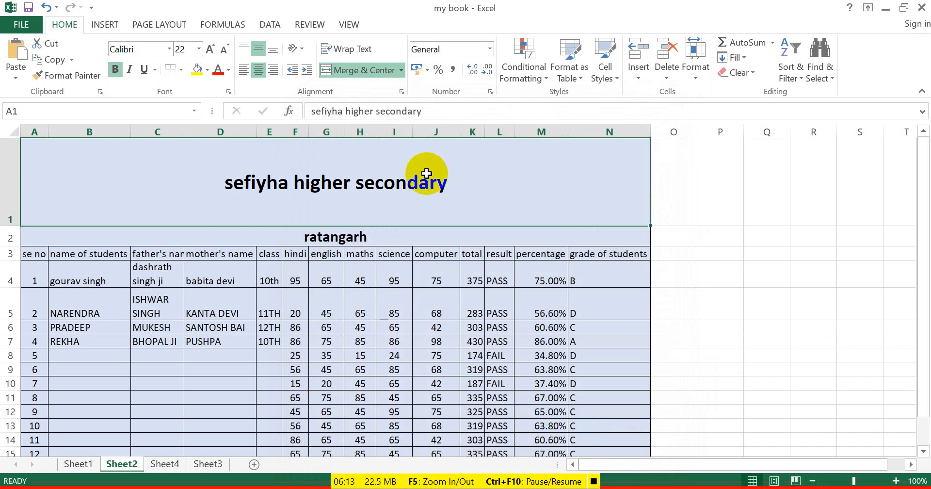
- Rotate the "se no" header in A3 upward, making row 3 taller and column A narrower to fit it
left_click(38, 251)
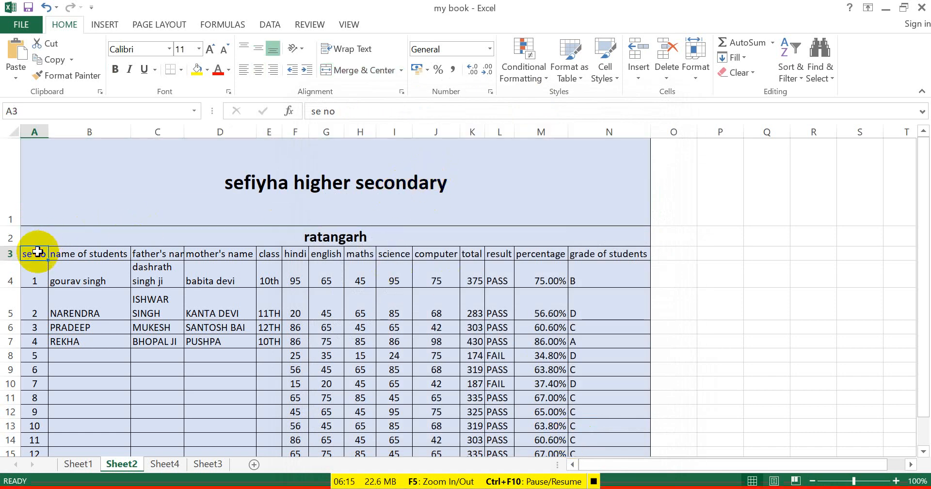
left_click_drag(8, 261, 7, 271)
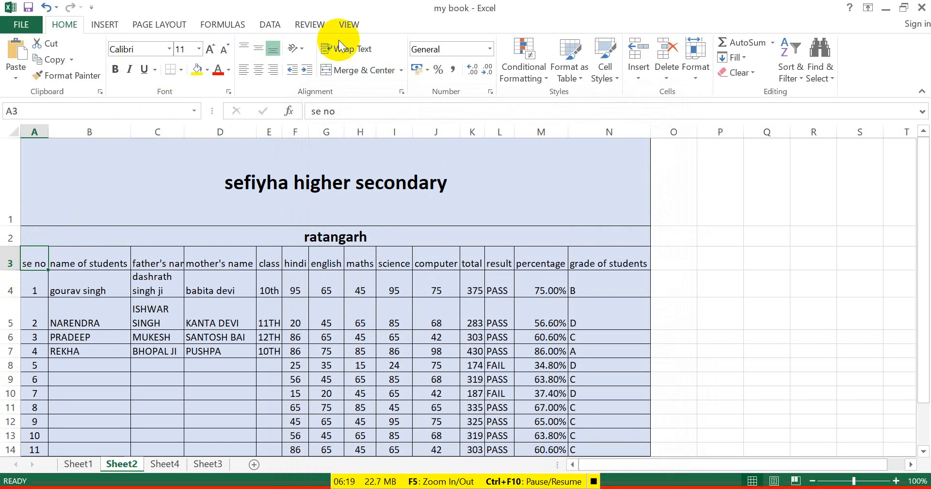
left_click(303, 48)
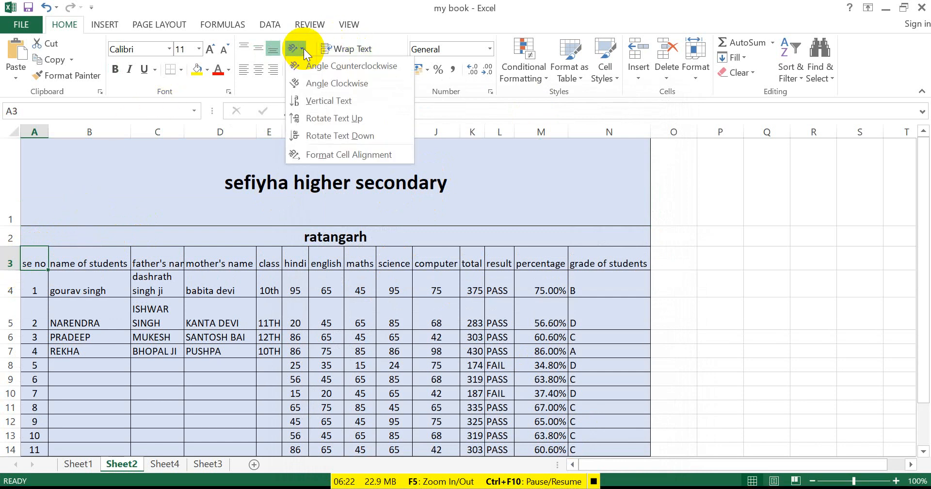
left_click(314, 121)
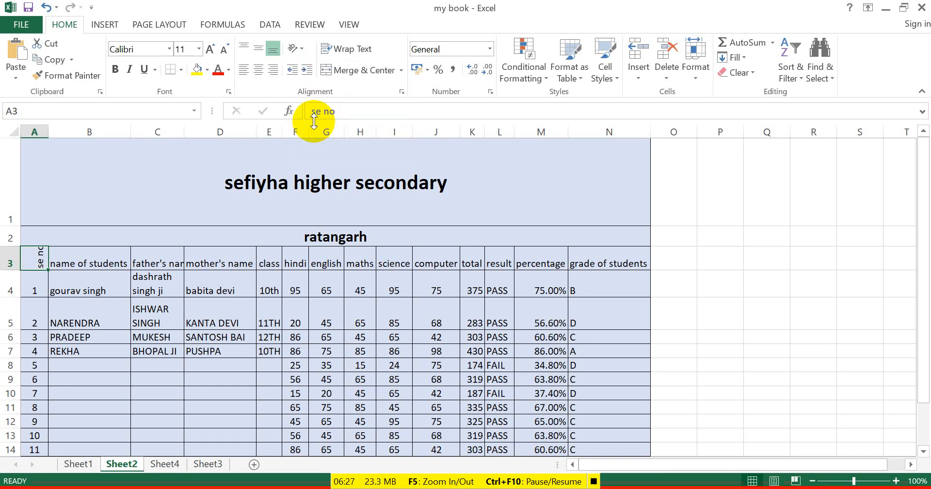
left_click_drag(47, 131, 39, 131)
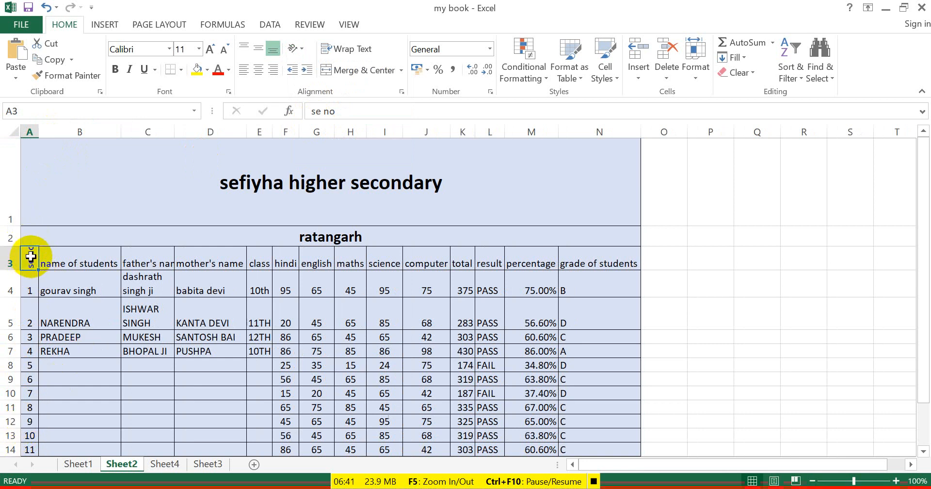
left_click_drag(14, 270, 16, 275)
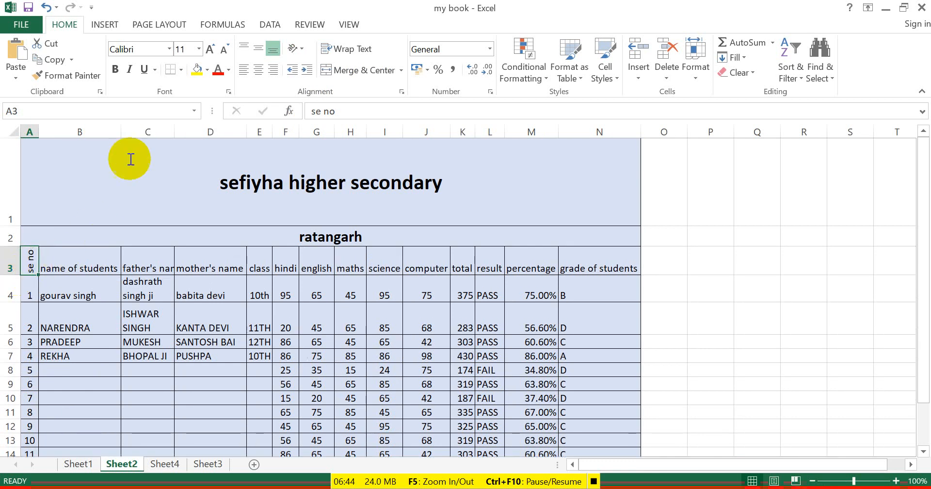
- Center the rotated "se no" header in A3 horizontally and align it to the middle vertically
left_click(255, 72)
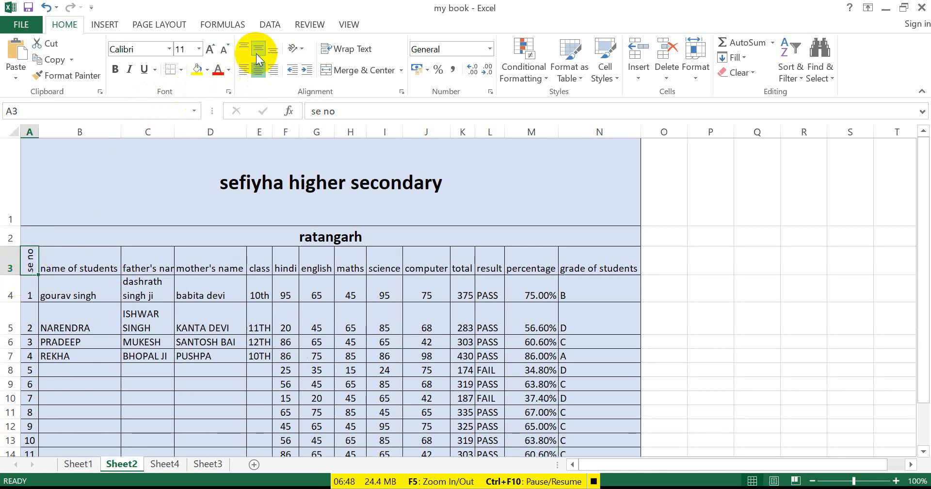
left_click(256, 53)
left_click_drag(39, 132, 39, 132)
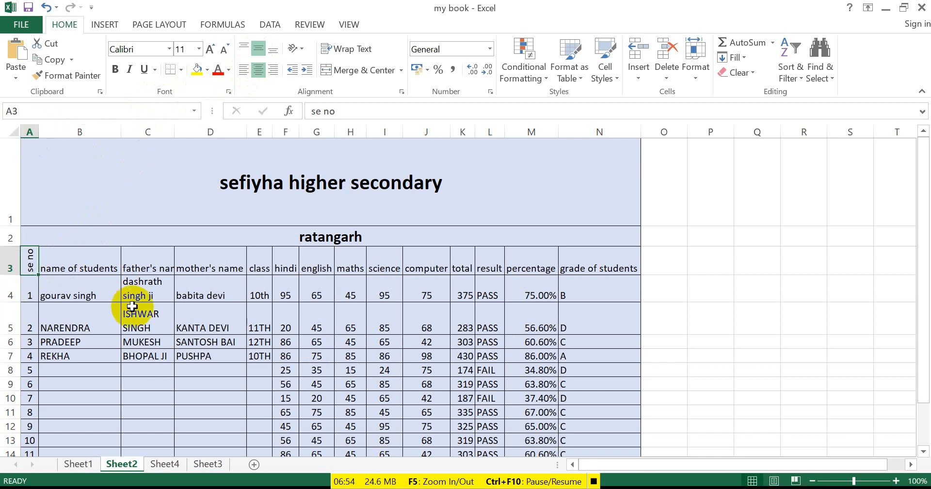
- Format the mother's name cell D5 with the Number category and 2 decimal places
left_click(237, 310)
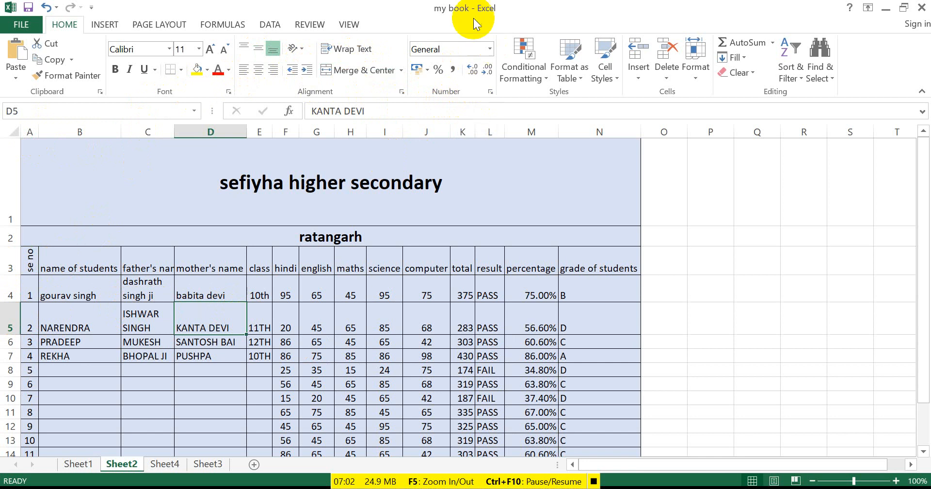
left_click(490, 91)
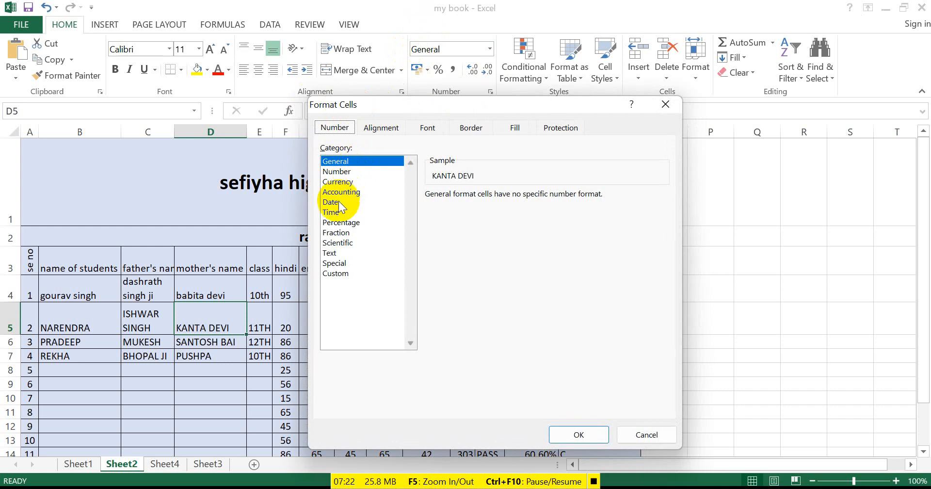
left_click(354, 164)
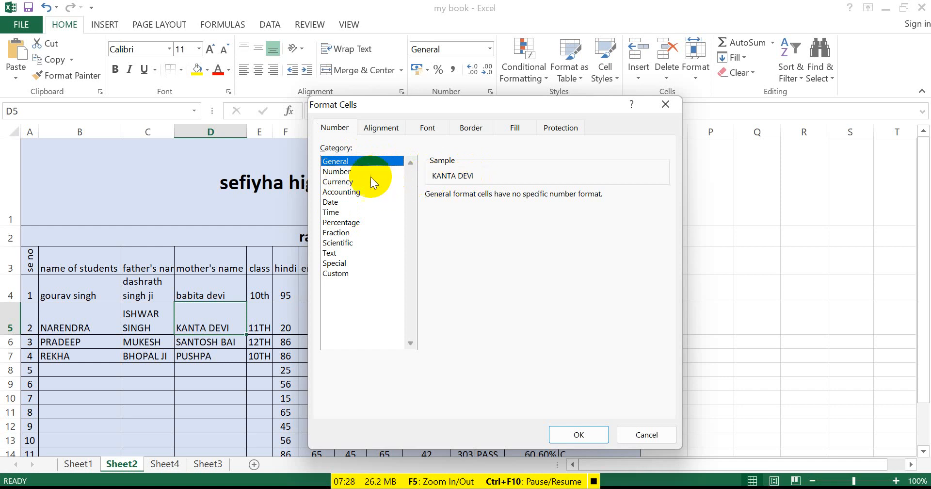
left_click(362, 172)
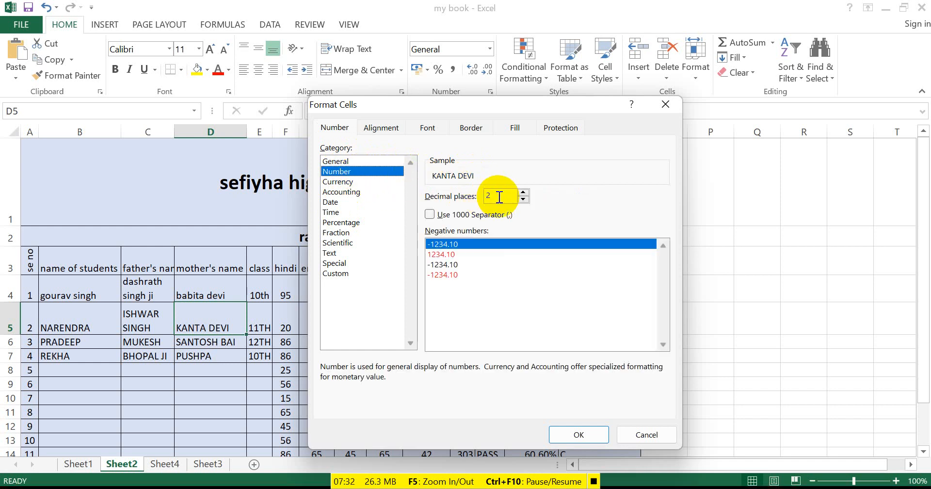
left_click(587, 432)
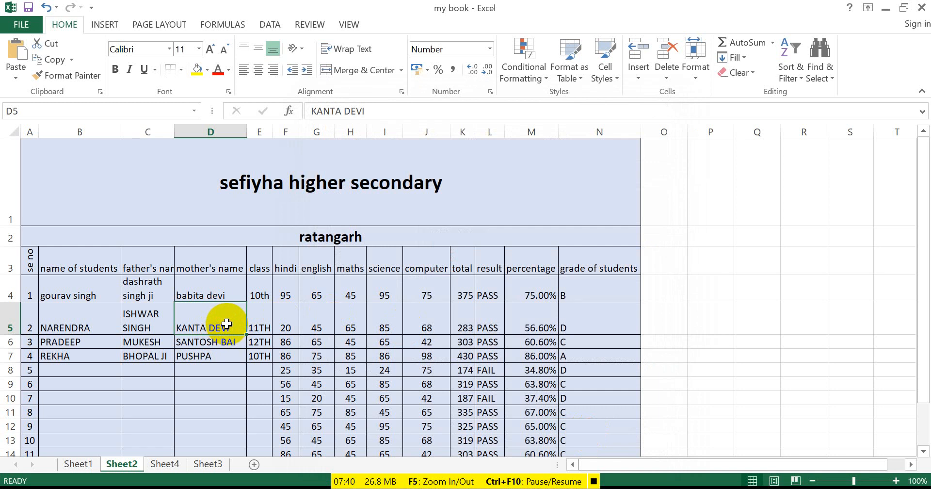
- Enter 58 in cell D5 to test the number format, and undo the entry
type("56")
key("Return")
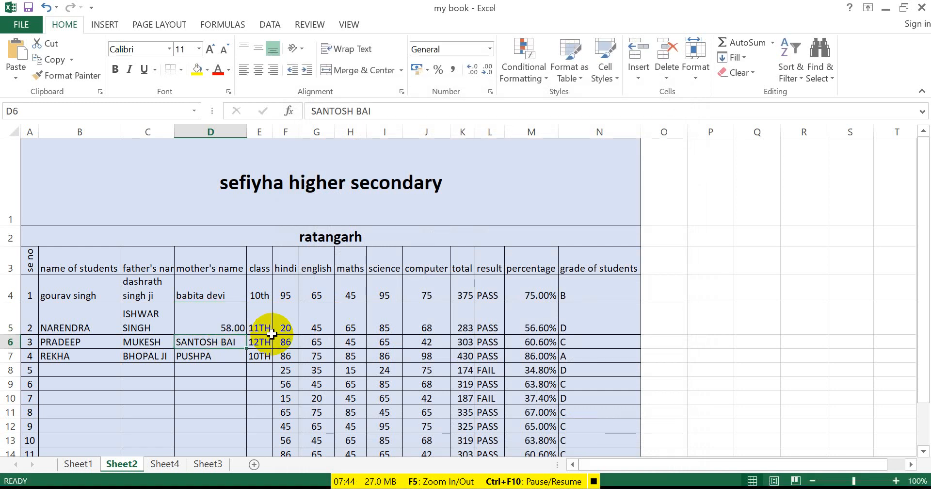
key("ctrl+z")
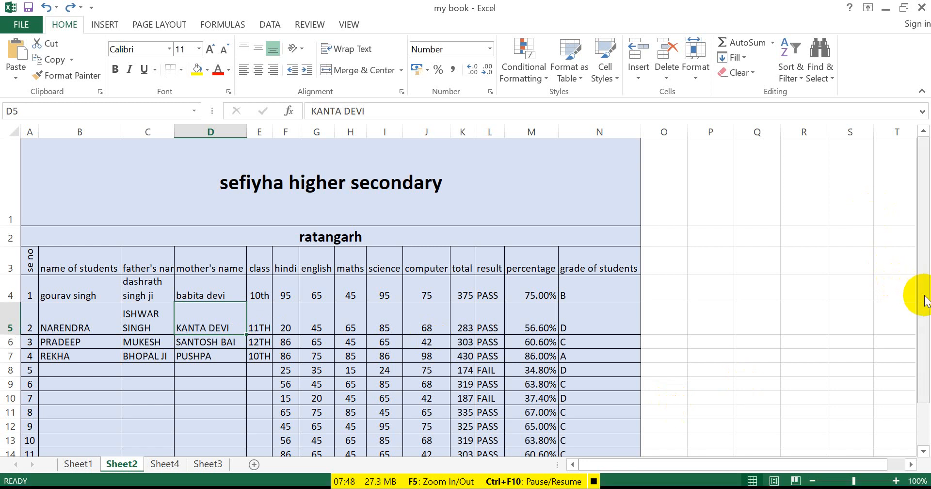
left_click_drag(924, 296, 924, 340)
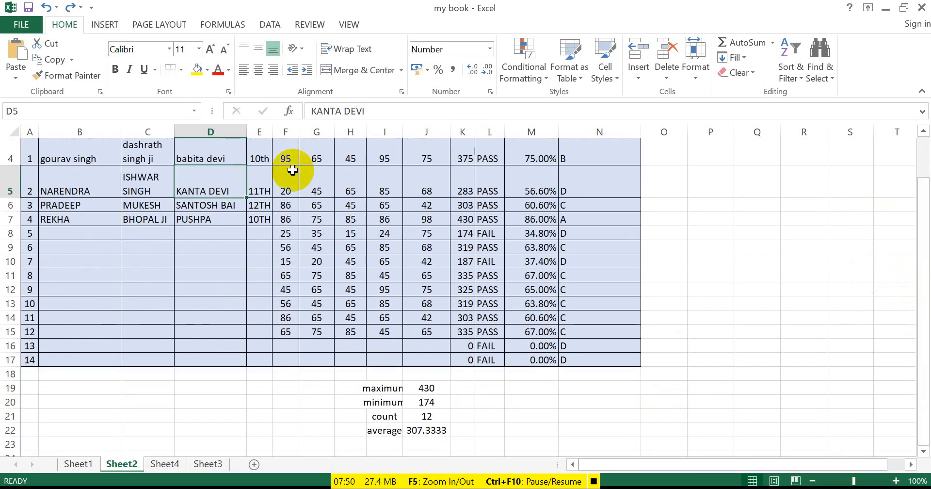
- Copy the marks F4:J15 from Sheet2 and paste them at C3 on a new worksheet
left_click_drag(287, 158, 430, 327)
key("ctrl+c")
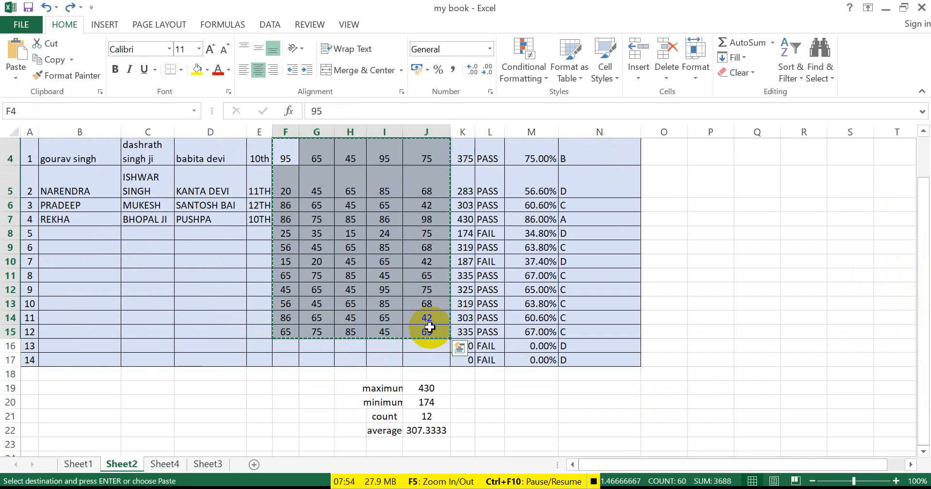
left_click(164, 464)
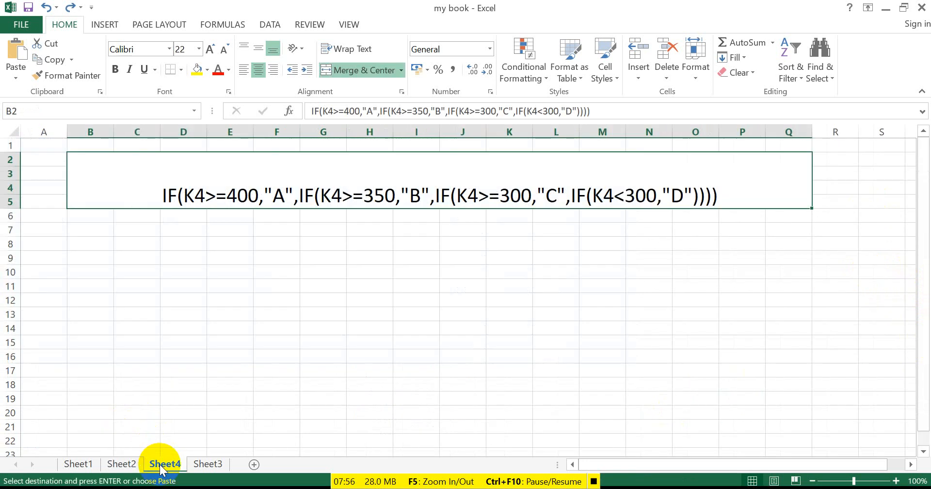
left_click(204, 464)
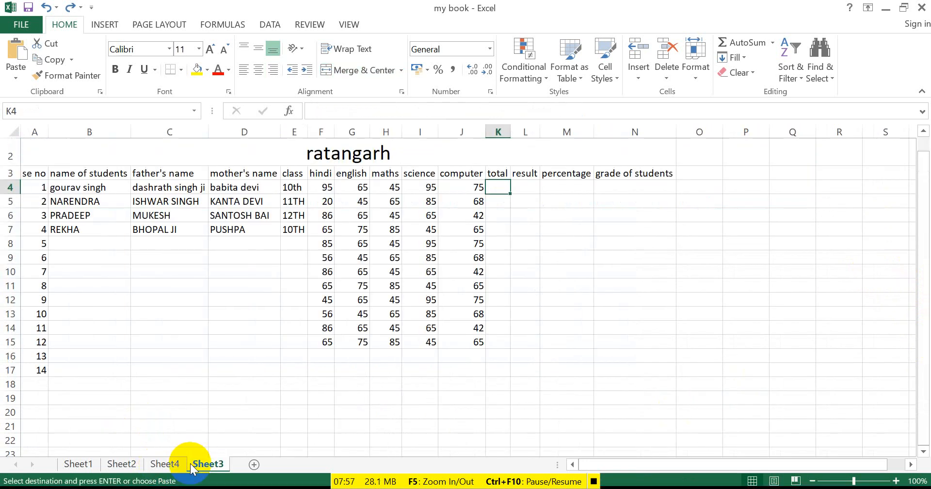
left_click(253, 465)
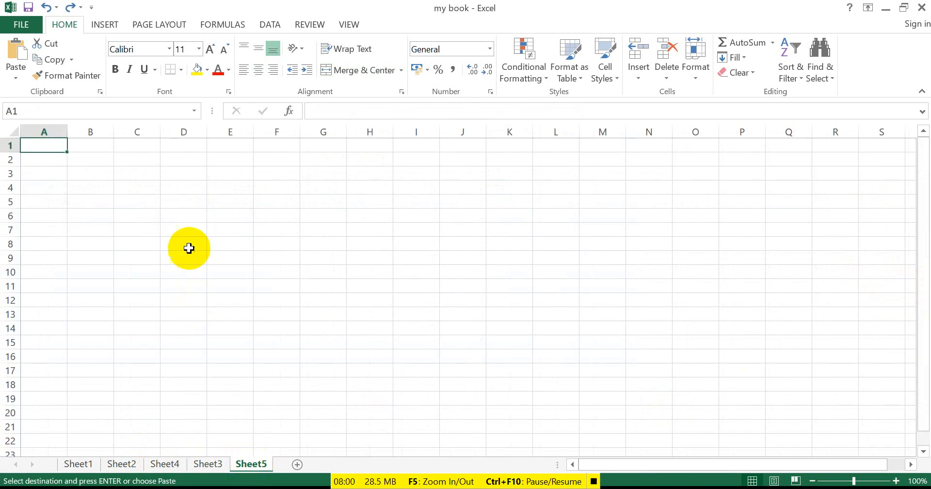
left_click(115, 173)
key("ctrl+v")
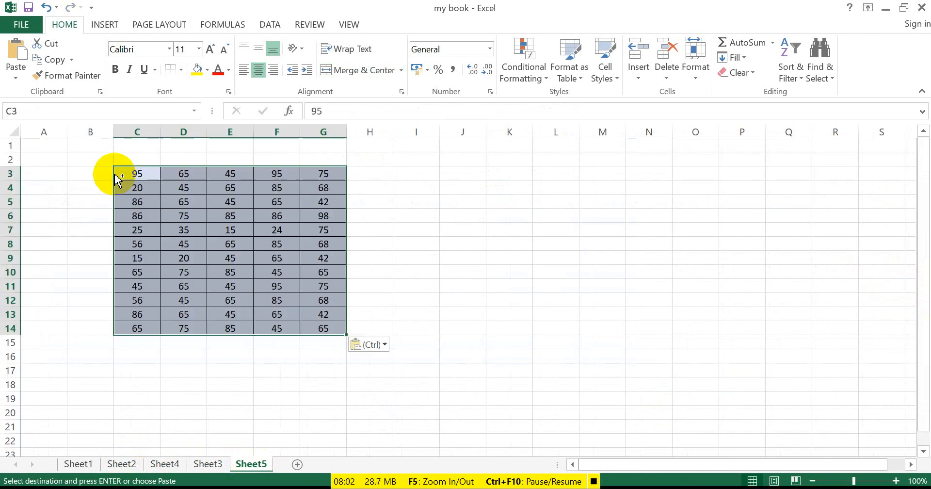
- Paste the copied marks block twice more alongside the first, starting at H3 and M3
left_click(365, 171)
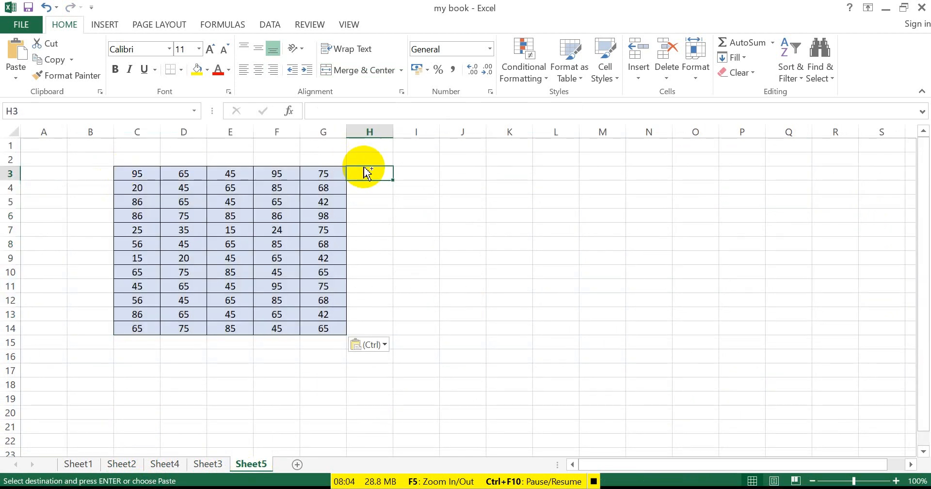
key("ctrl+v")
left_click(604, 174)
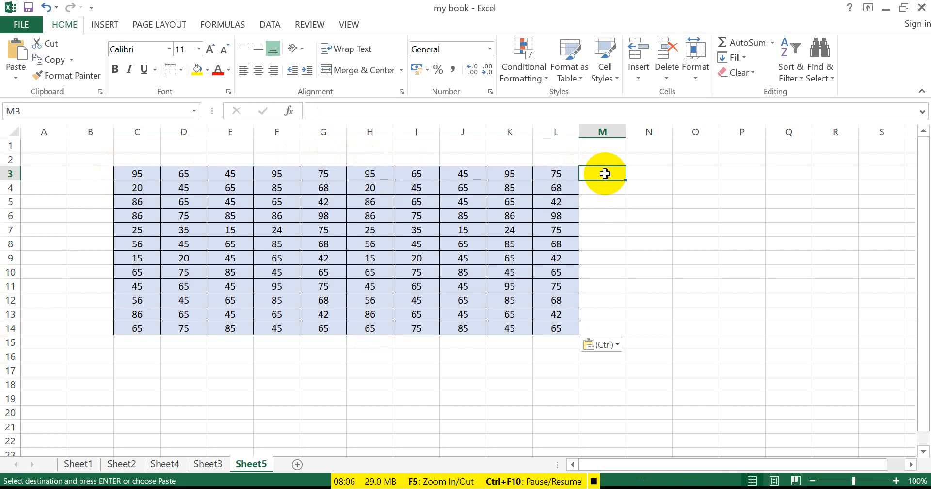
key("ctrl+v")
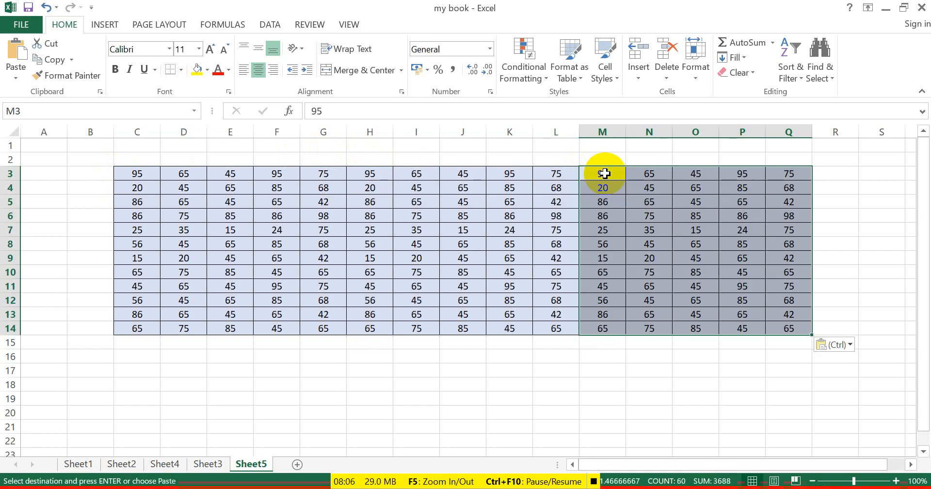
- Format C3:C14 with the Number category, 2 decimal places and negative numbers in red without a minus sign
left_click(142, 305)
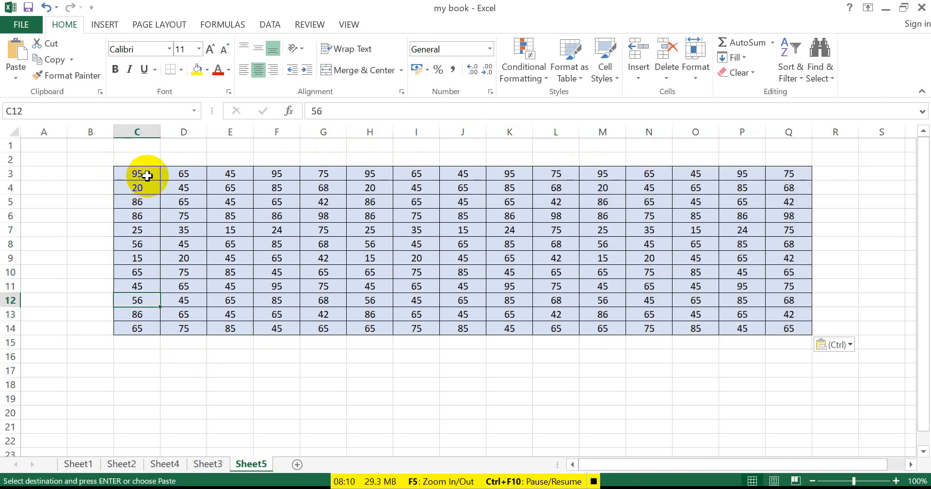
left_click_drag(147, 175, 125, 323)
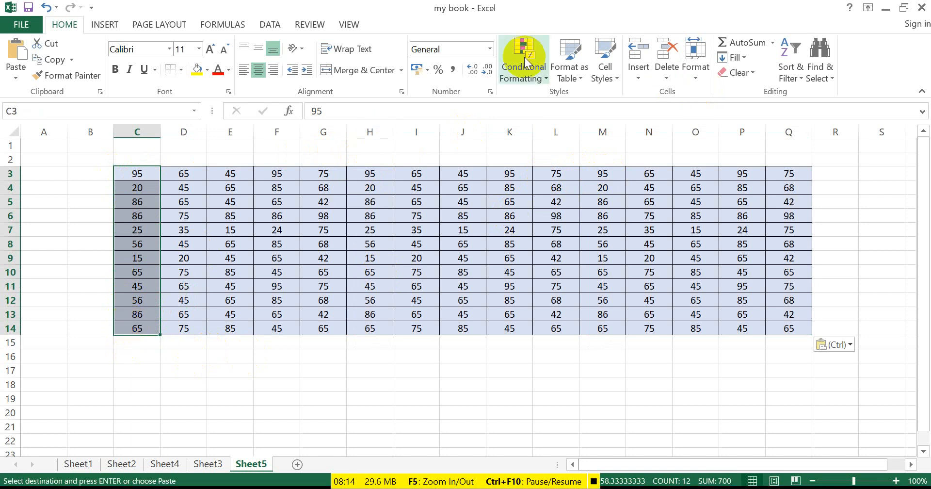
left_click(491, 92)
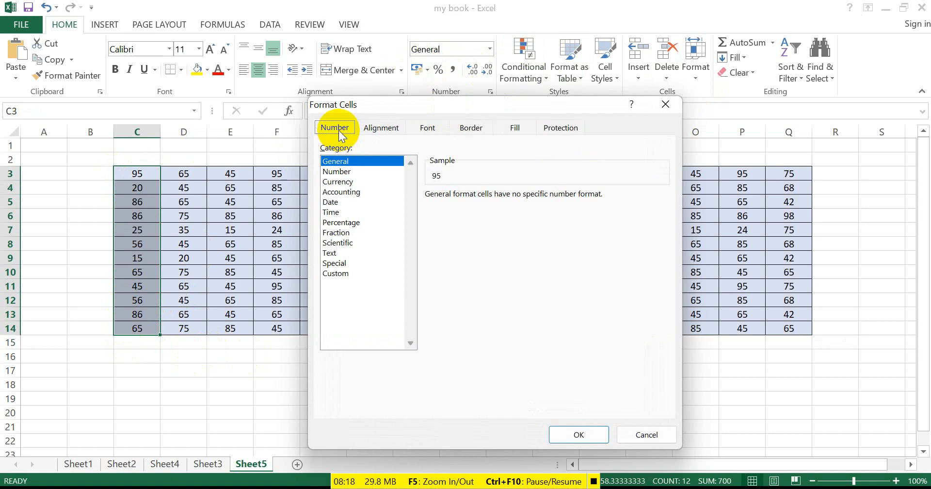
left_click(345, 161)
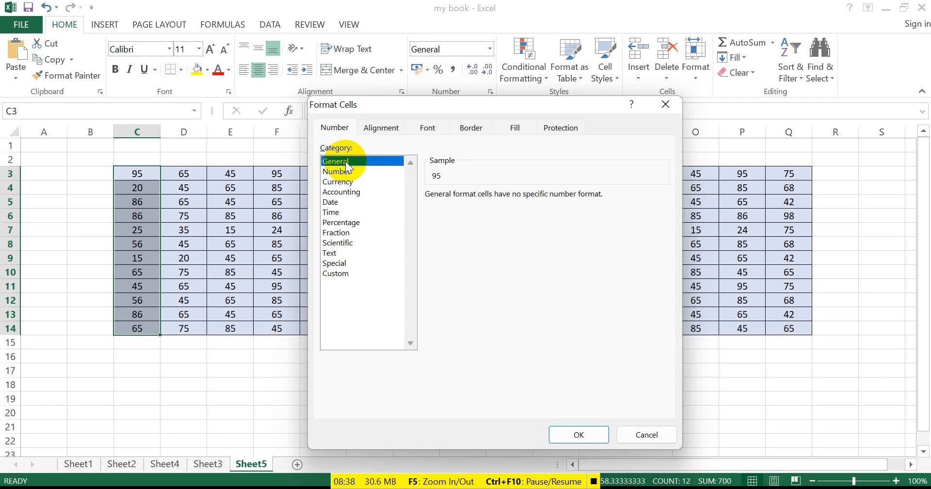
left_click(366, 170)
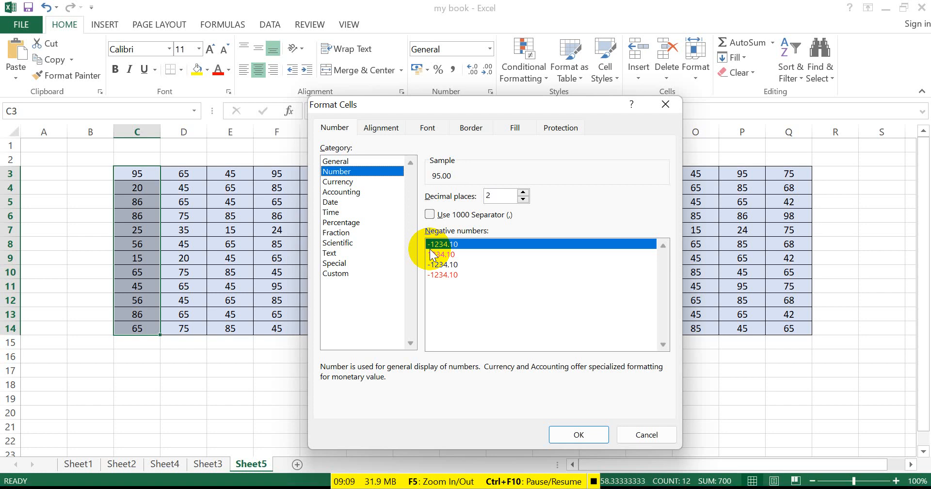
left_click(441, 255)
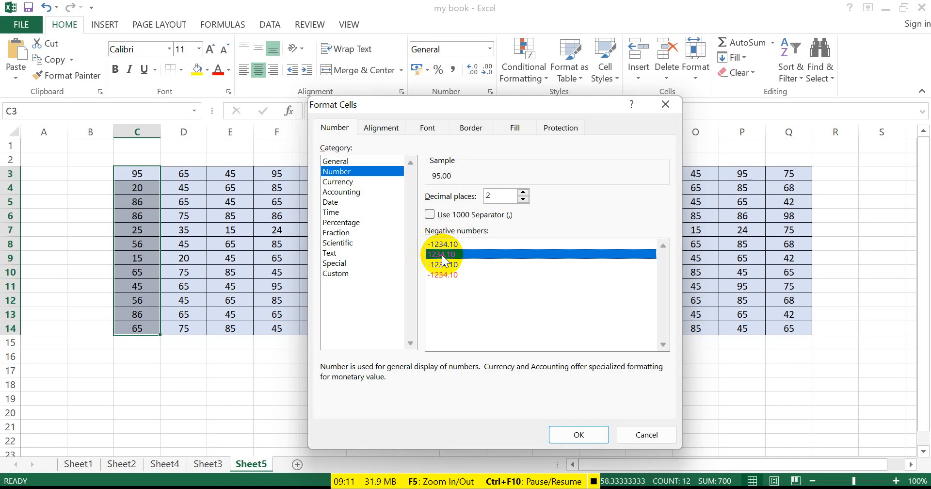
left_click(442, 265)
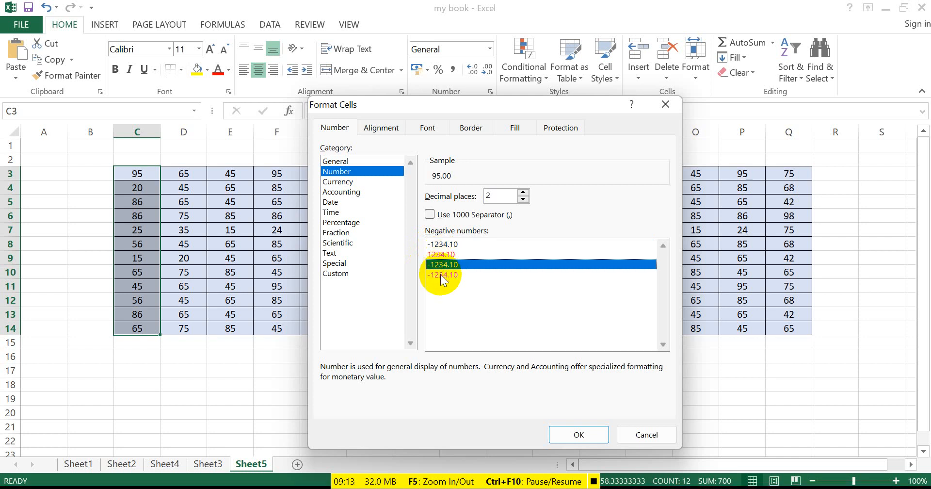
left_click(441, 276)
left_click(444, 254)
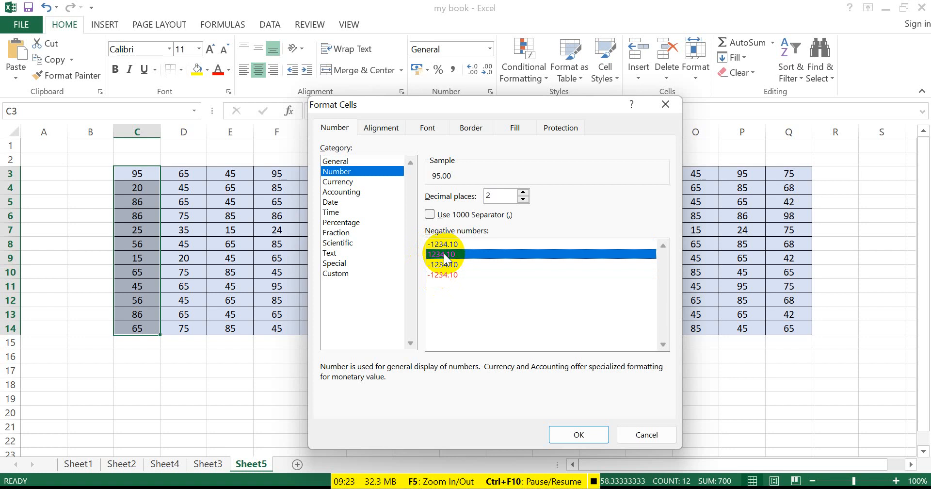
left_click(586, 432)
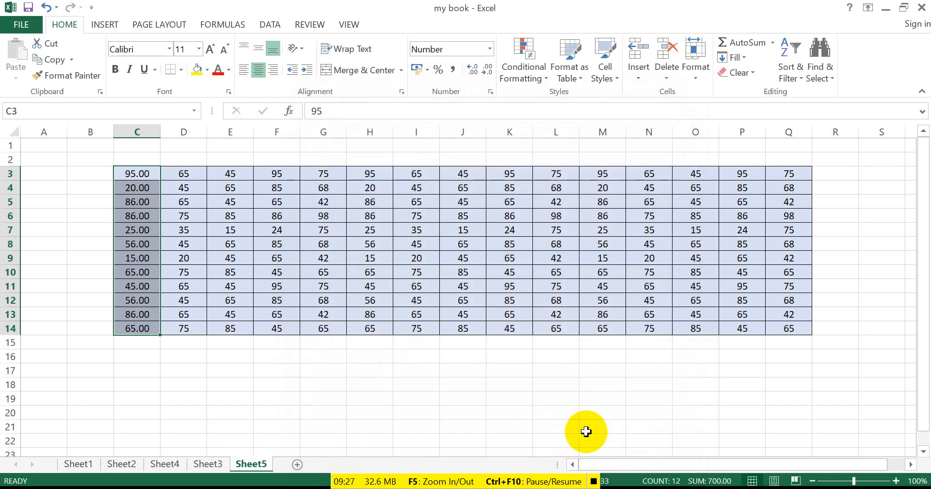
- Enter -56 in cell C6 to test the negative number format
left_click(89, 270)
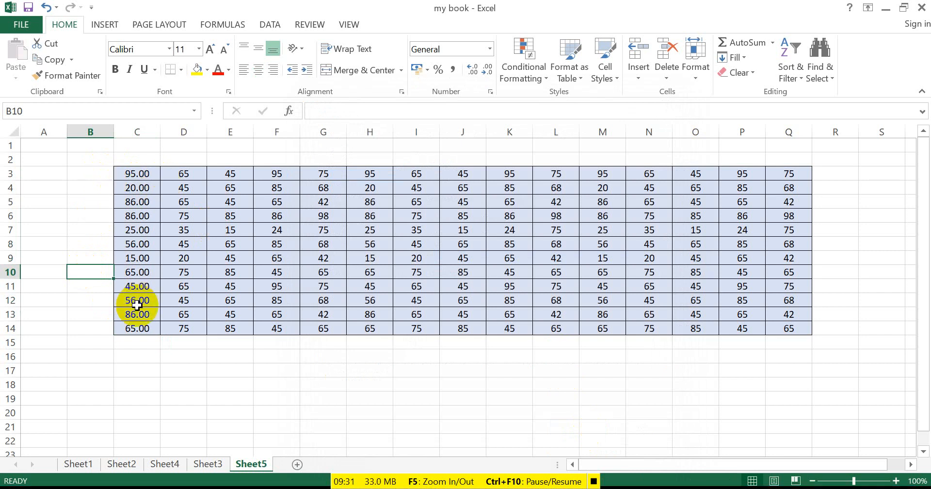
left_click_drag(83, 173, 77, 325)
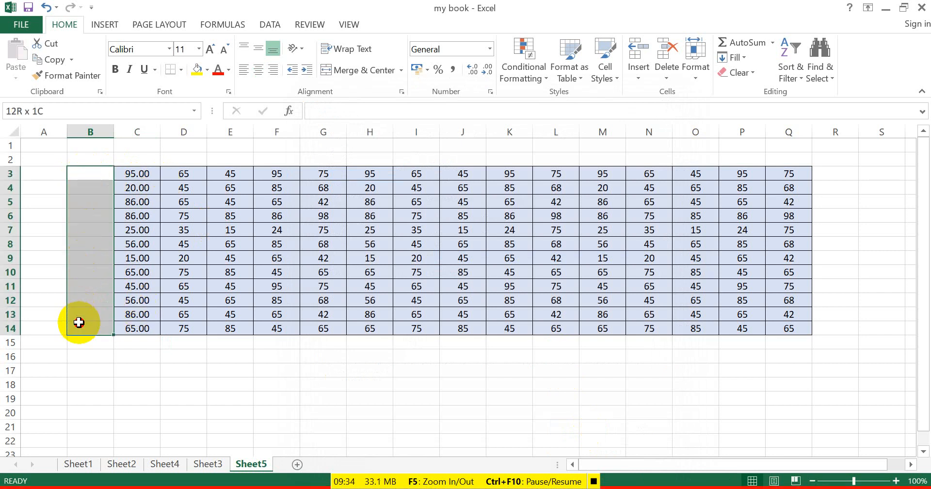
left_click(149, 214)
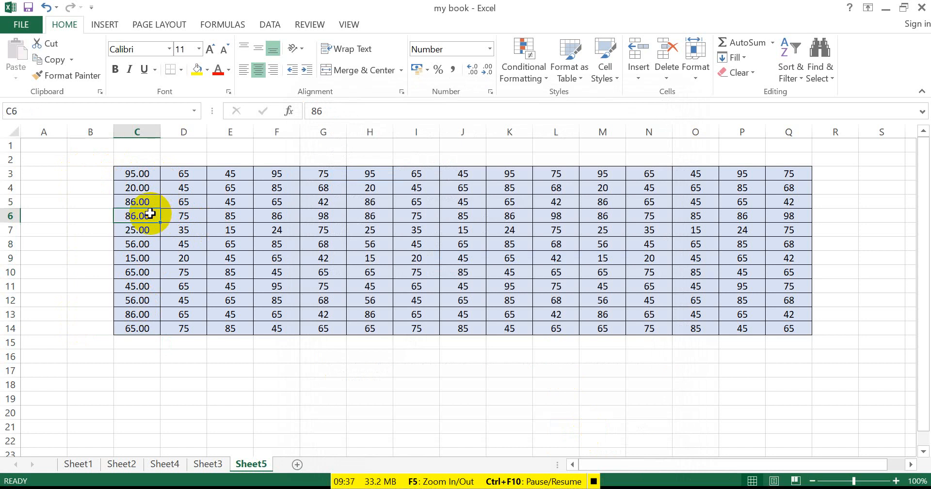
type("-56")
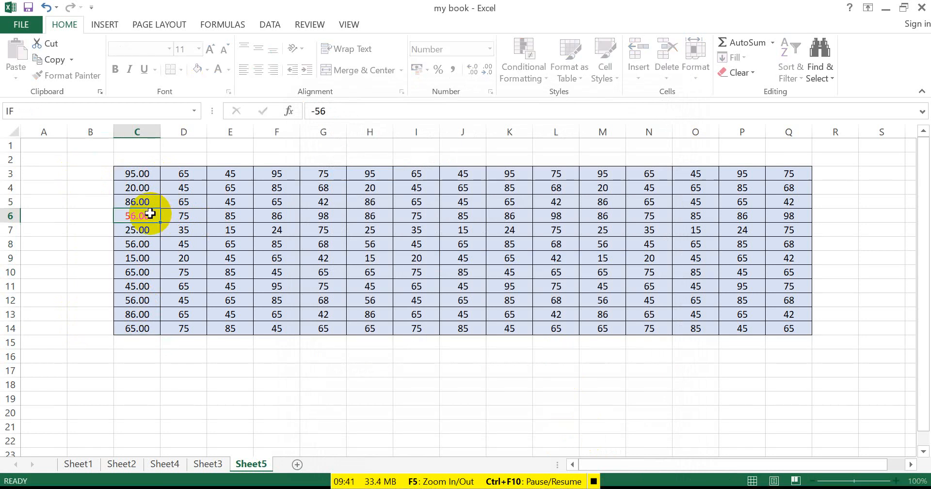
key("Return")
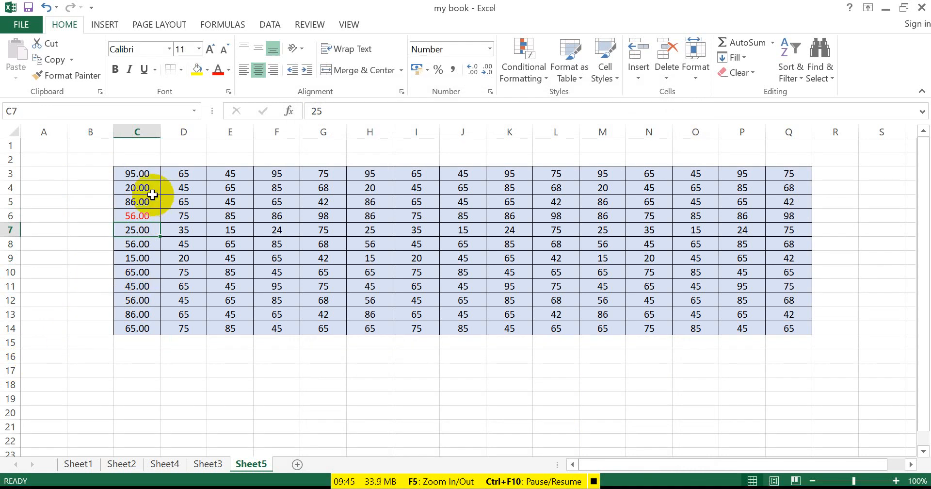
- Enter 44 in B3 and FCGC in B4 to show how General cells align numbers and text
left_click(96, 174)
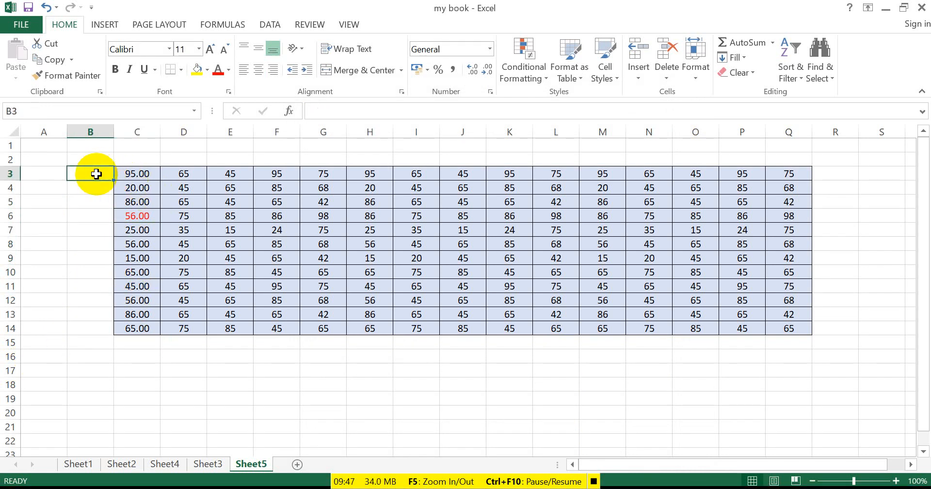
type("44")
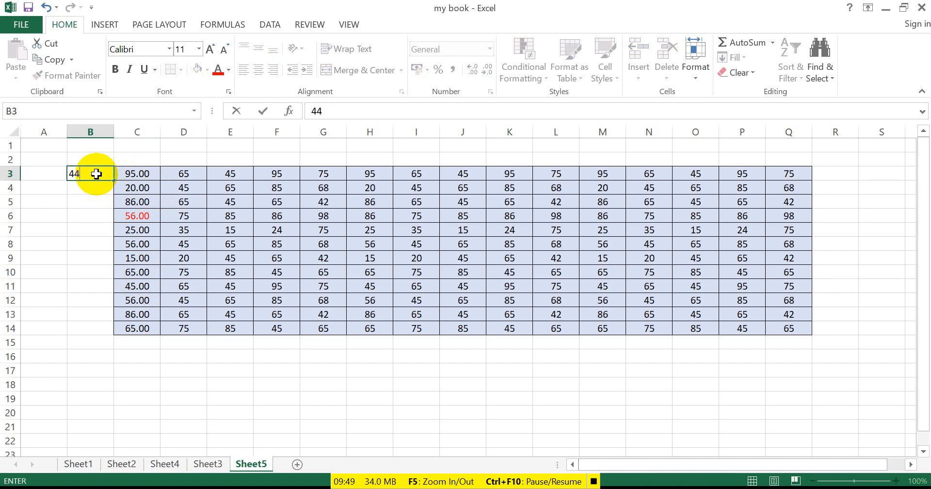
key("Return")
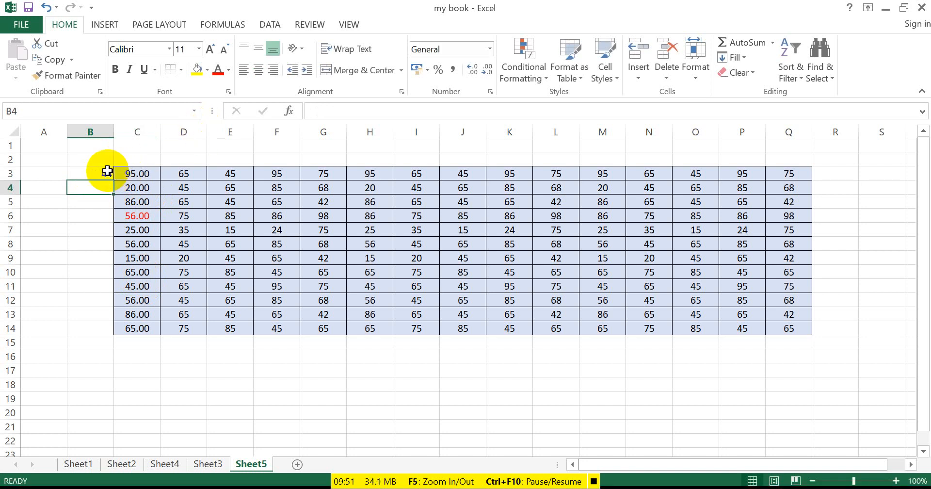
left_click(109, 171)
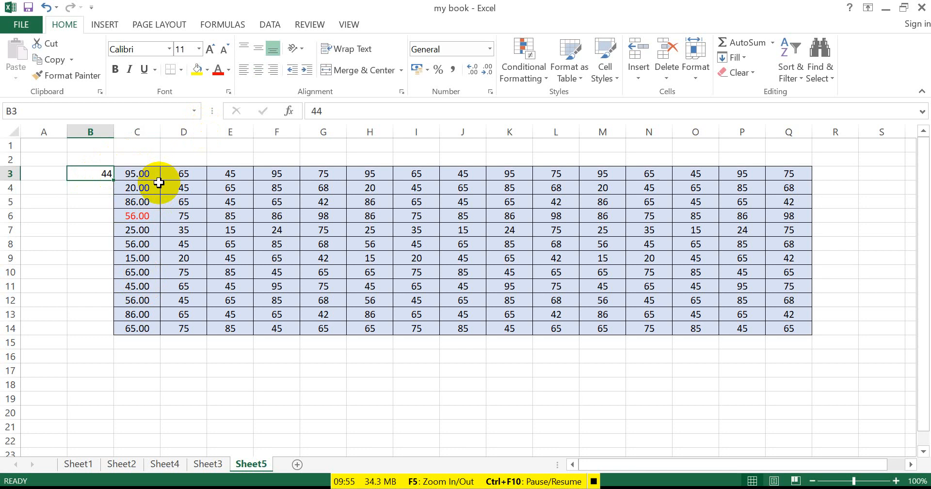
key("Return")
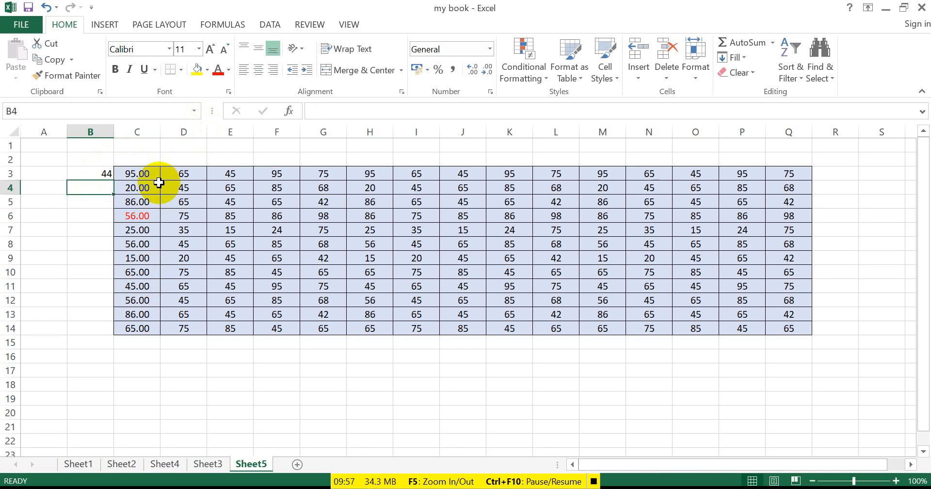
type("FCGC")
key("Return")
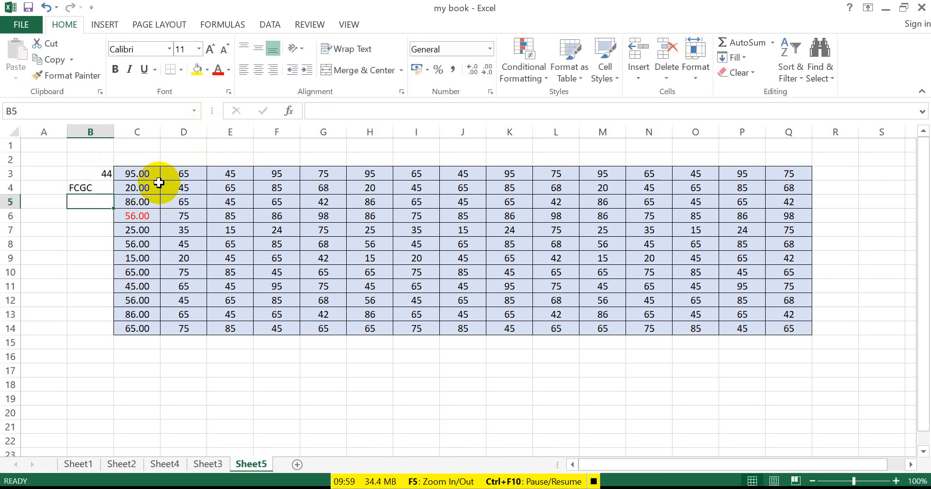
- Test the General format further with HINDI in B4 and 846 in B5, and clear the test entries in B3:B6
key("Up")
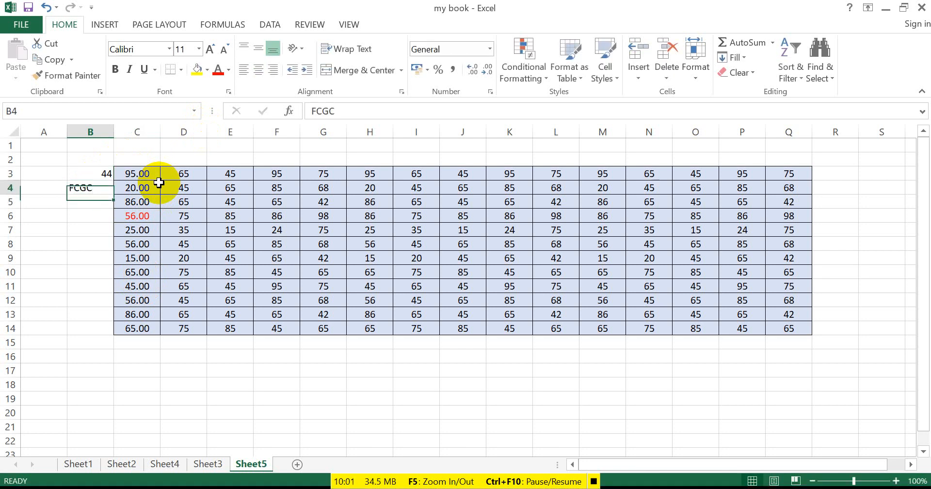
key("Right")
key("Left")
type("HINDI")
key("Return")
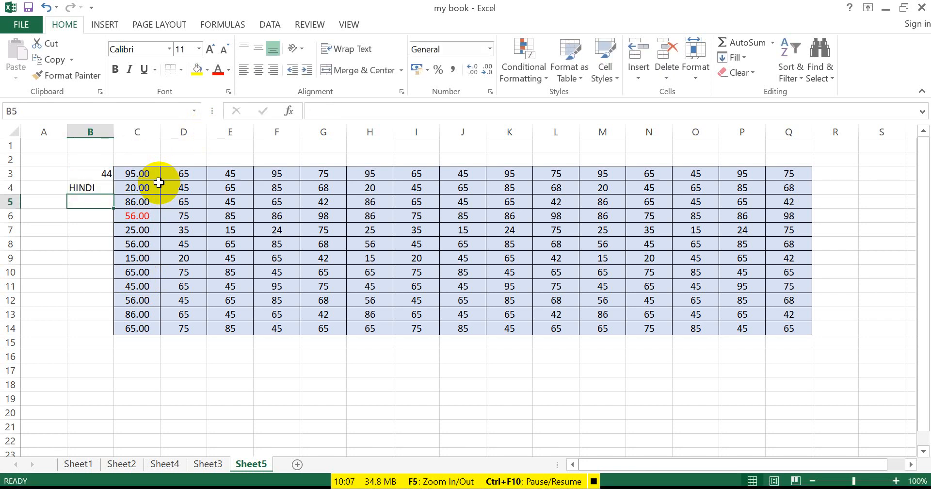
type("846")
key("Return")
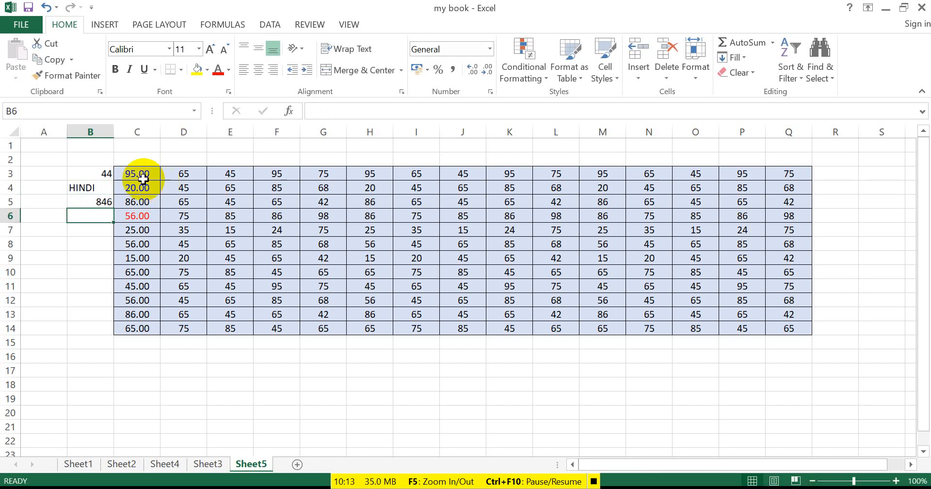
left_click_drag(84, 168, 90, 210)
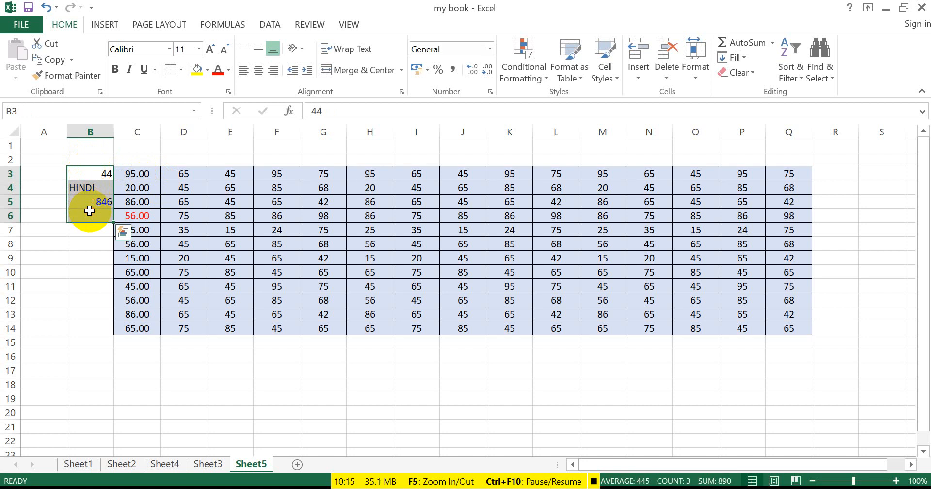
key("Delete")
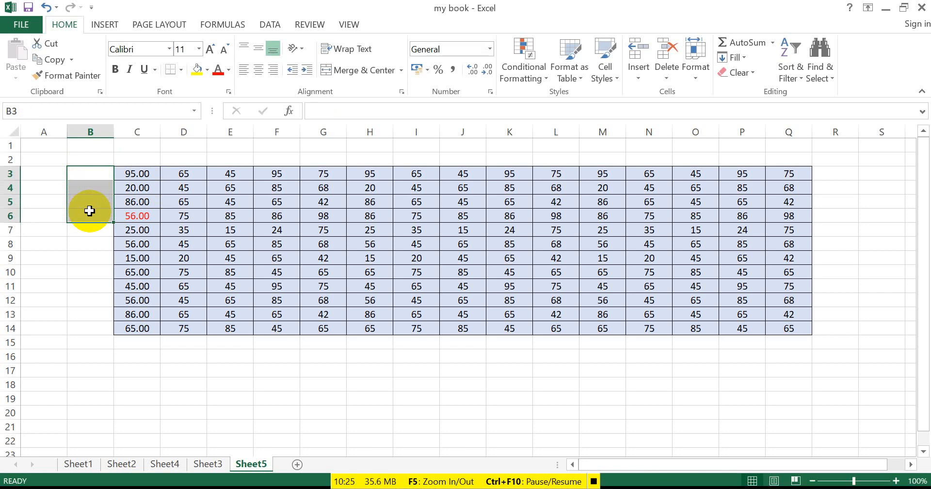
- Format D3:D14 with the Currency category, 2 decimal places, the ₹ symbol and negative numbers in red without a minus sign
left_click_drag(187, 173, 172, 331)
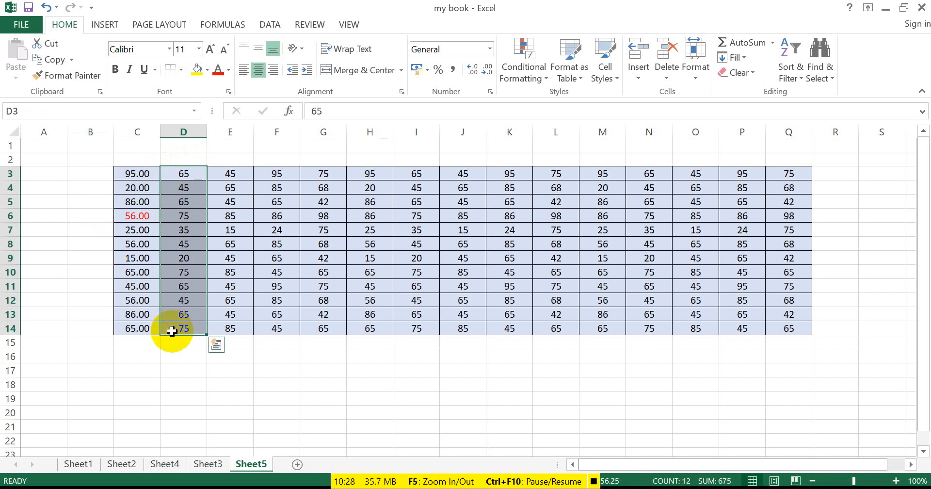
key("ctrl+1")
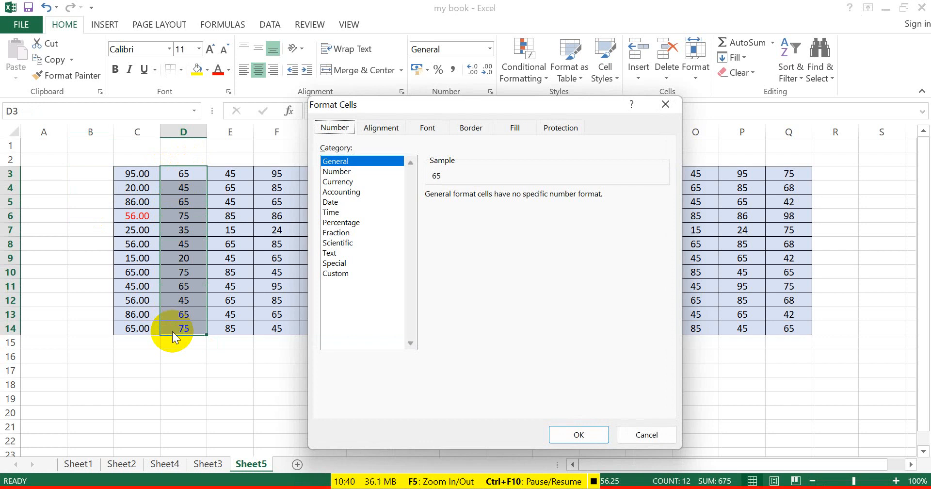
left_click(329, 183)
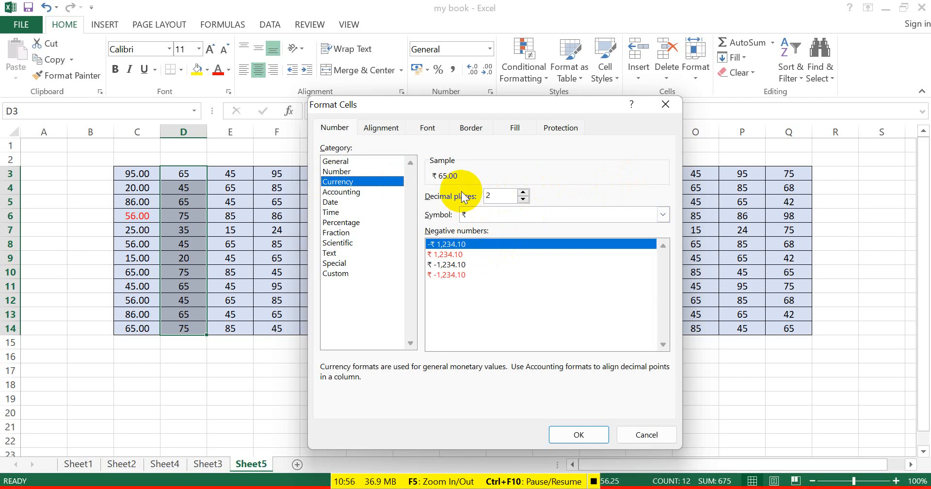
left_click(450, 253)
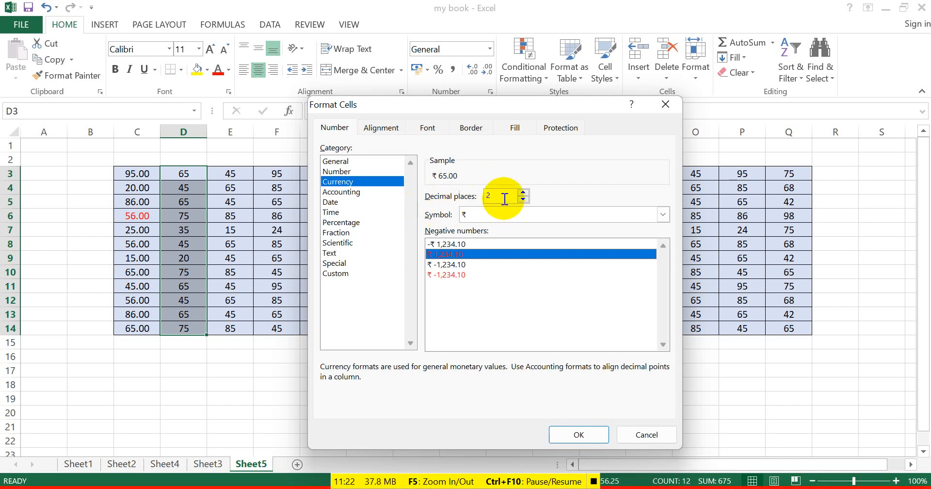
left_click(579, 434)
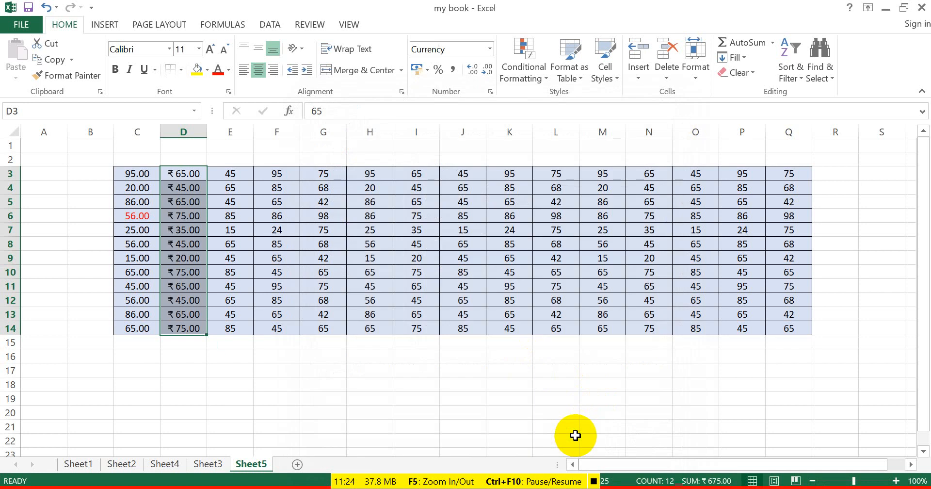
left_click(191, 187)
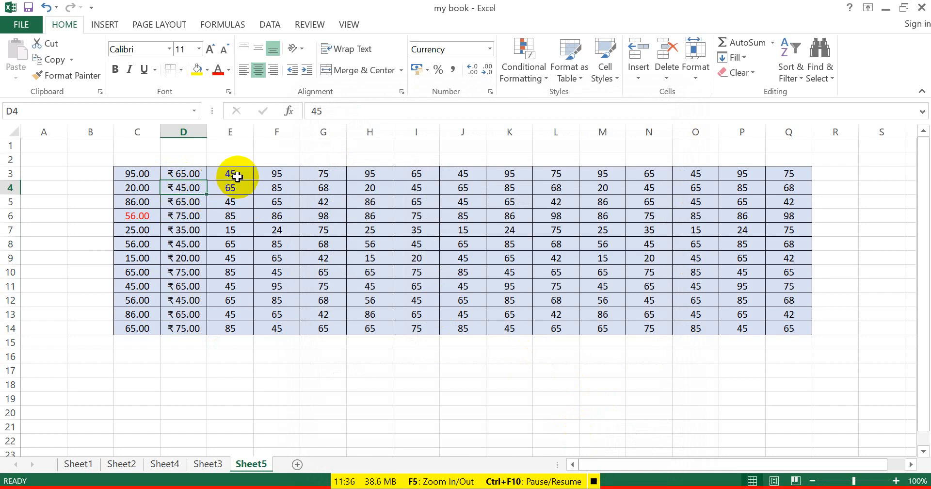
- Format E3:E14 with the Accounting category, 2 decimal places and the ₹ symbol, and compare its cells with the Currency column
left_click_drag(237, 175, 226, 330)
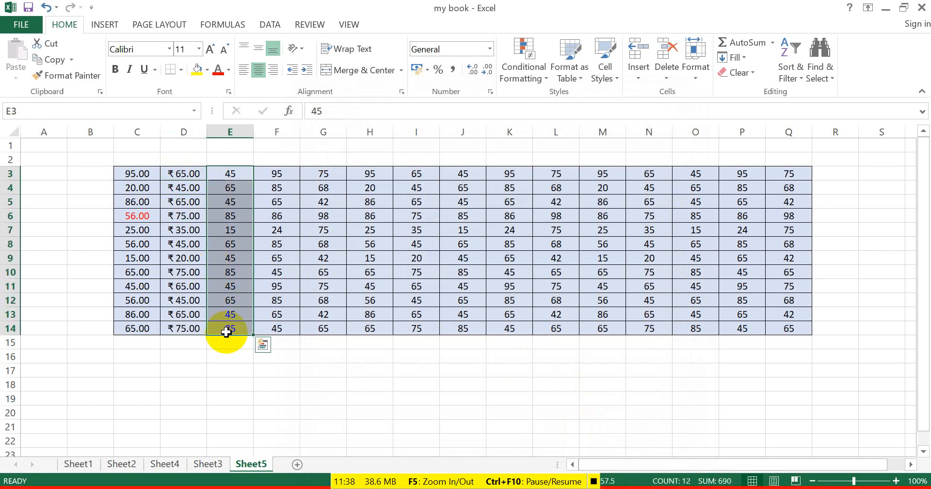
key("ctrl+1")
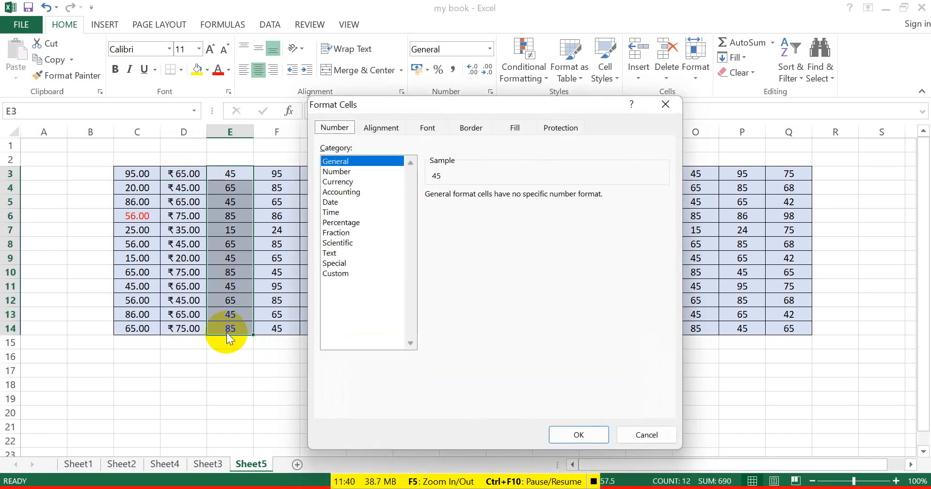
left_click(345, 179)
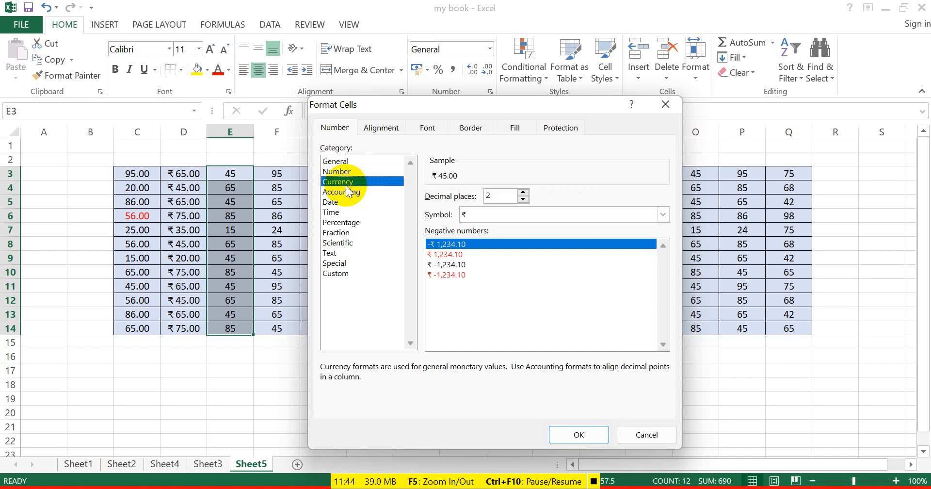
left_click(342, 191)
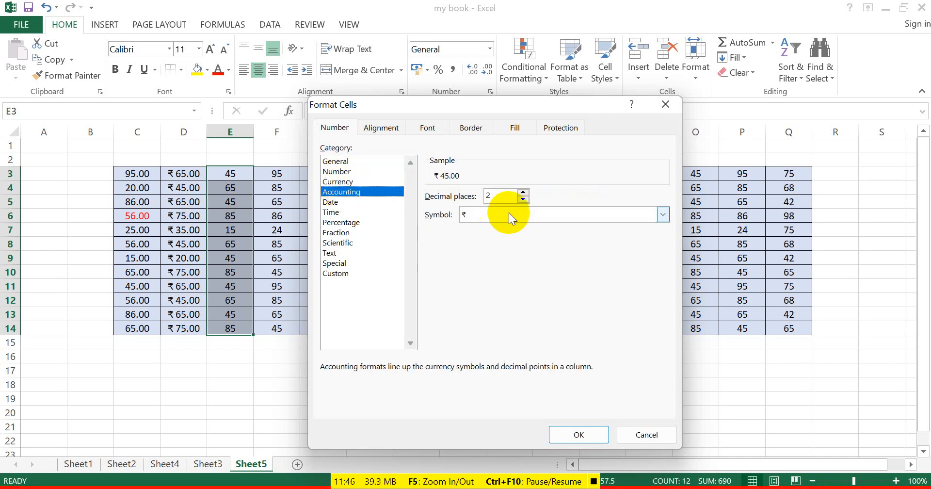
left_click(596, 437)
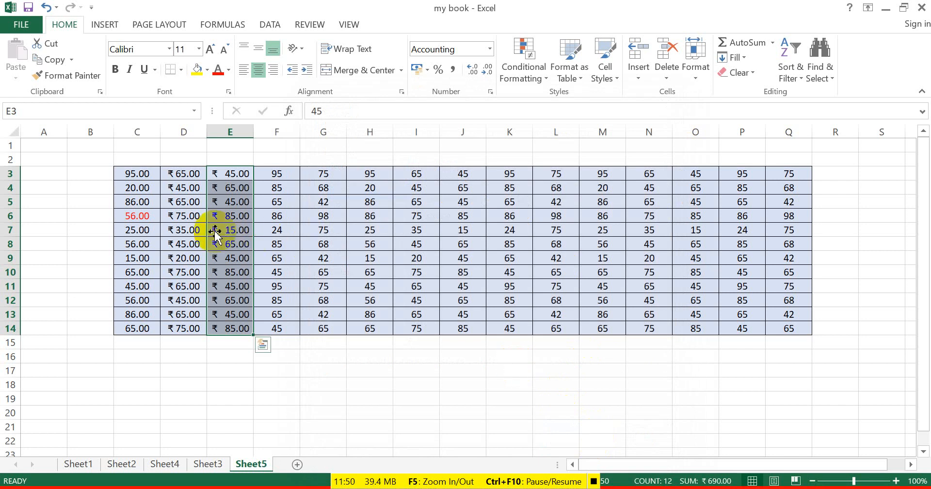
left_click(188, 230)
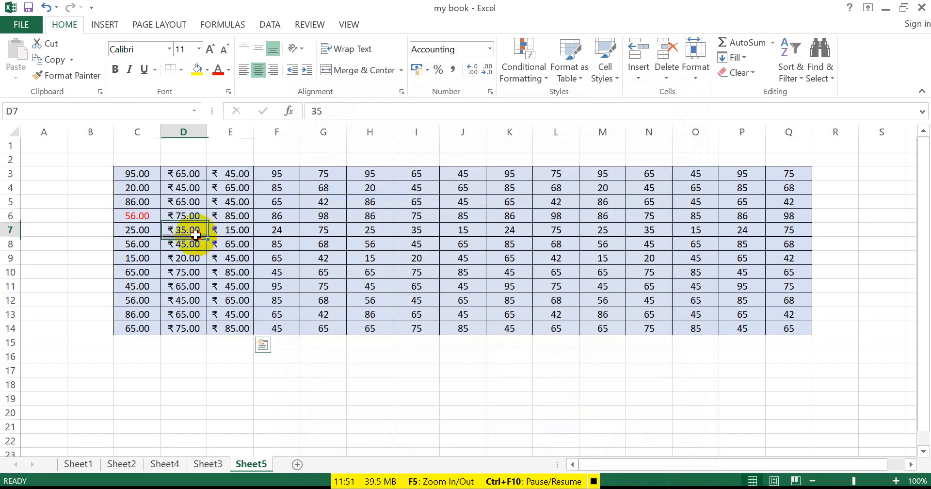
left_click(242, 207)
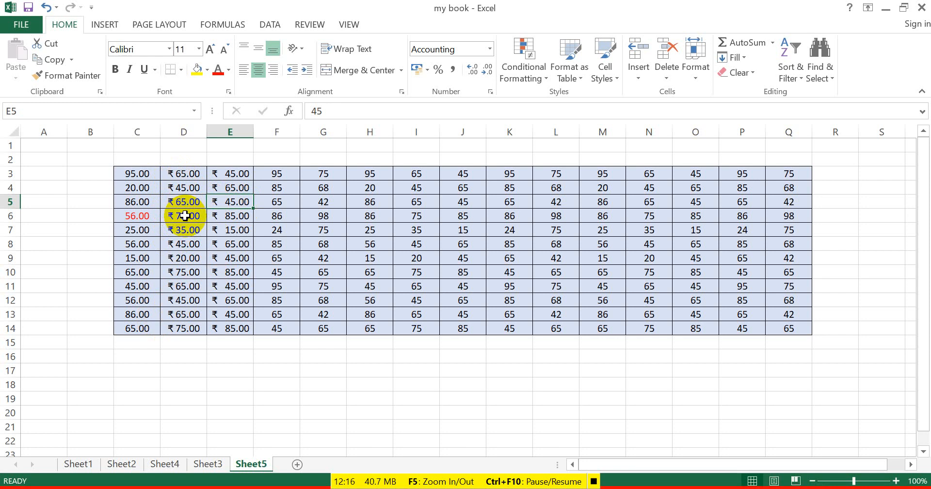
left_click(232, 173)
left_click(228, 188)
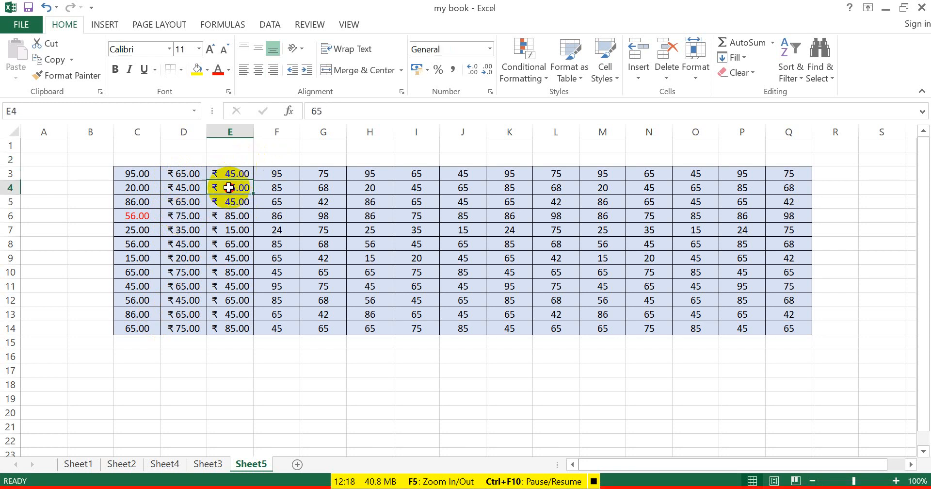
- Format the marks in F3:F14 with the Text category
left_click_drag(287, 174, 269, 332)
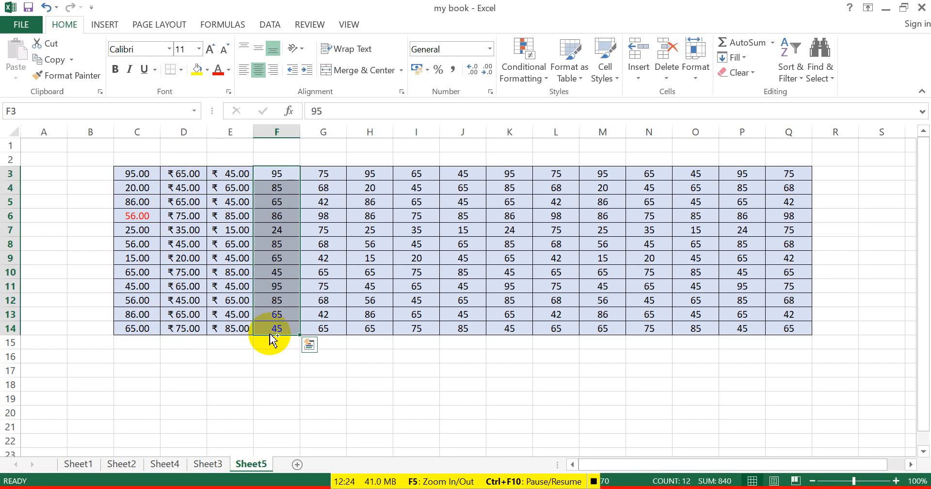
key("ctrl+1")
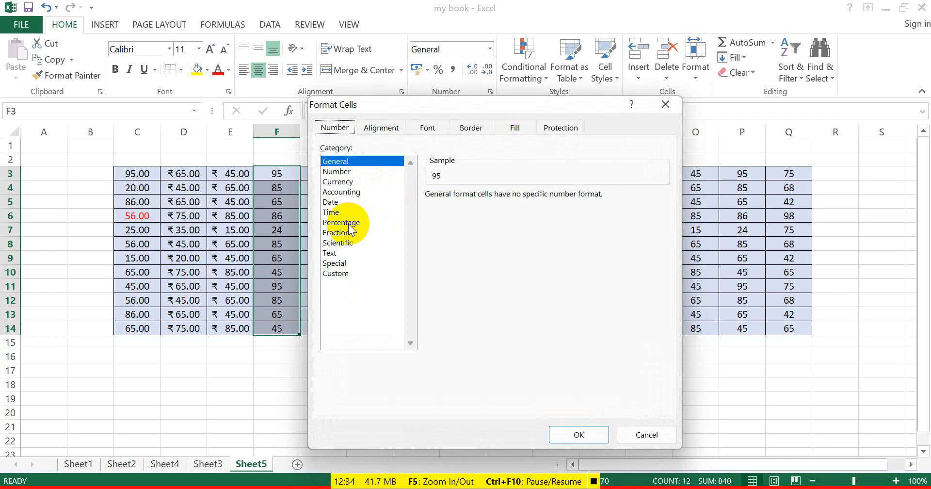
left_click(339, 253)
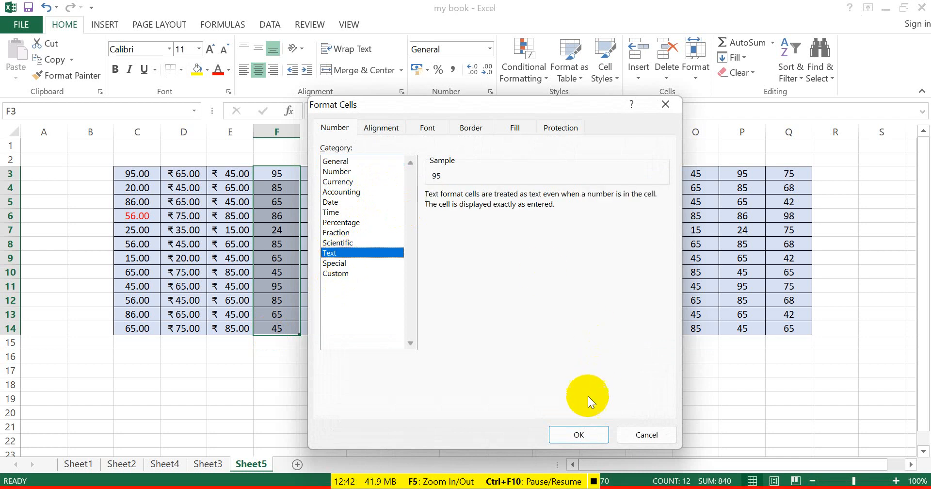
left_click(576, 435)
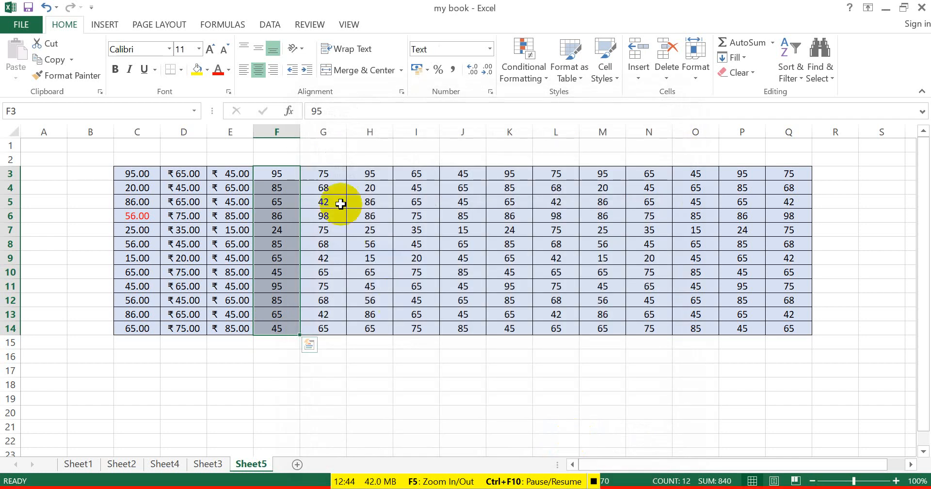
left_click(273, 214)
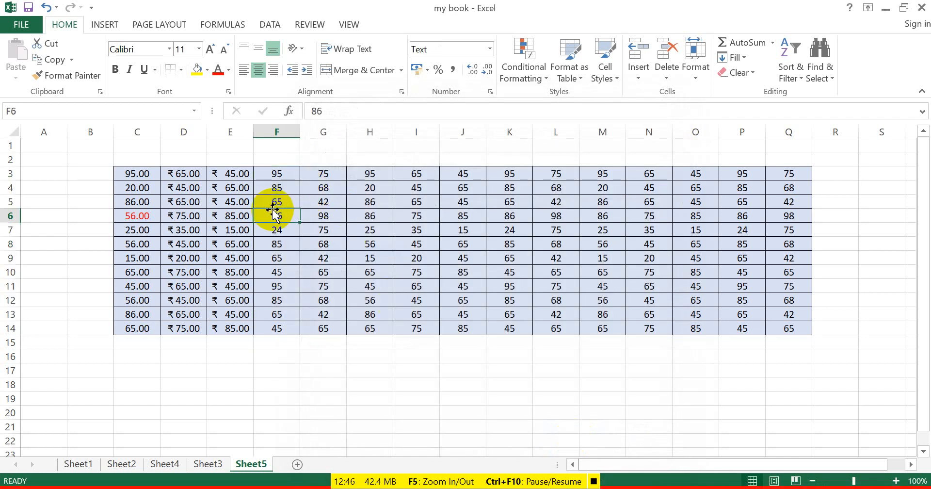
- Enter 95.000 in cell F3 to test how the Text format treats trailing zeros
left_click(286, 172)
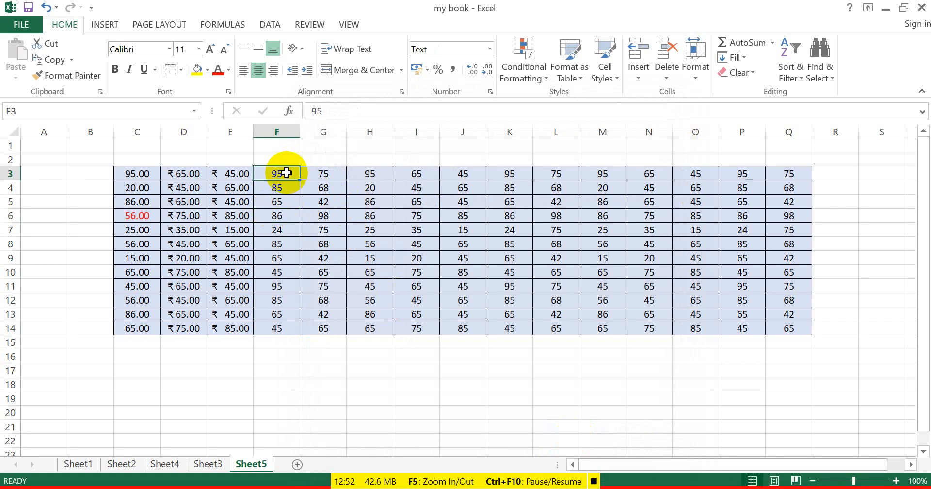
type("95.000")
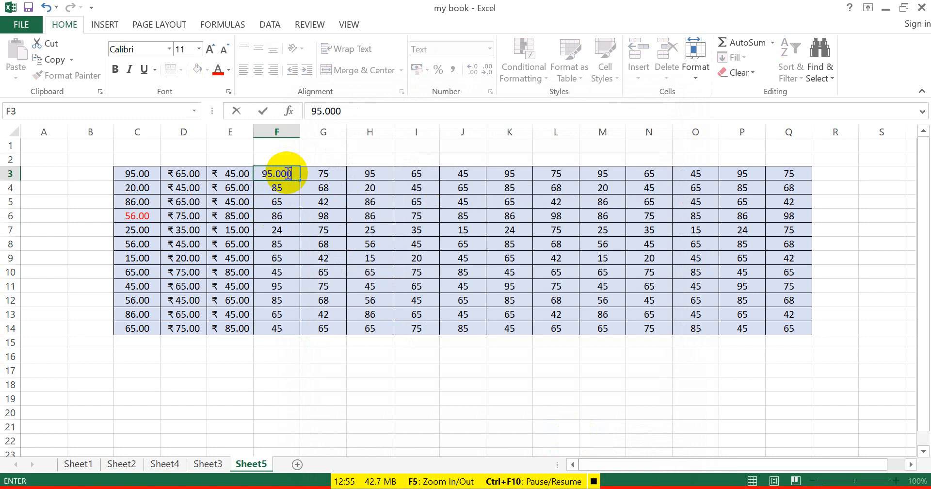
key("Return")
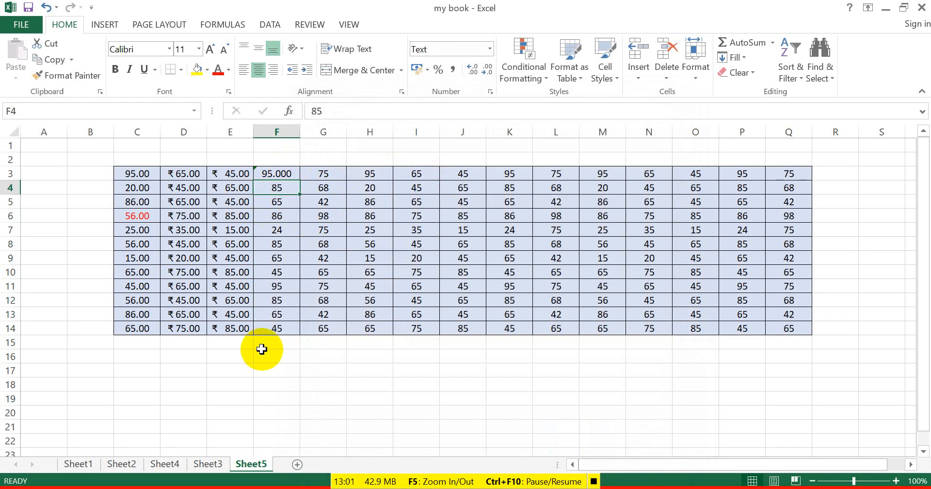
- Enter 95.0000 in the General cell B3 and 95.000000 in the Number cell C3 to compare with the Text format
left_click(80, 173)
type("95.0000")
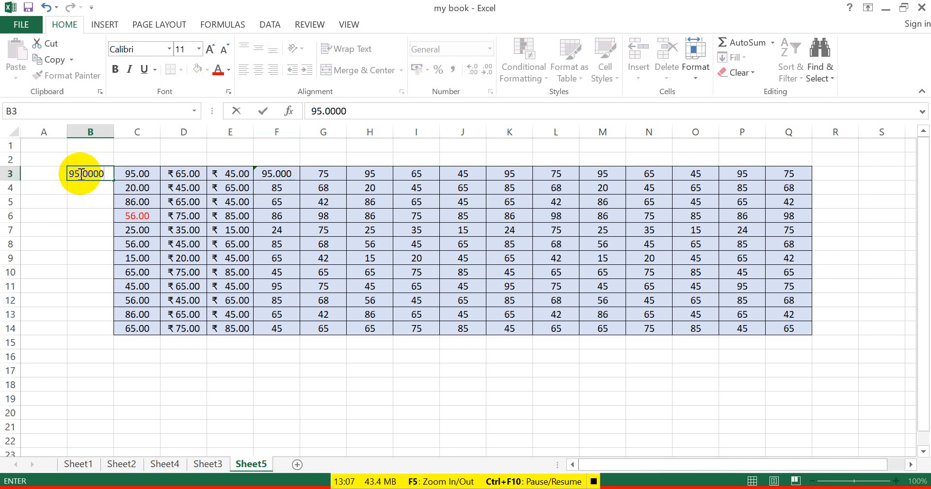
key("Return")
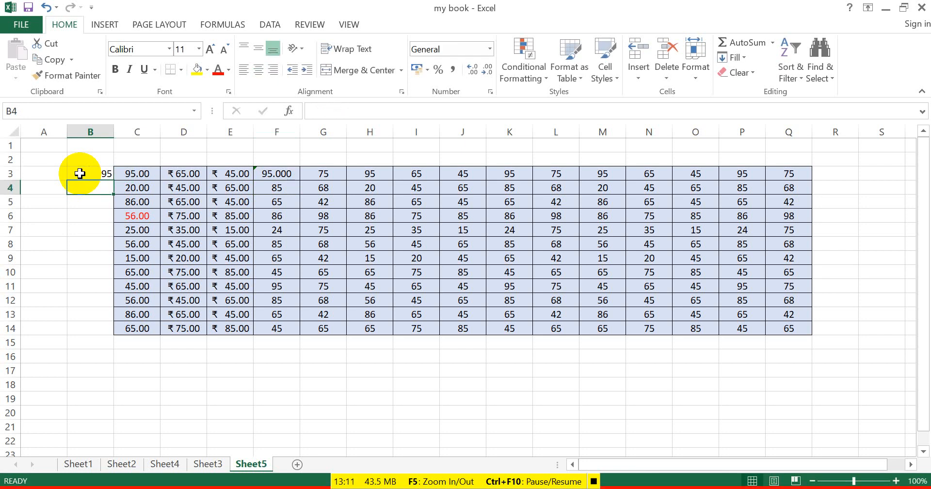
left_click(153, 172)
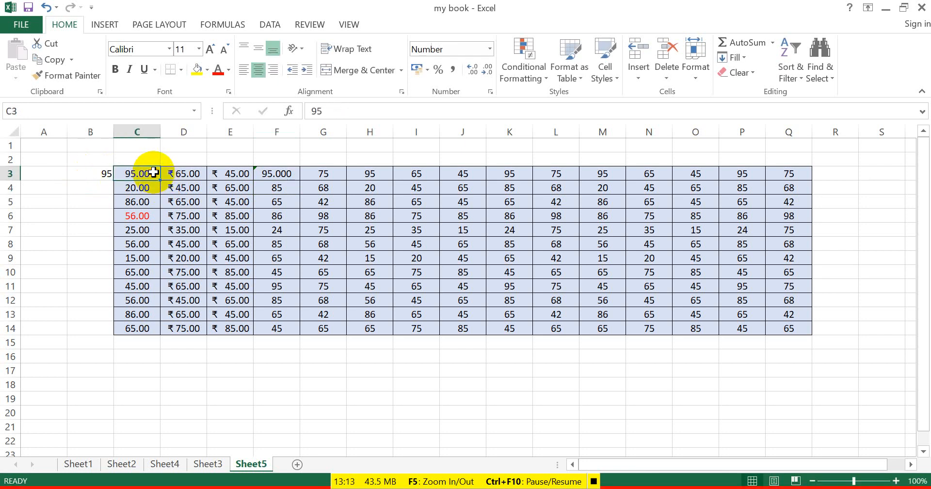
type("95.000000")
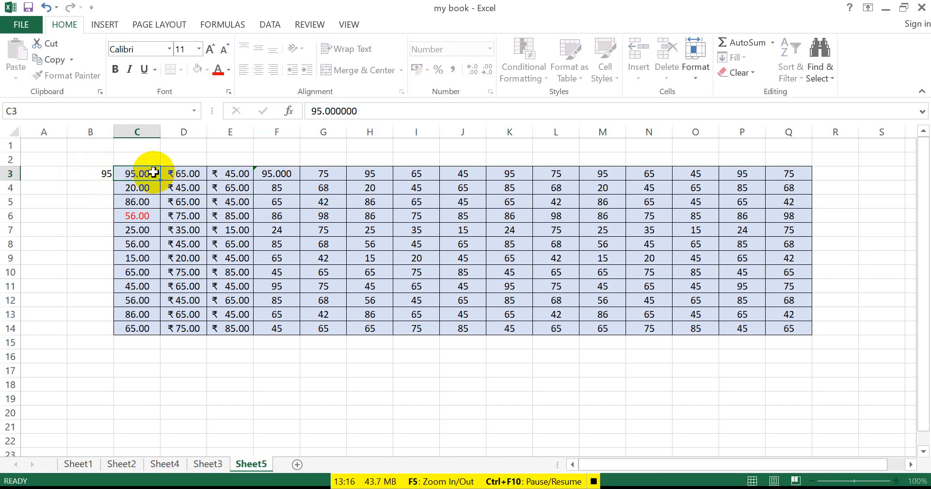
key("Return")
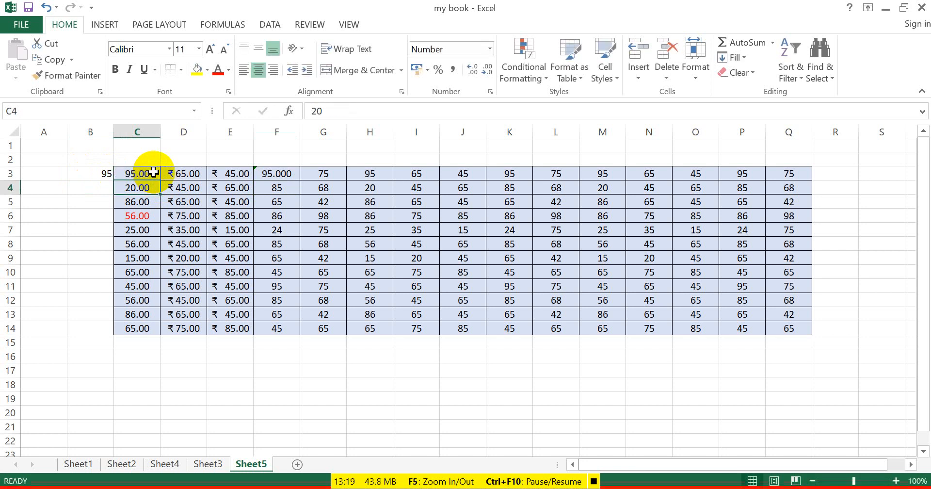
- Enter 854646.225 in the Text-formatted cell F4
left_click(282, 189)
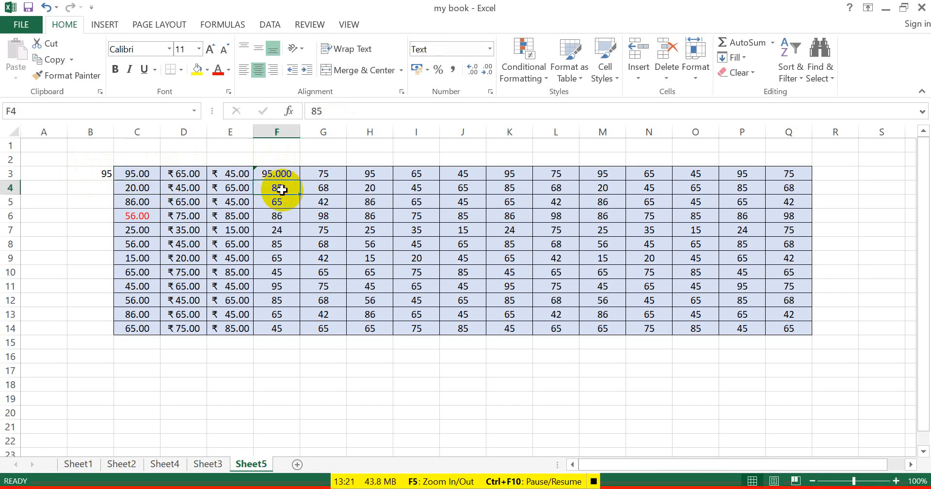
type("854646")
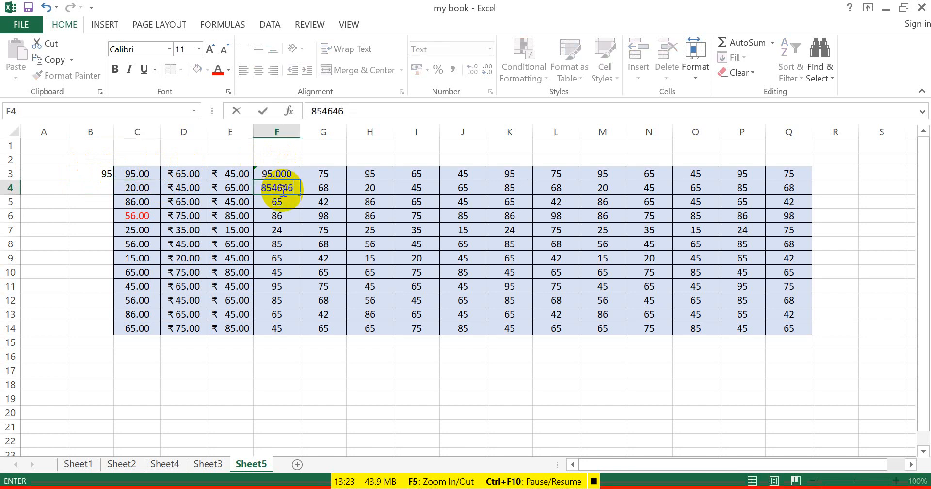
type(".225")
key("Return")
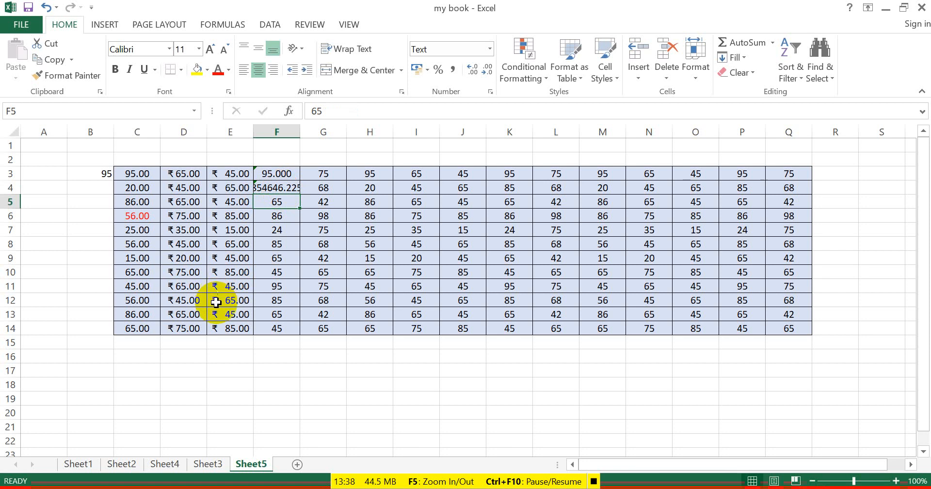
- Merge and center the blank range E16:L17 below the marks table
left_click(217, 355)
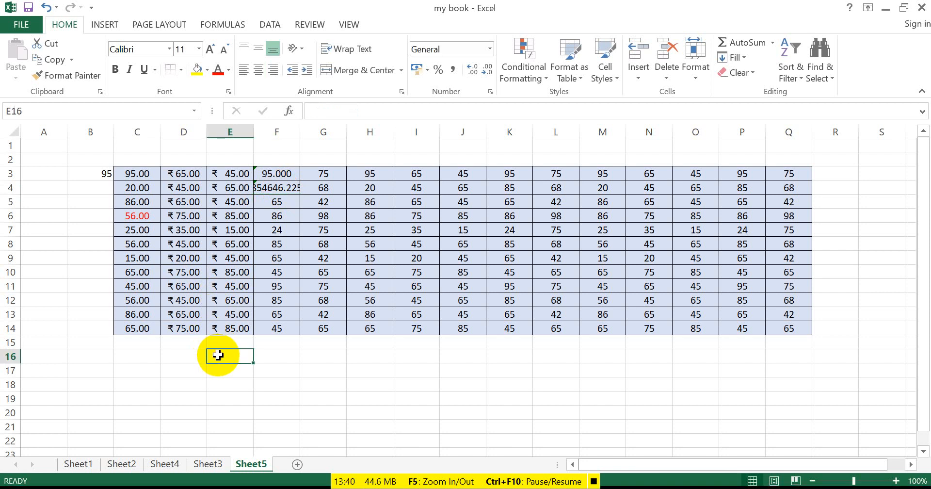
left_click_drag(218, 355, 544, 367)
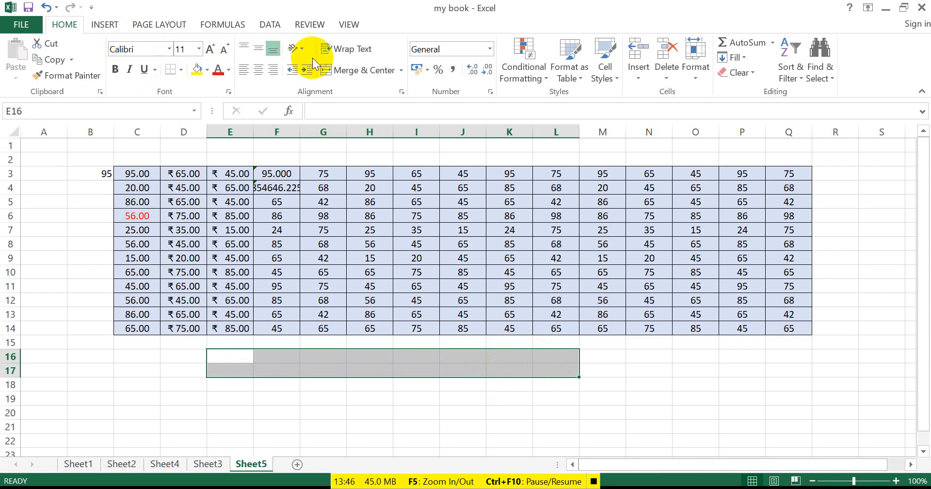
left_click(345, 69)
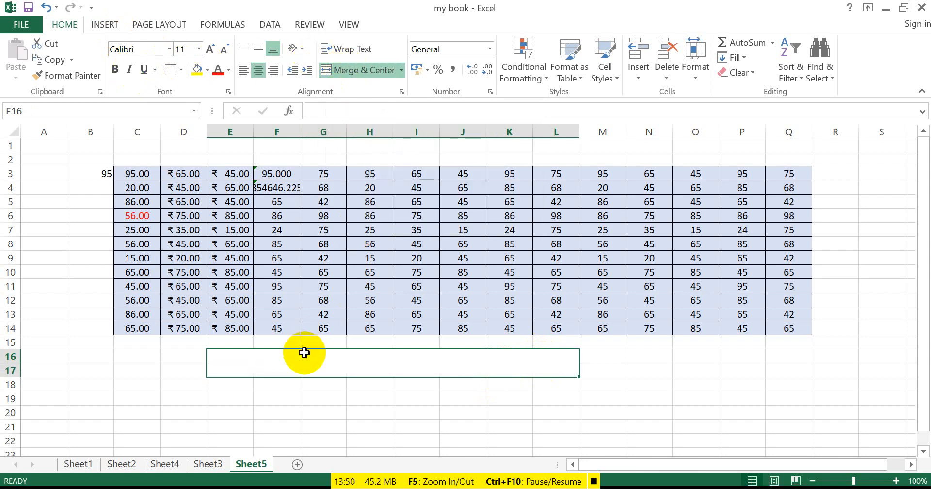
- Format the merged range E16:L17 as a Date using the long type "Wednesday, 14 March, 2012"
key("ctrl+1")
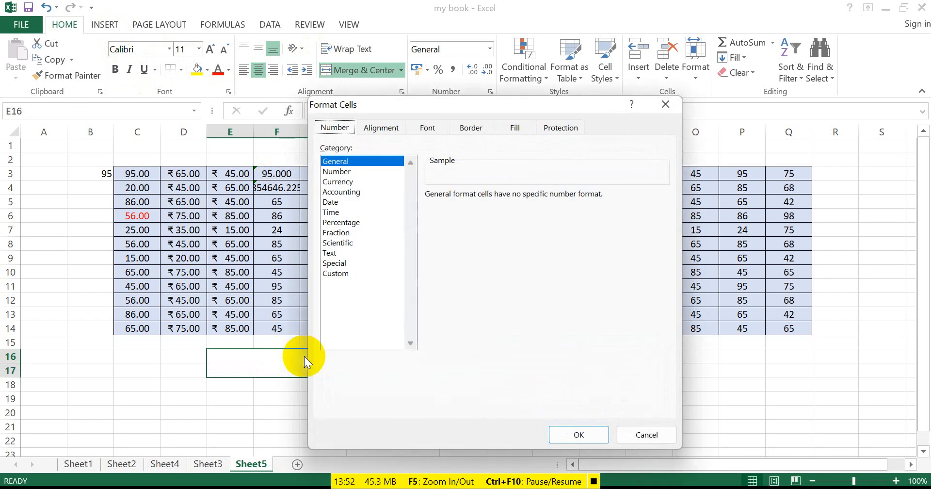
left_click(363, 205)
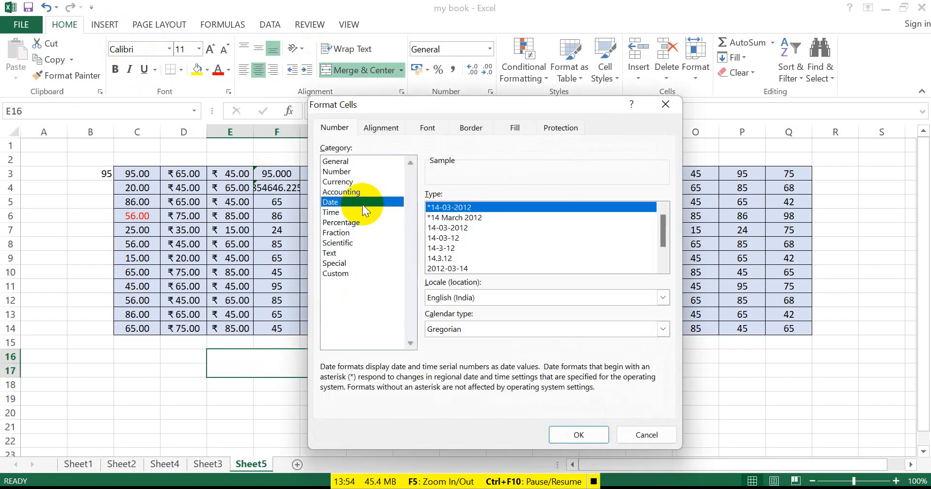
left_click(665, 267)
left_click(666, 267)
left_click(665, 267)
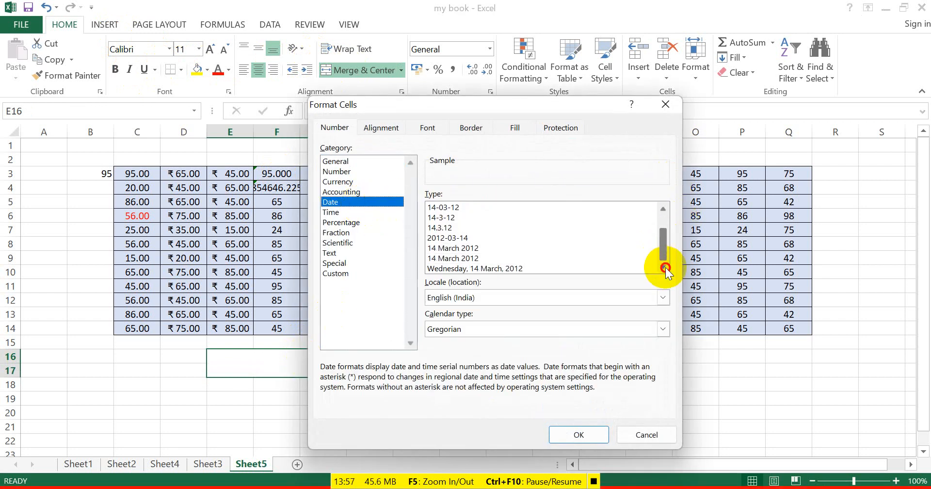
left_click(523, 269)
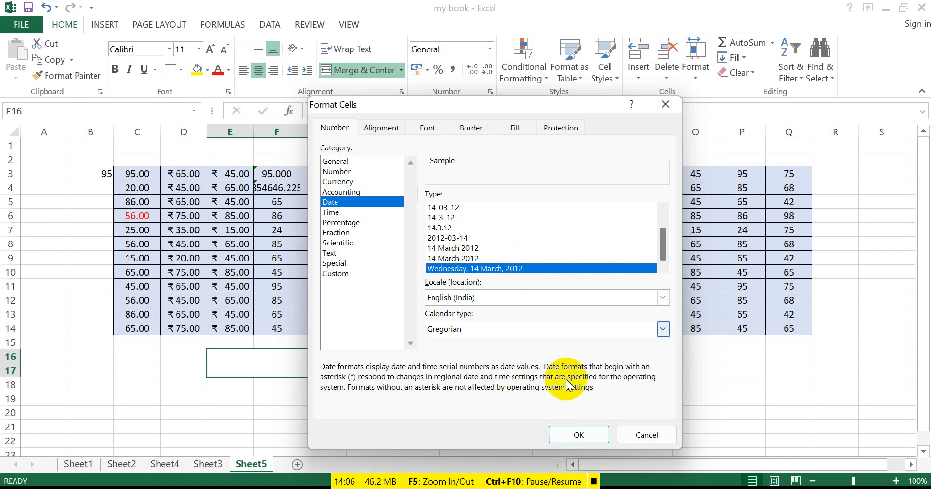
left_click(577, 435)
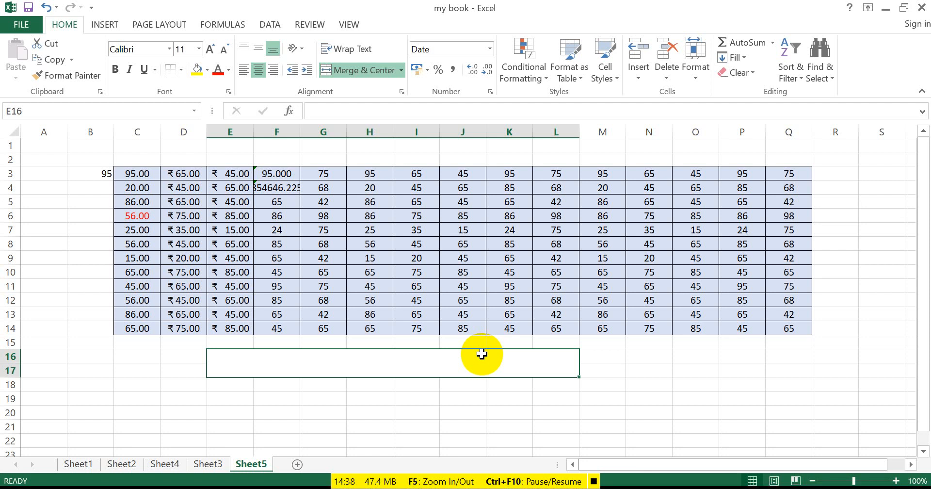
- Test the long date format by entering 08-09-2022 in the merged cell E16 and replacing it with 15-08-2023
type("08-0")
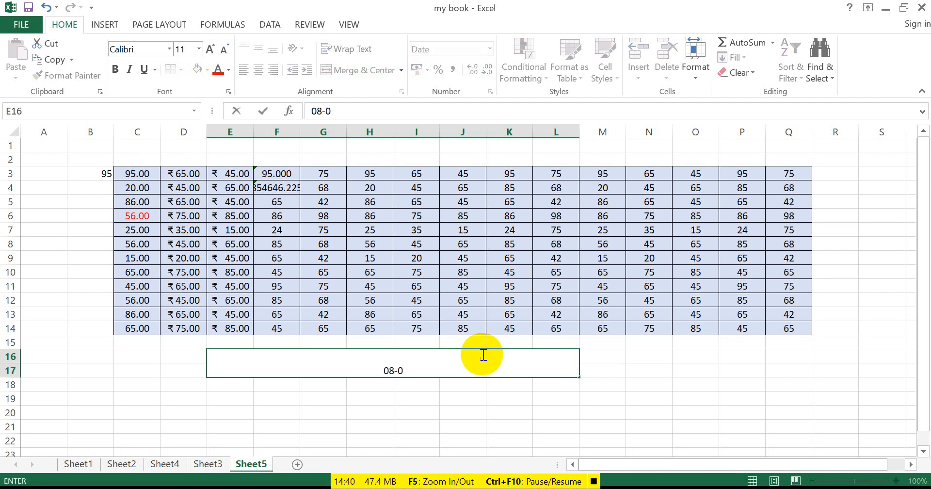
type("9-2022")
key("Return")
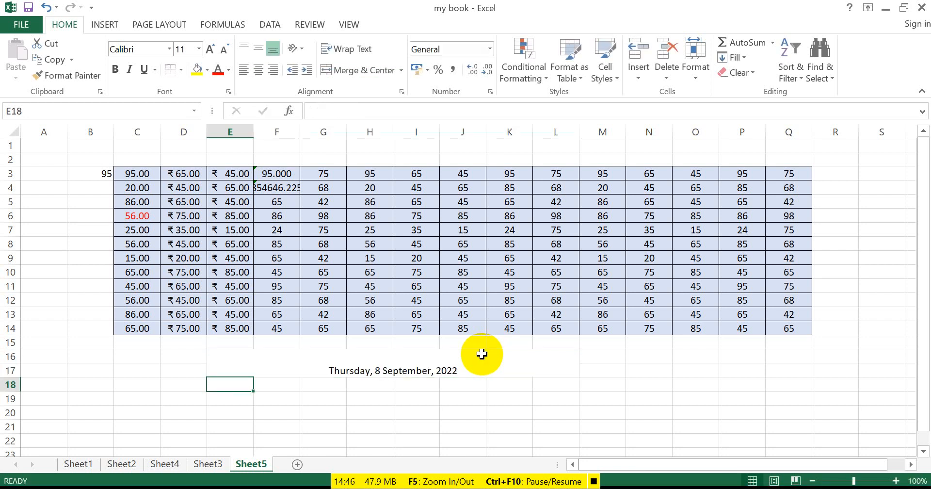
left_click(481, 354)
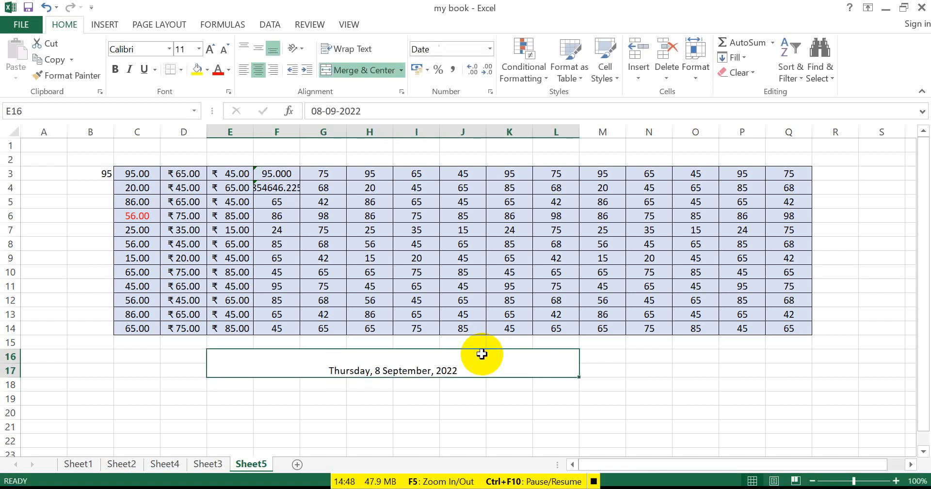
type("15-")
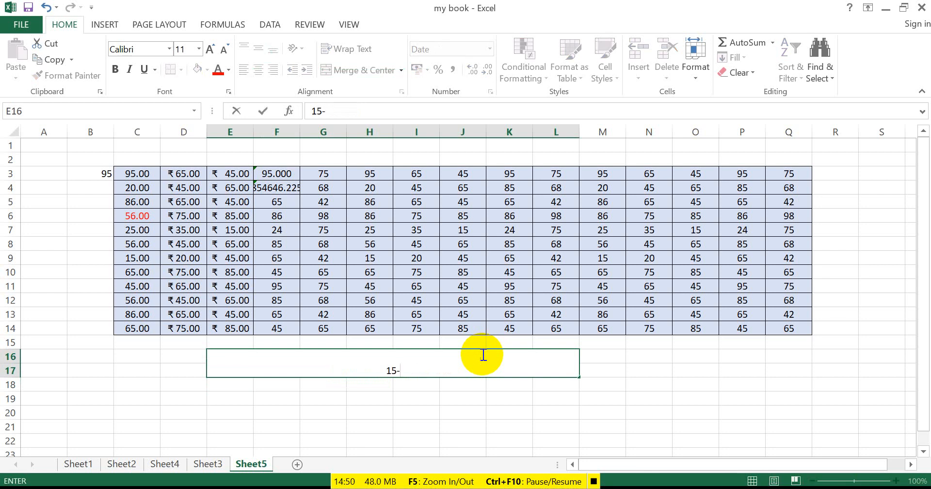
type("08-2023")
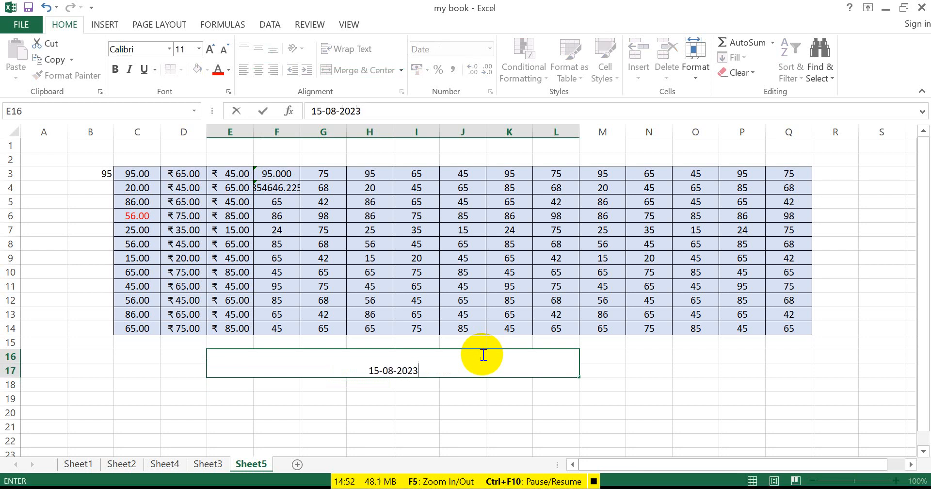
key("Return")
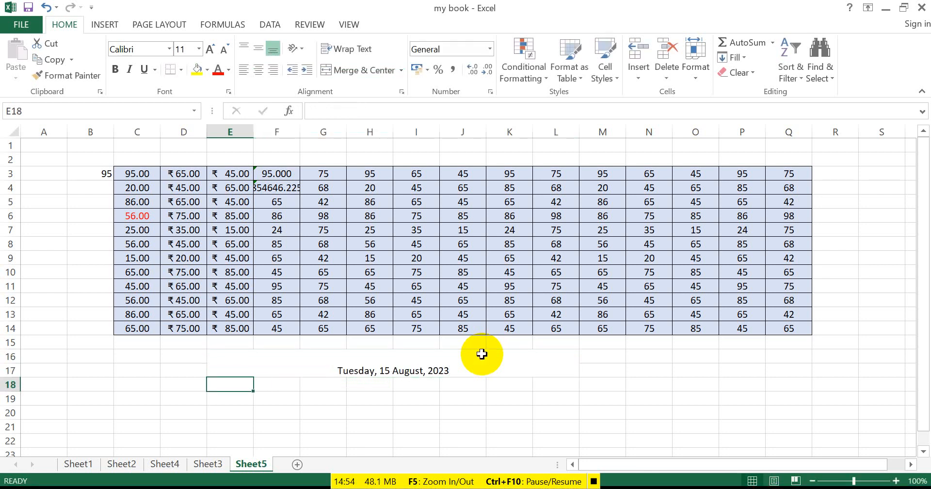
- Replace the date in the merged cell E16 with 15-8-2022
left_click(482, 354)
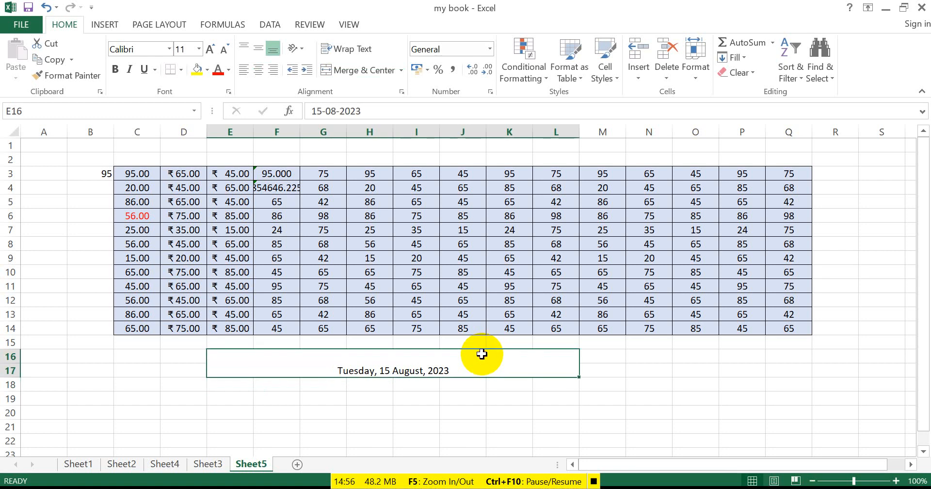
type("15-")
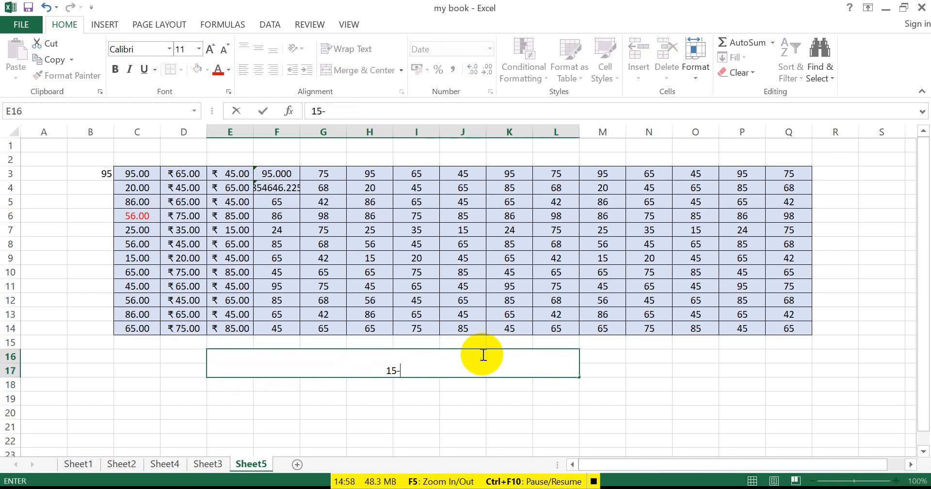
type("8-2022")
key("Return")
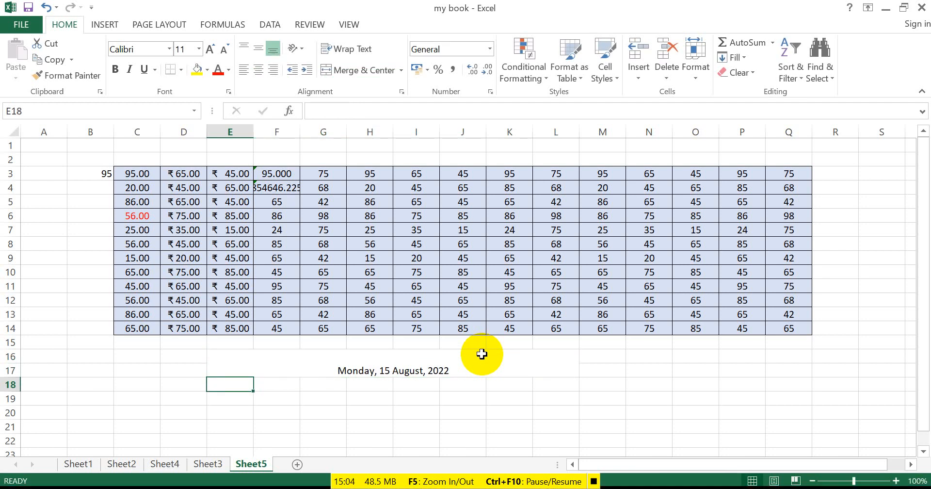
- Set the date in the merged cell E16 to 17-02-2009
left_click(481, 354)
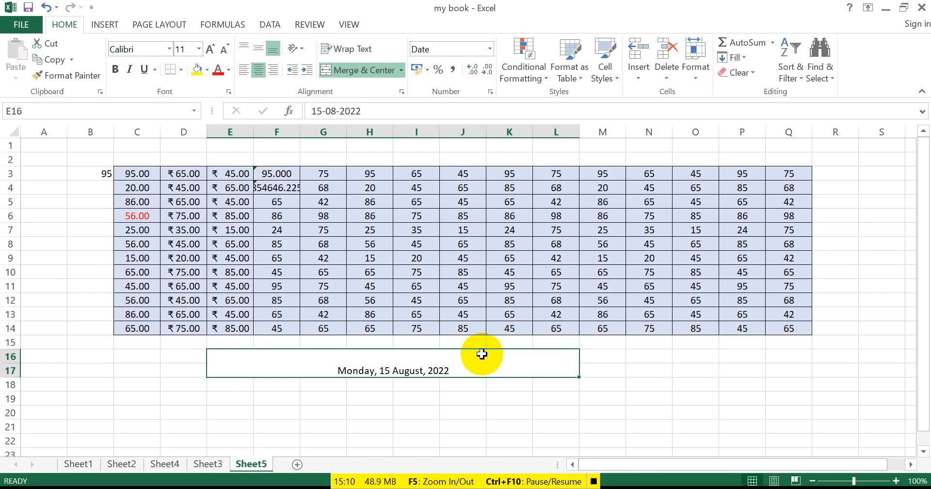
type("17-02-200")
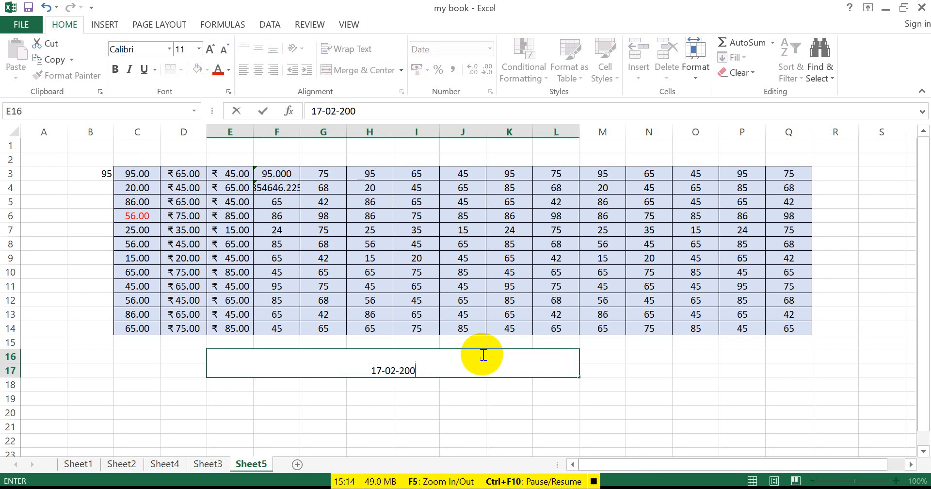
type("9")
key("Return")
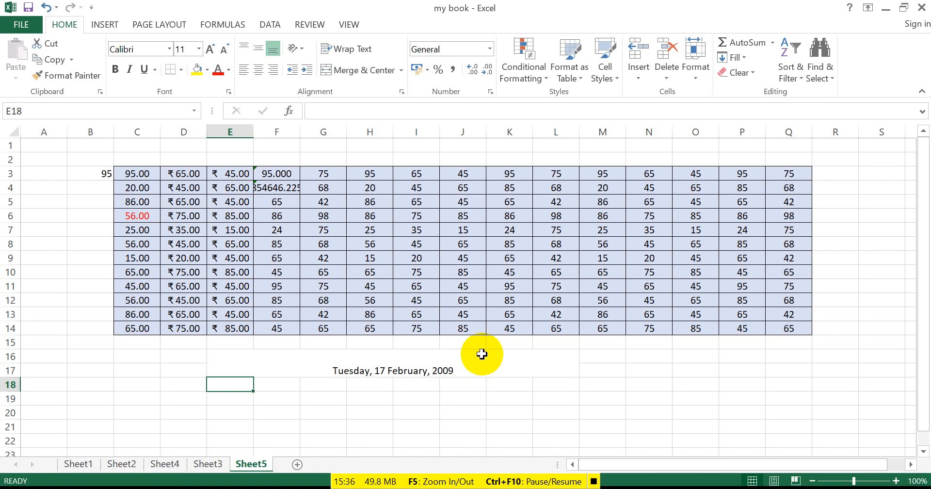
- Format the blank cell E18 below the date as Time using the type 1.30.55 PM
key("ctrl+1")
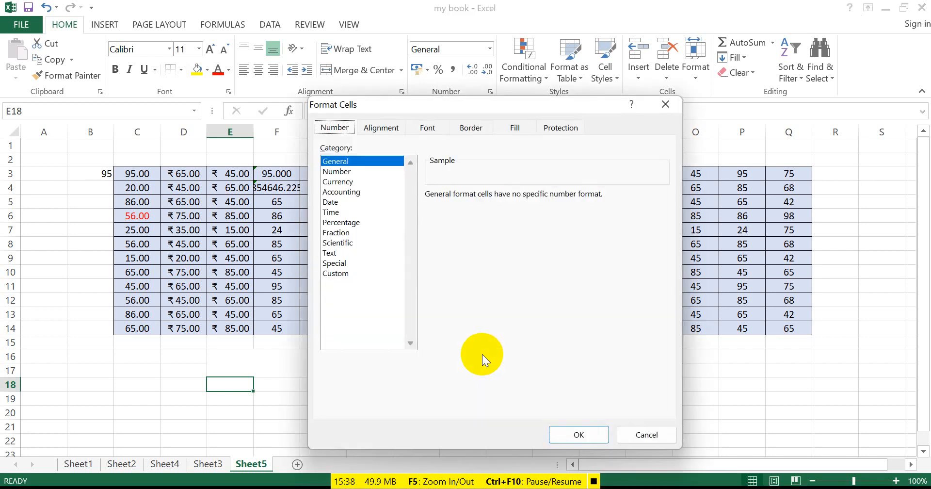
left_click(374, 212)
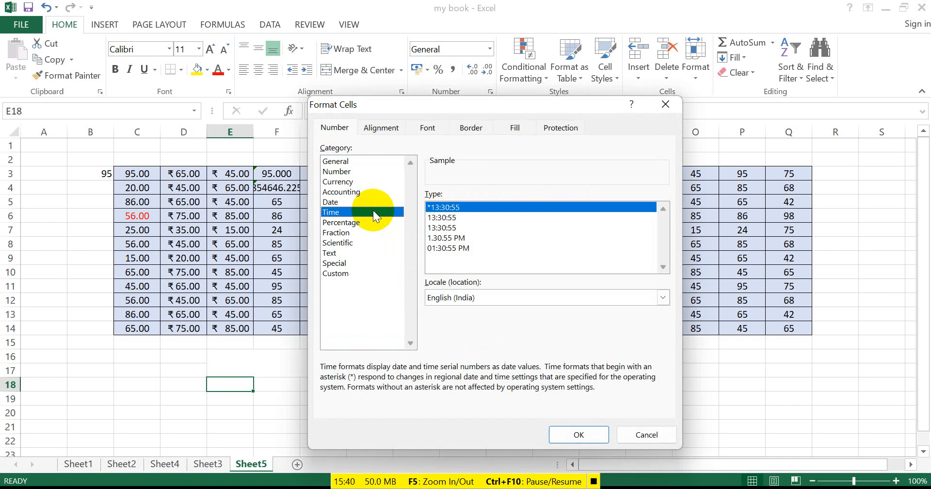
left_click(469, 238)
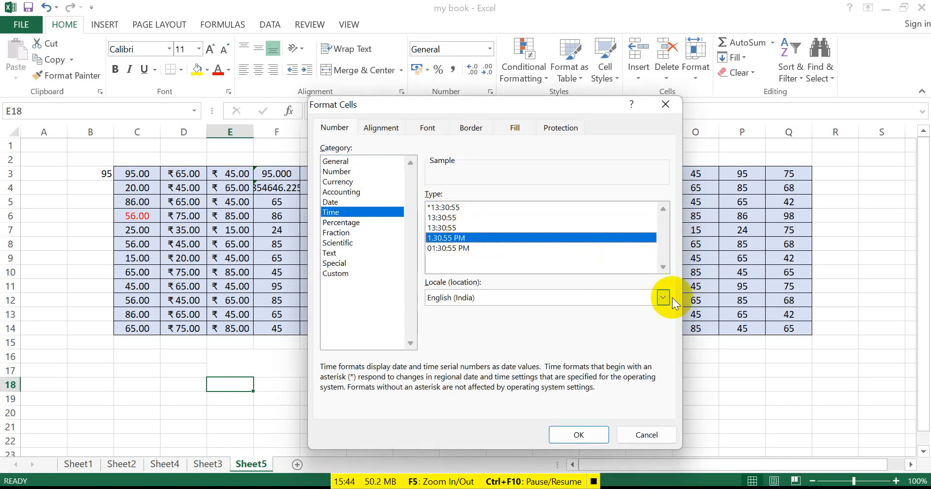
left_click(579, 434)
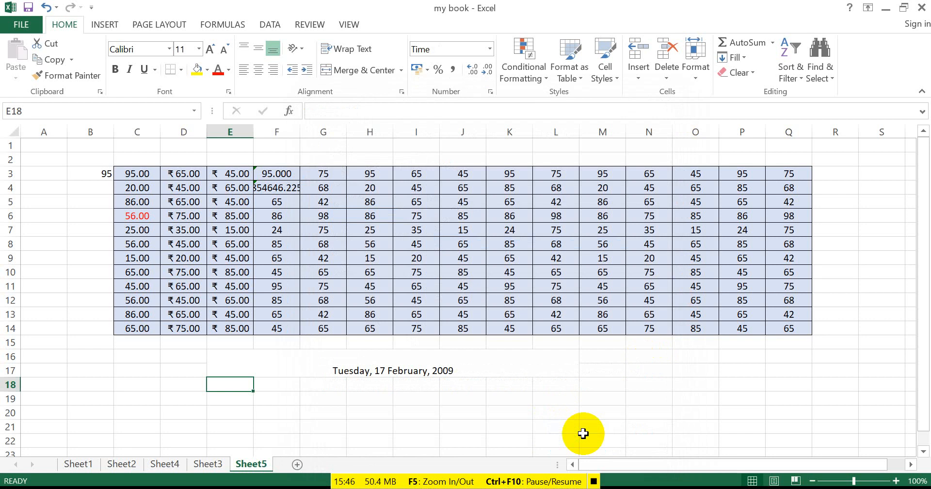
- Test the Time format by entering 12:25 in cell E18 and replacing it with 11:40
type("12")
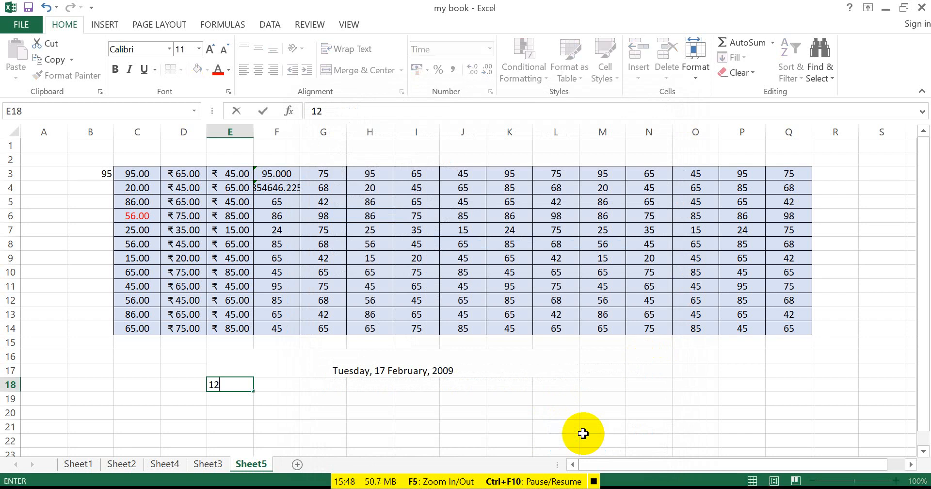
type(":25")
key("Return")
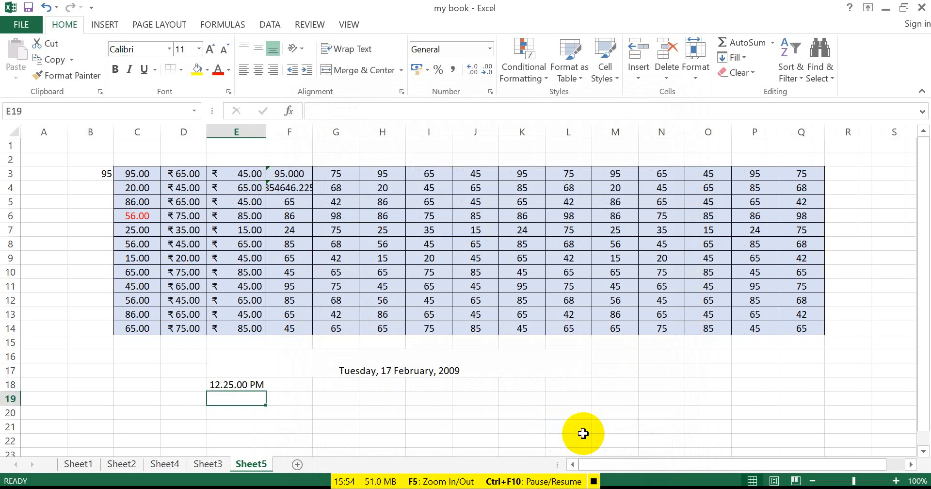
key("Up")
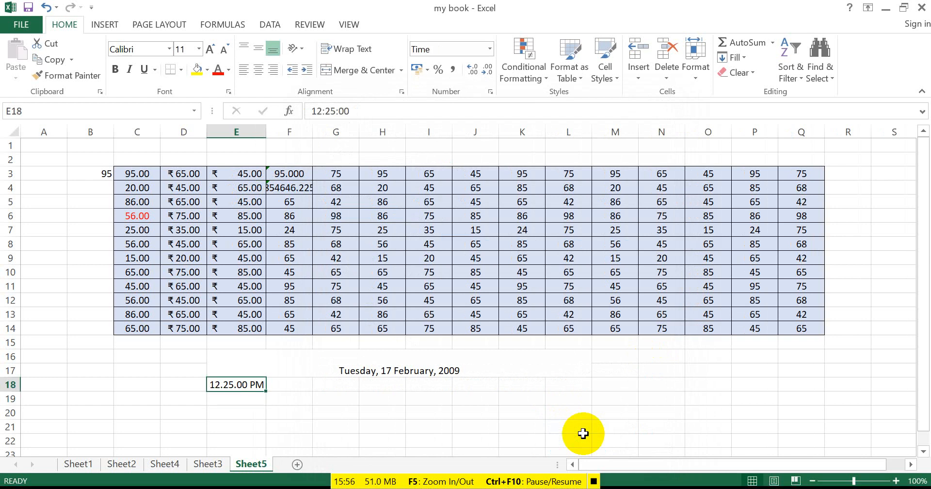
type("11")
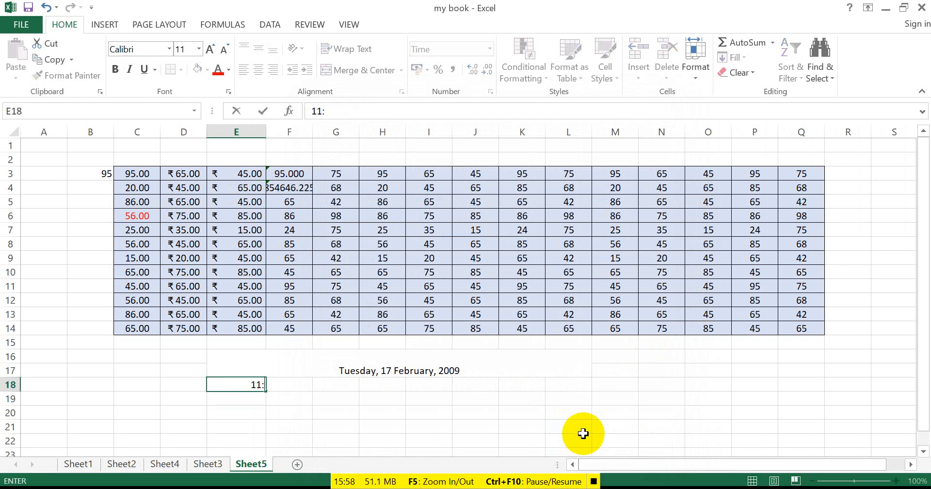
type(":40")
key("Return")
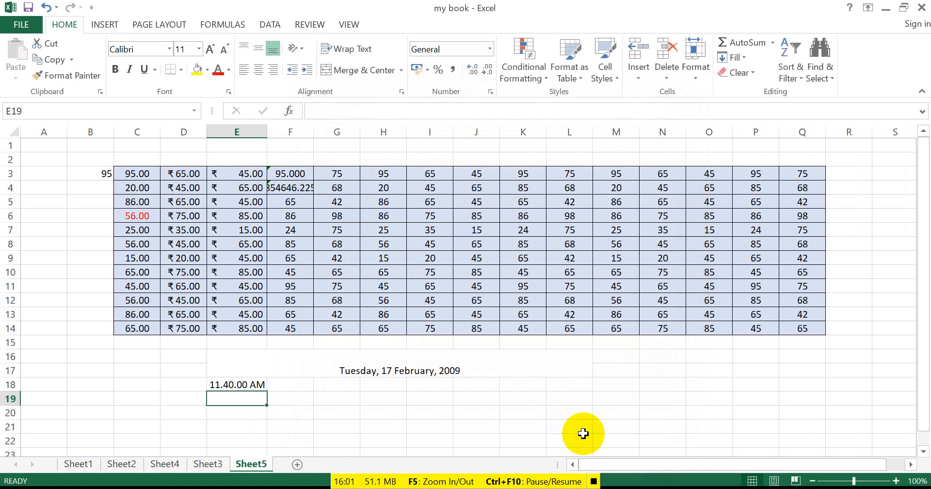
- Test 24-hour input in cell E18 by entering 15:30 and replacing it with the out-of-range time 25:15
key("Up")
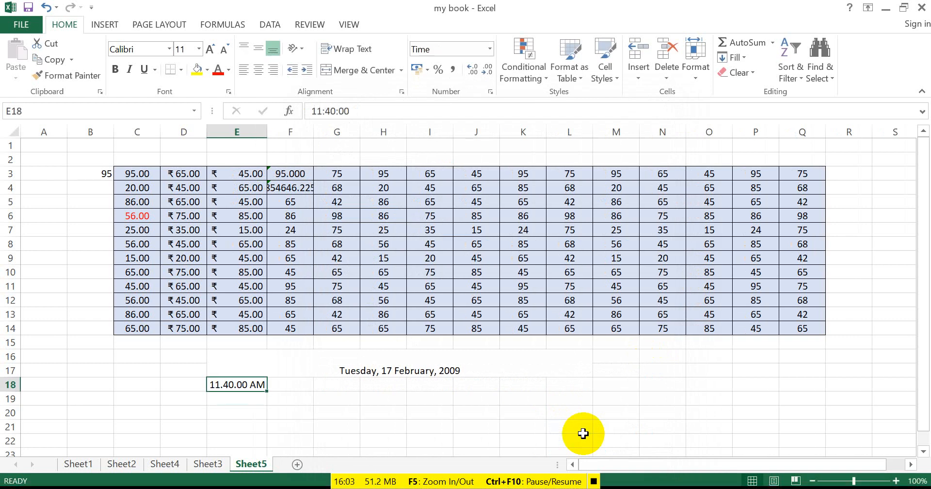
type("15:30")
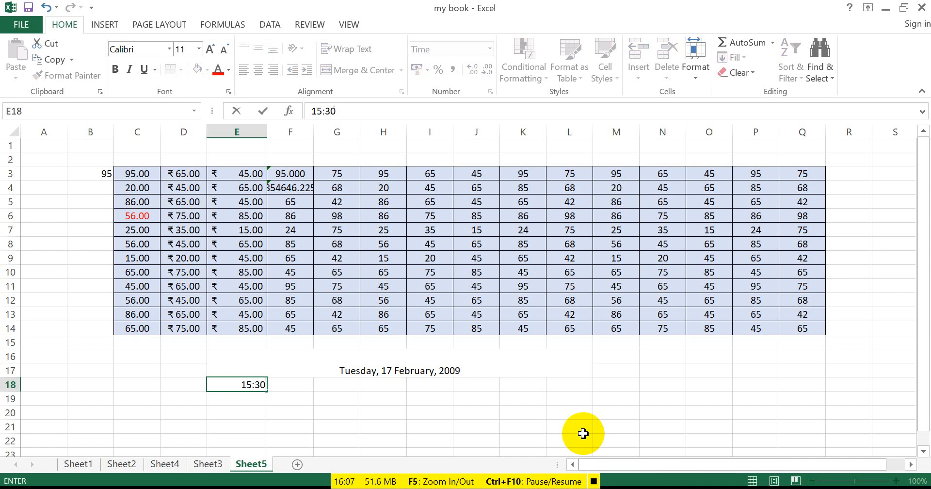
key("Return")
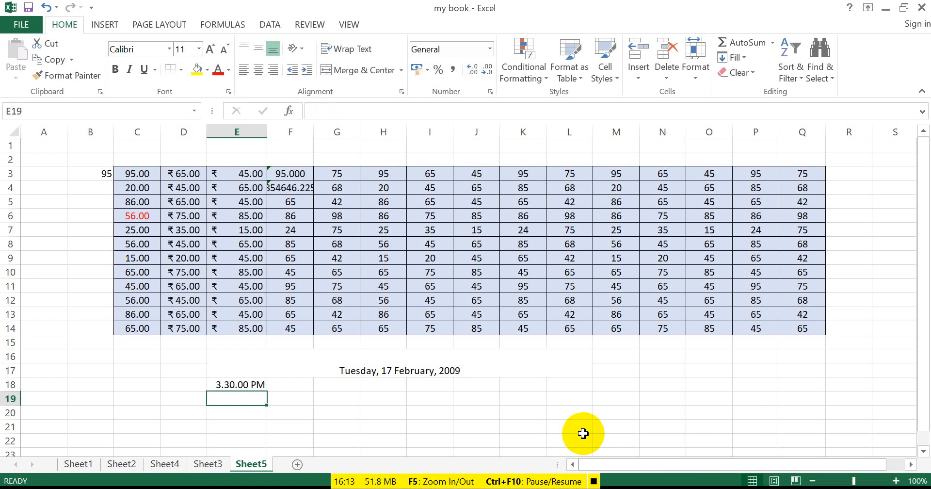
key("Up")
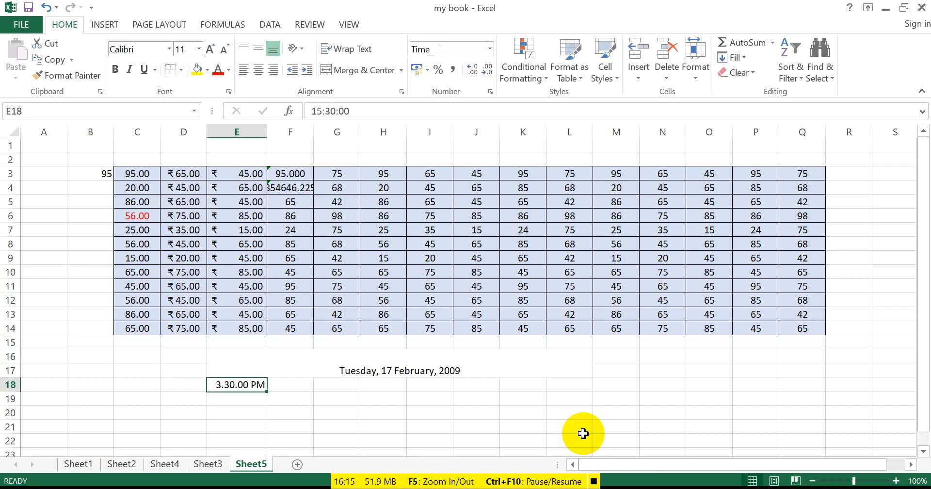
type("25")
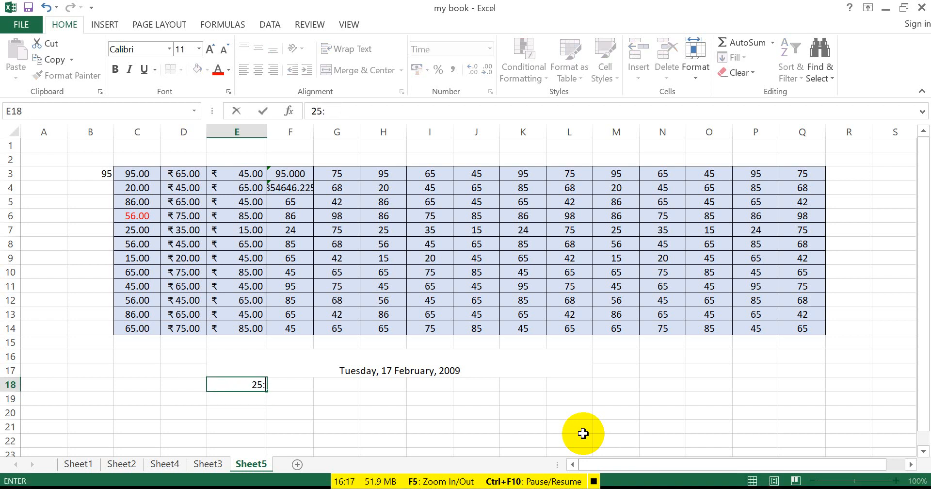
type(":15")
key("Return")
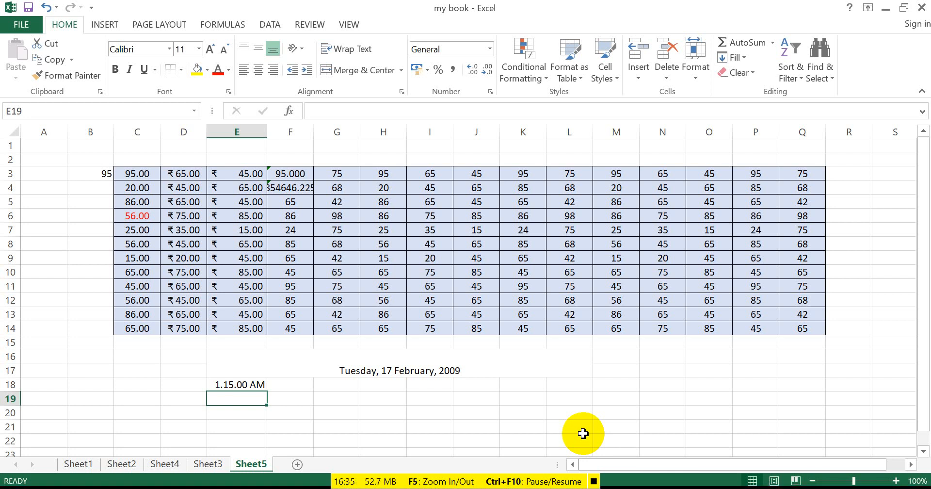
- Set the time in cell E18 to 5:10
key("Up")
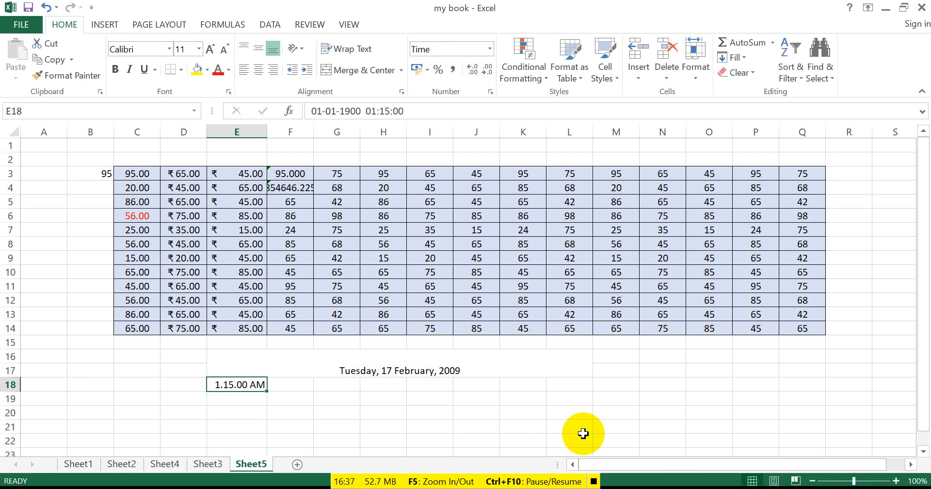
type("5")
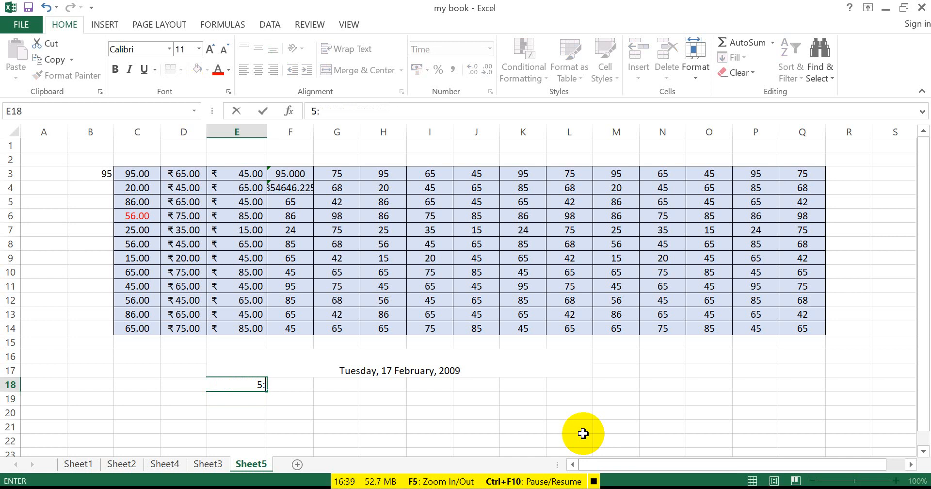
type(":10")
key("Return")
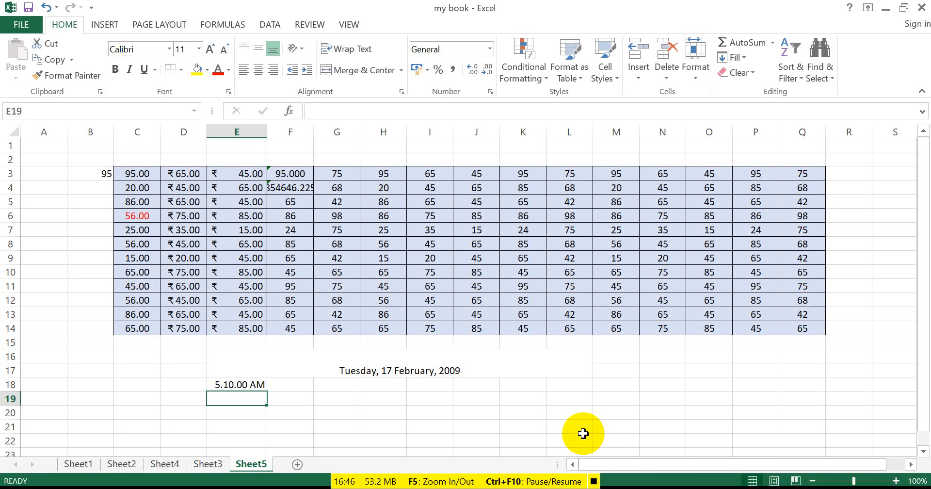
- Format the marks in cells G3 through G14 as Percentage with 2 decimal places
left_click_drag(306, 397, 301, 418)
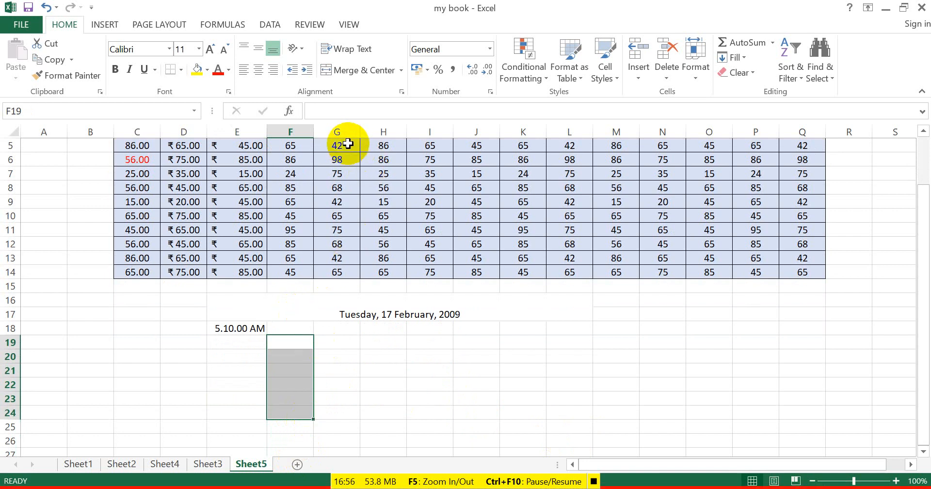
left_click_drag(343, 143, 342, 272)
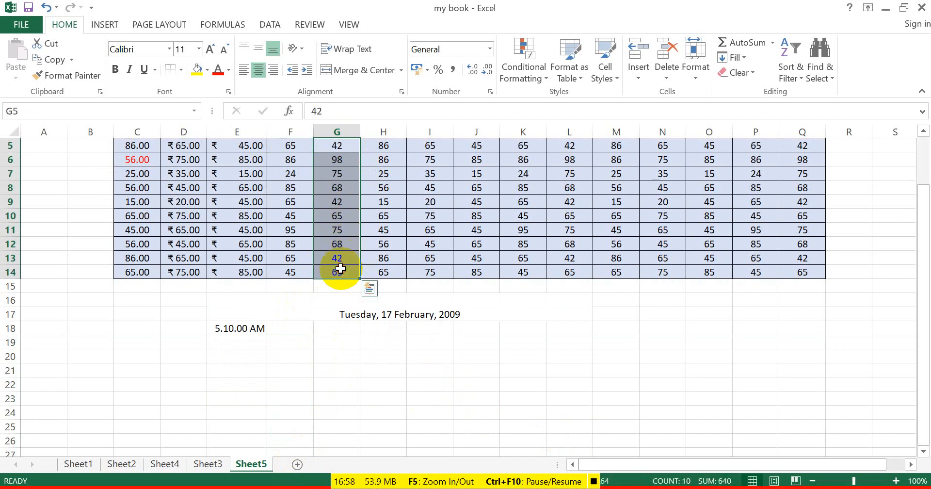
left_click_drag(924, 251, 917, 224)
left_click_drag(355, 162, 342, 311)
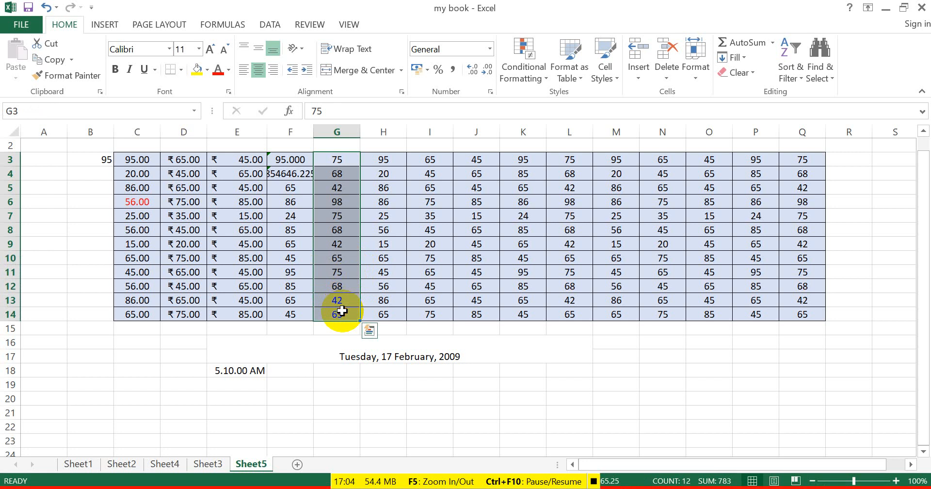
key("ctrl+1")
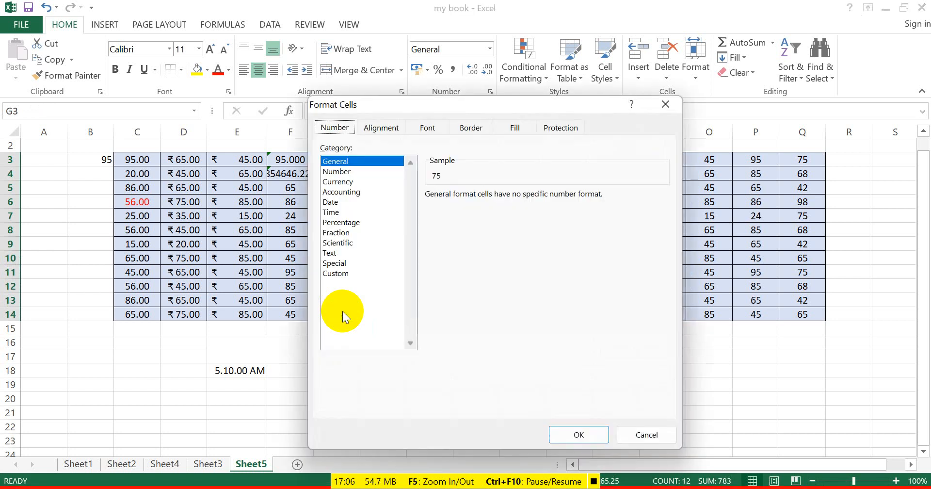
left_click(353, 223)
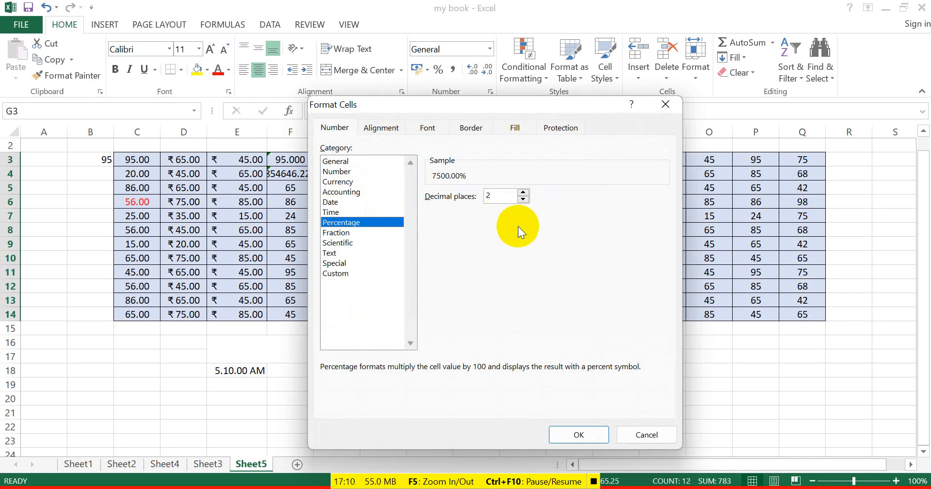
left_click(590, 439)
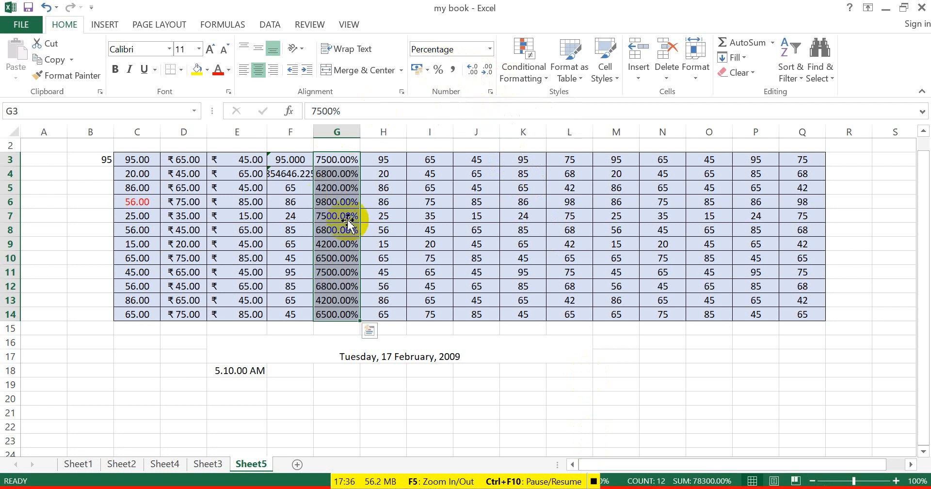
left_click(375, 240)
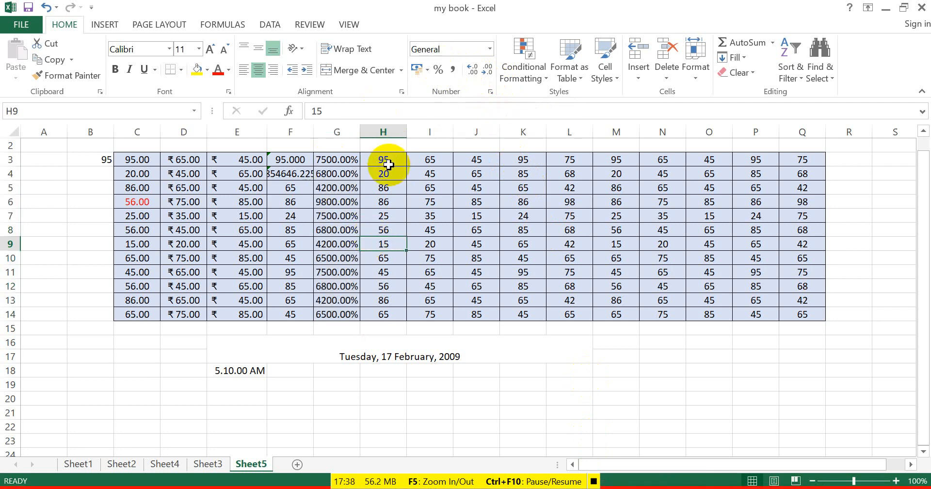
left_click(388, 163)
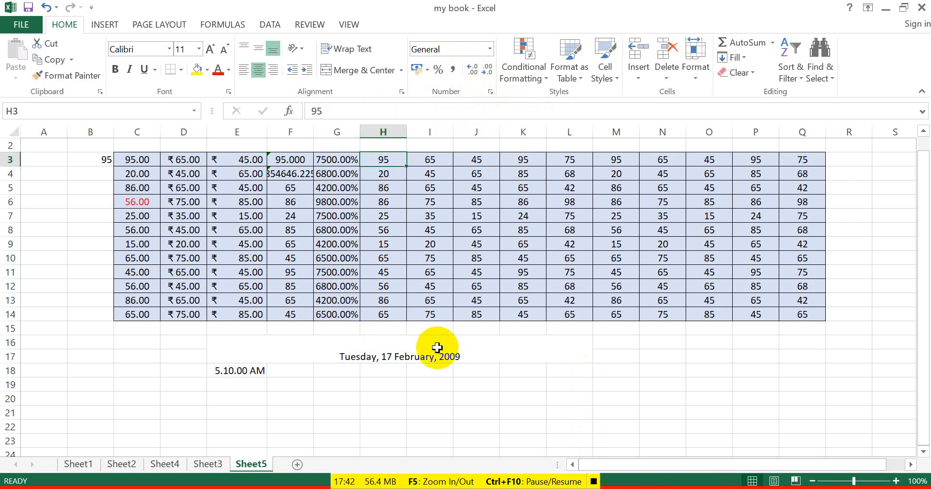
- Enter the test fraction 45/810 in blank cell N16 below the marks table
left_click(651, 342)
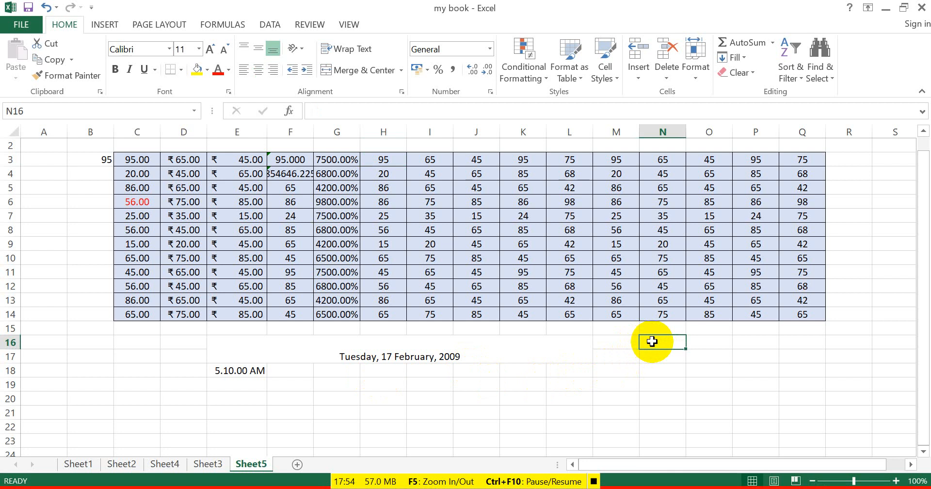
type("45/")
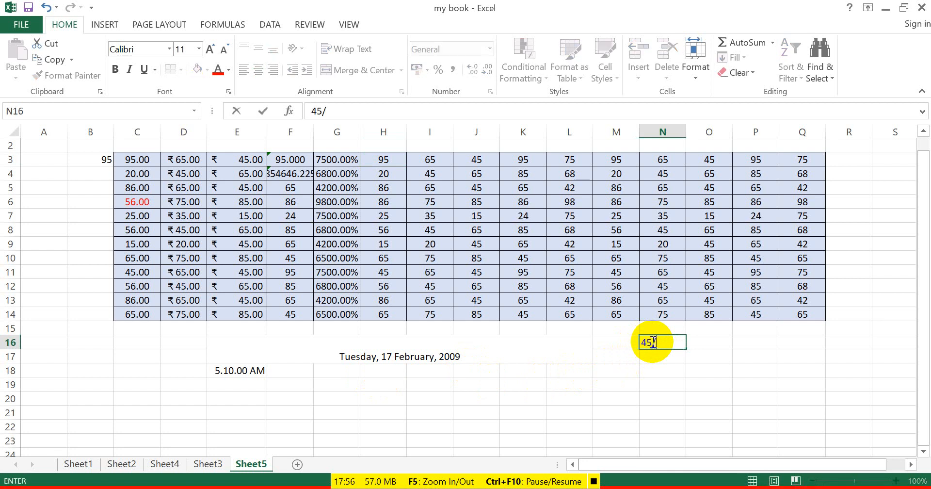
type("810")
key("Return")
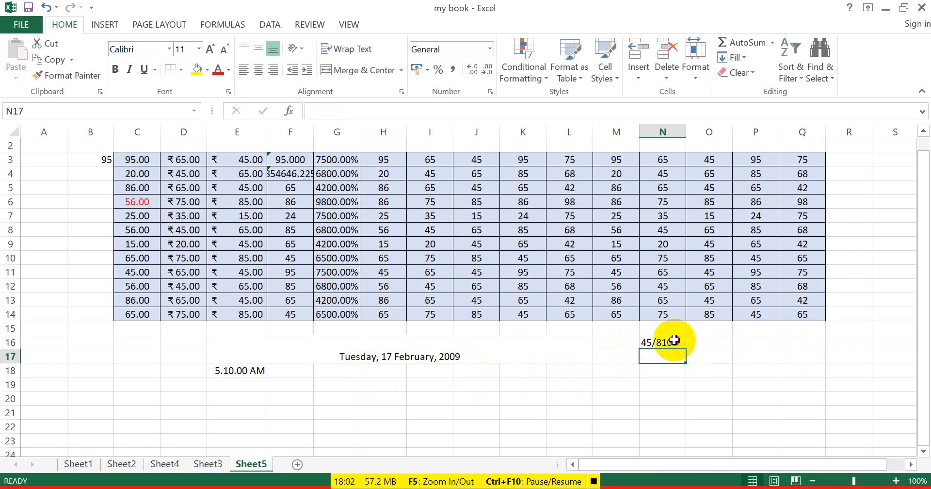
- Format cell N16 as Fraction using the type Up to one digit (1/4)
left_click(674, 341)
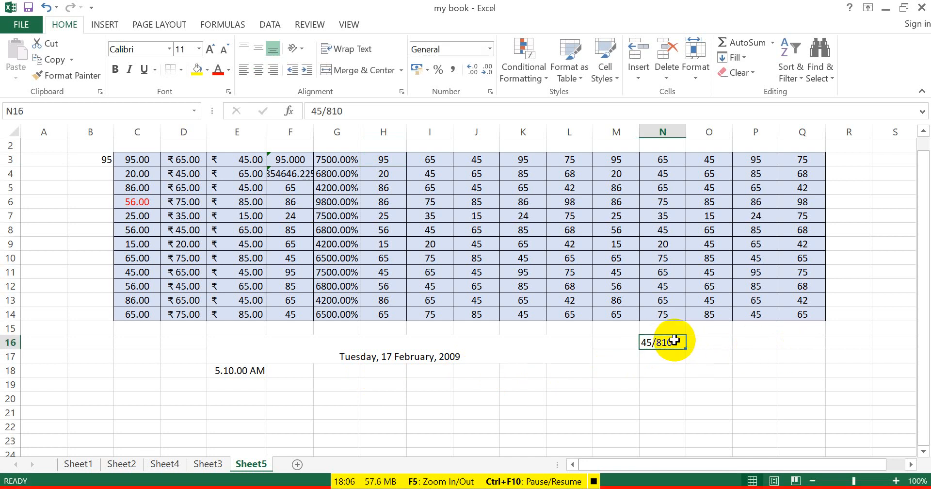
key("ctrl+1")
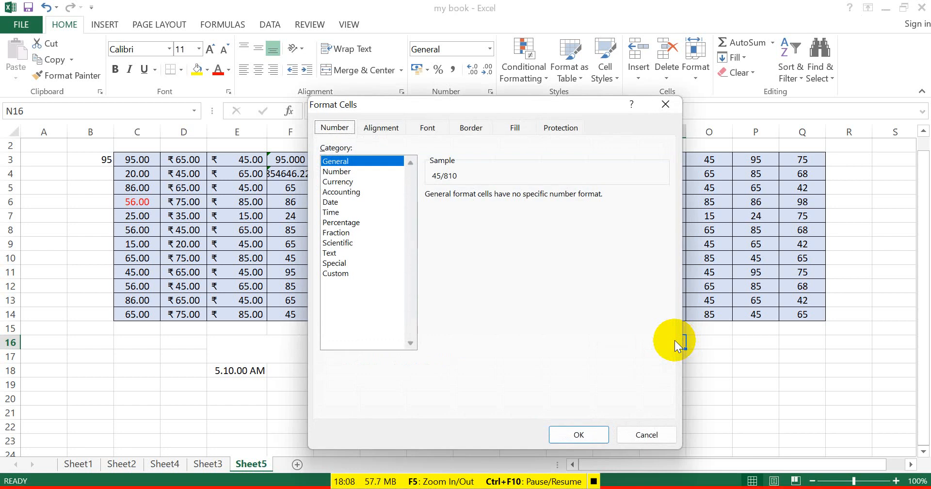
left_click(351, 234)
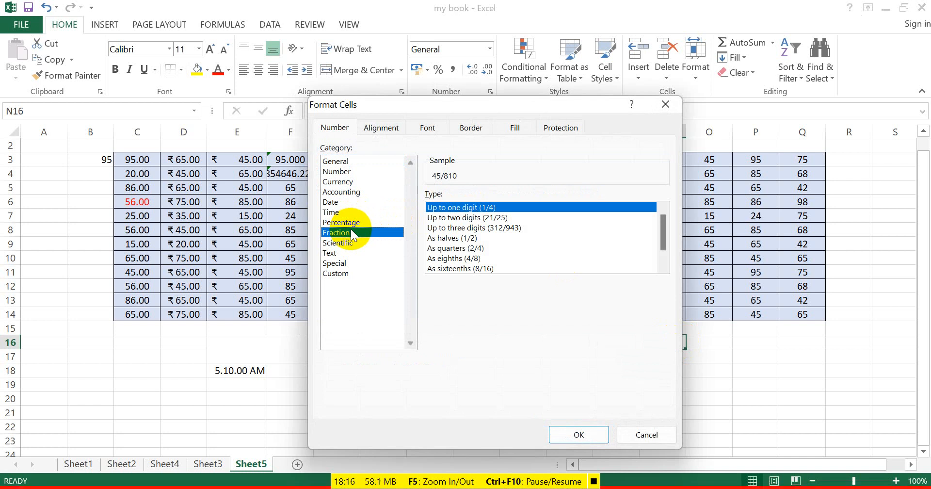
left_click(578, 430)
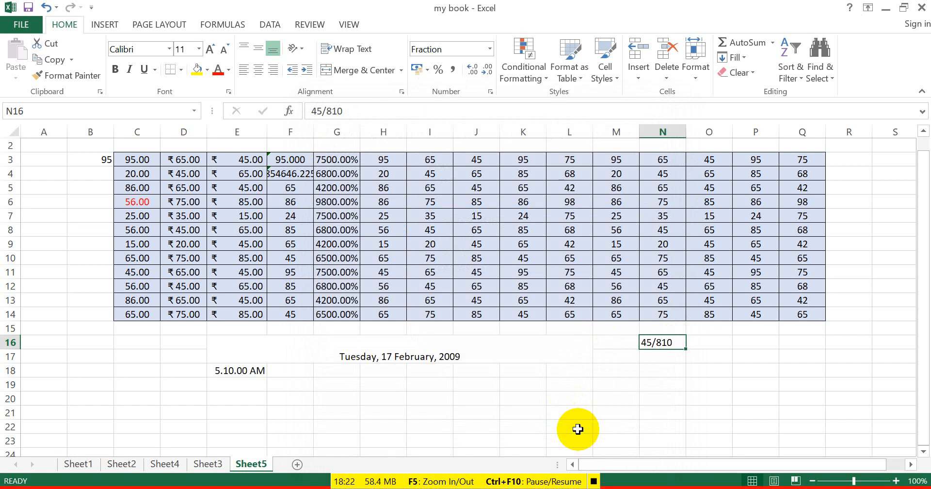
- Switch cell N16's fraction type to Up to two digits (21/25) and after that to Up to three digits (312/943)
key("ctrl+1")
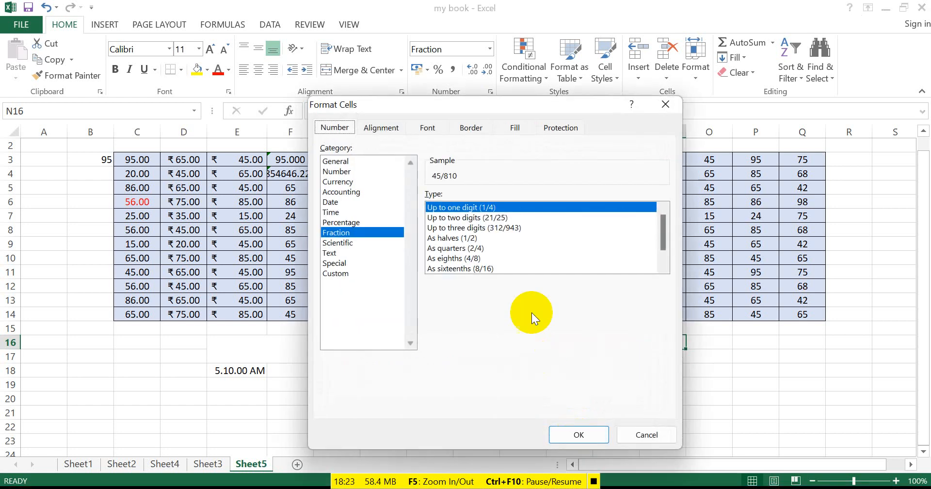
left_click(519, 218)
left_click(569, 429)
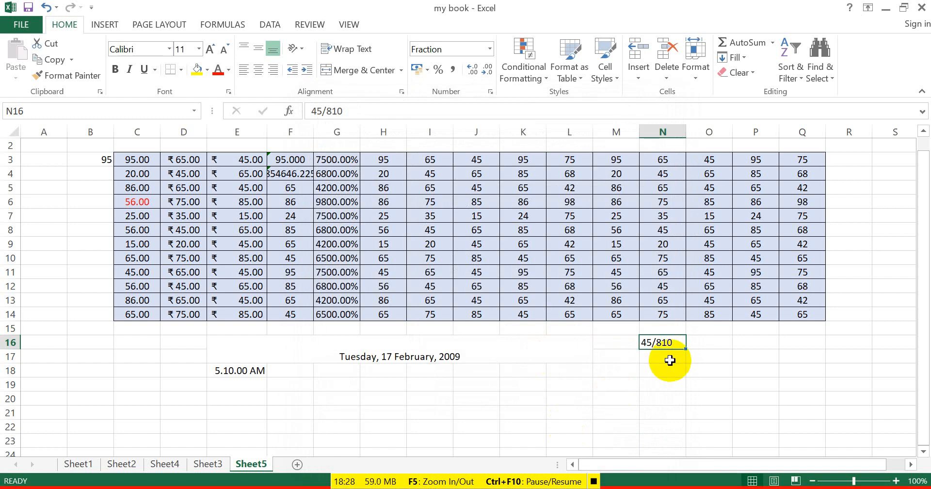
key("ctrl+1")
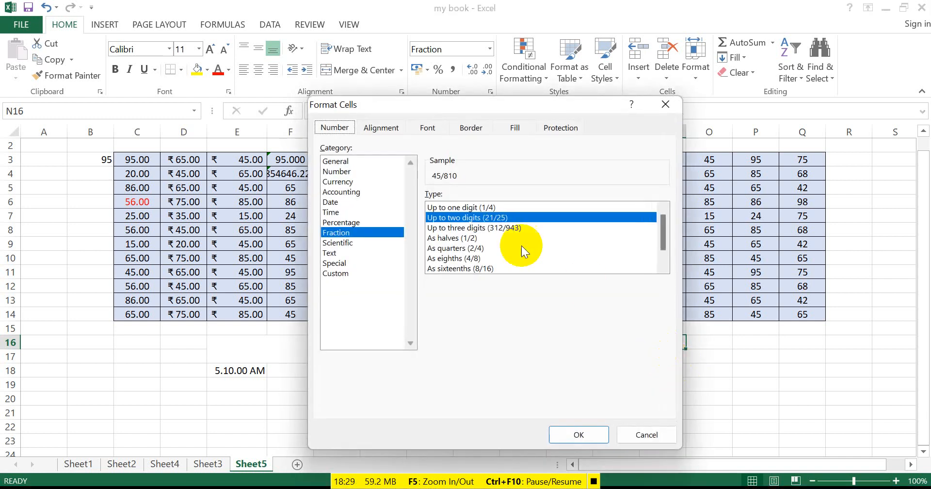
left_click(495, 226)
left_click(577, 435)
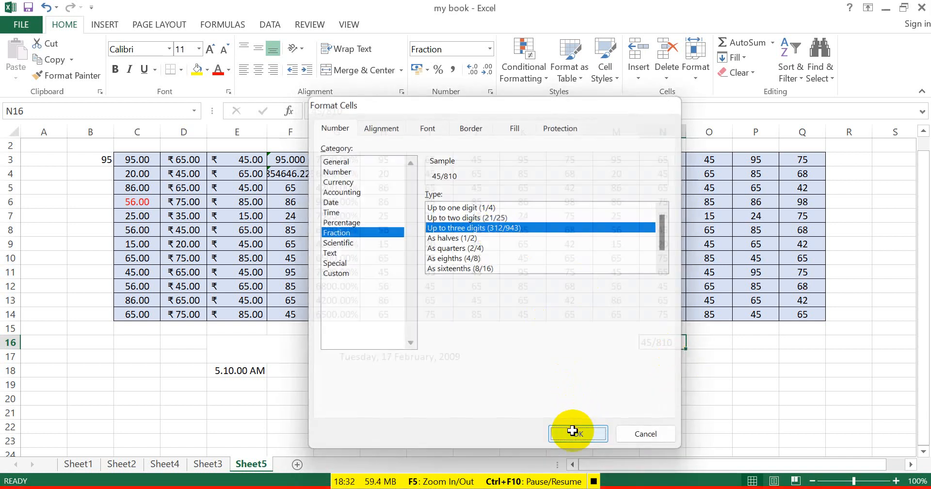
- Replace the entry in cell N16 with the fraction 25/12365
left_click(663, 357)
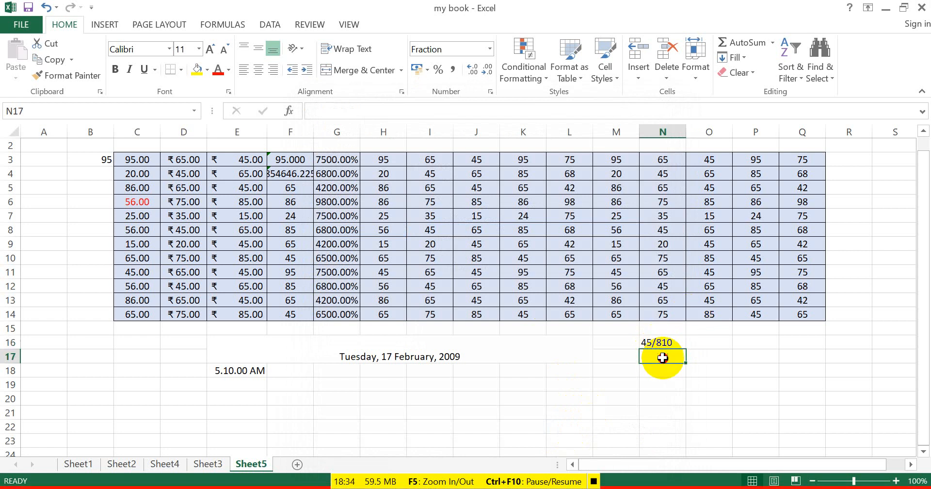
left_click(664, 342)
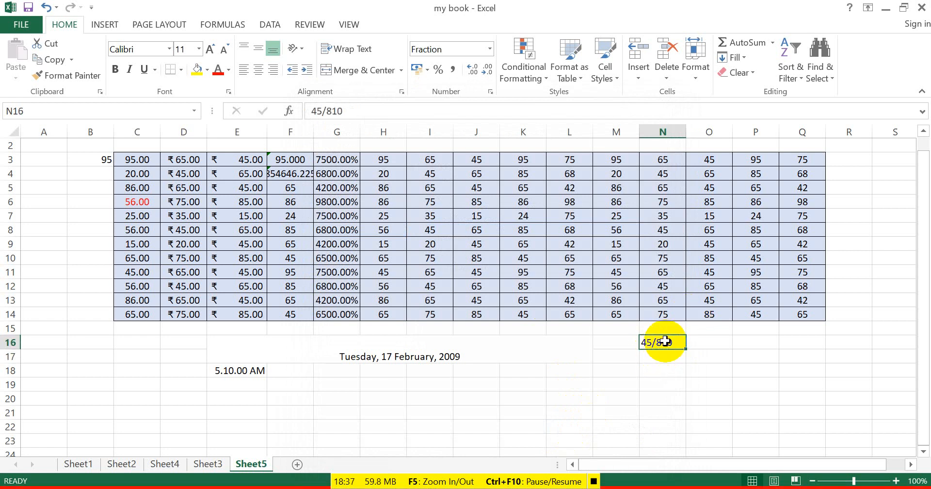
type("25/12/1989")
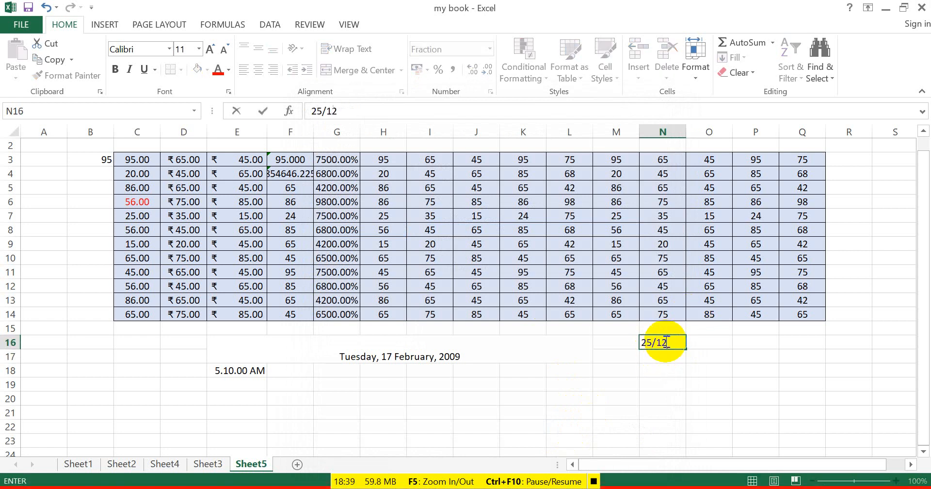
key("Return")
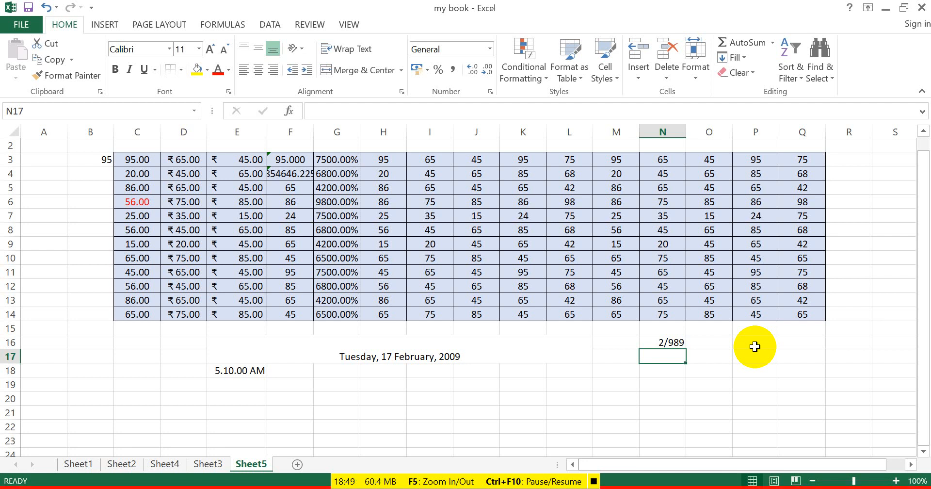
- Try the fraction types Up to one digit (1/4) and Up to two digits (21/25) on the new value in cell N16
key("Up")
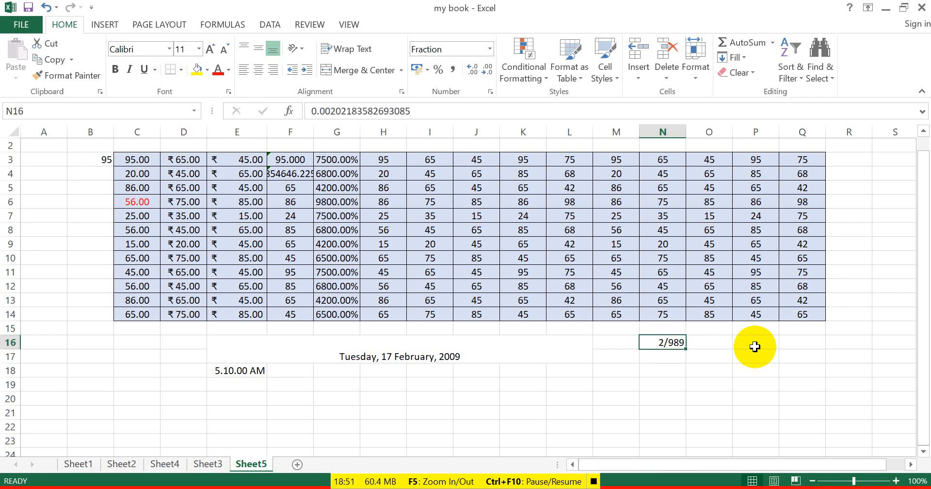
key("ctrl+1")
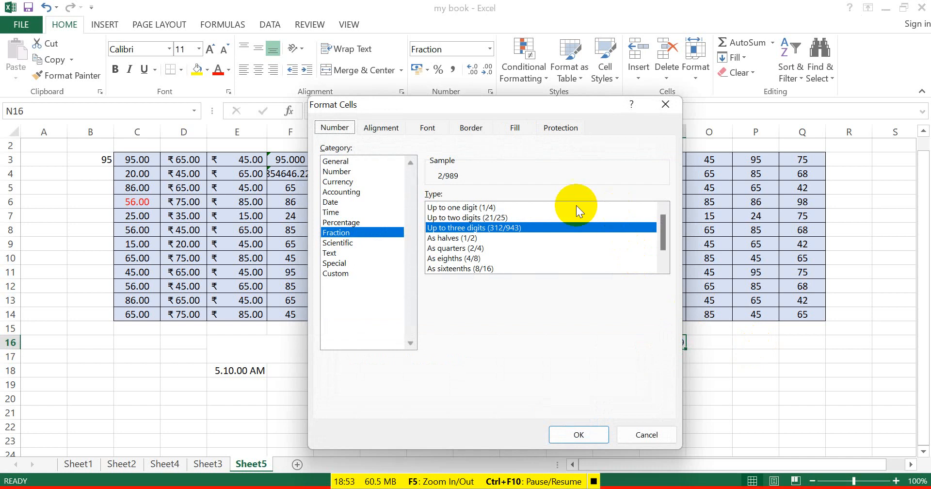
left_click(540, 207)
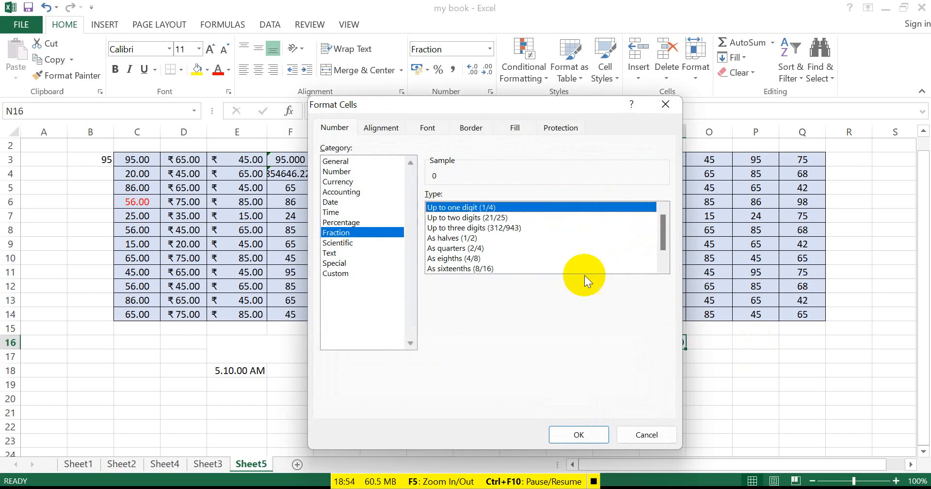
left_click(596, 437)
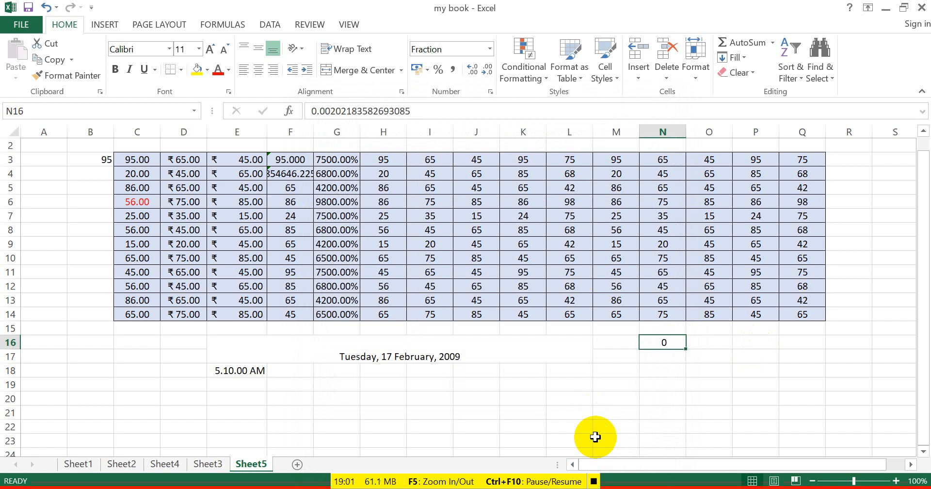
key("ctrl+1")
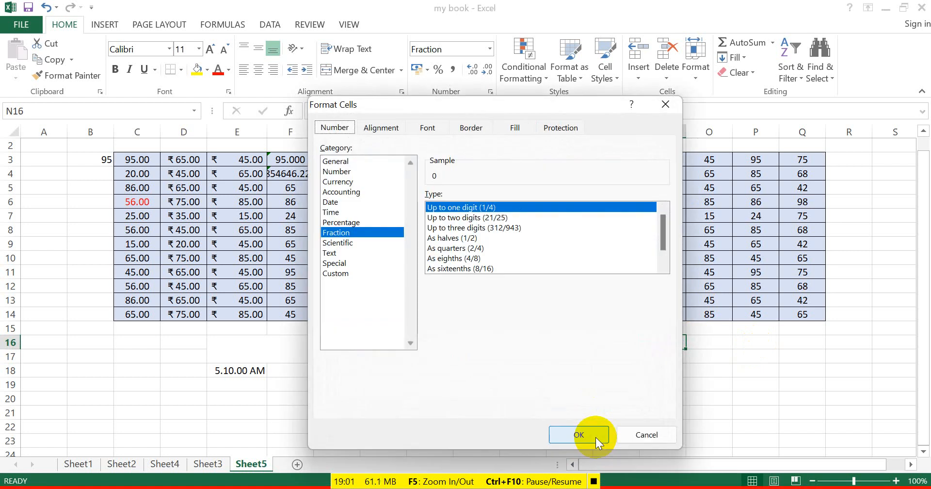
left_click(492, 217)
left_click(558, 437)
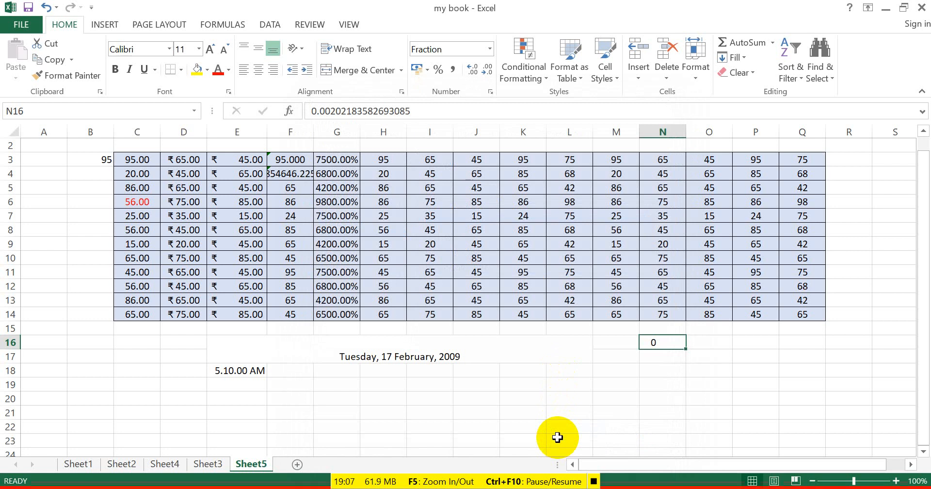
- Set the fraction type of cell N16 to Up to three digits (312/943)
key("ctrl+1")
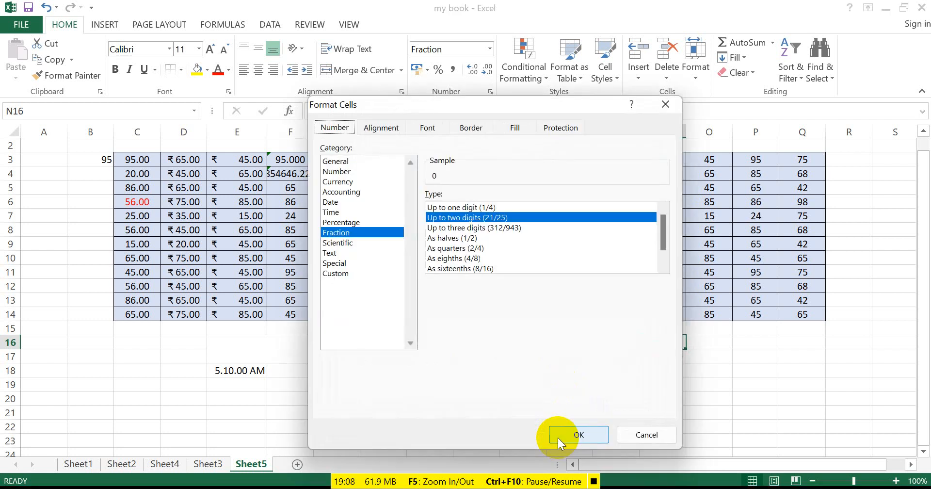
left_click(519, 228)
left_click(595, 434)
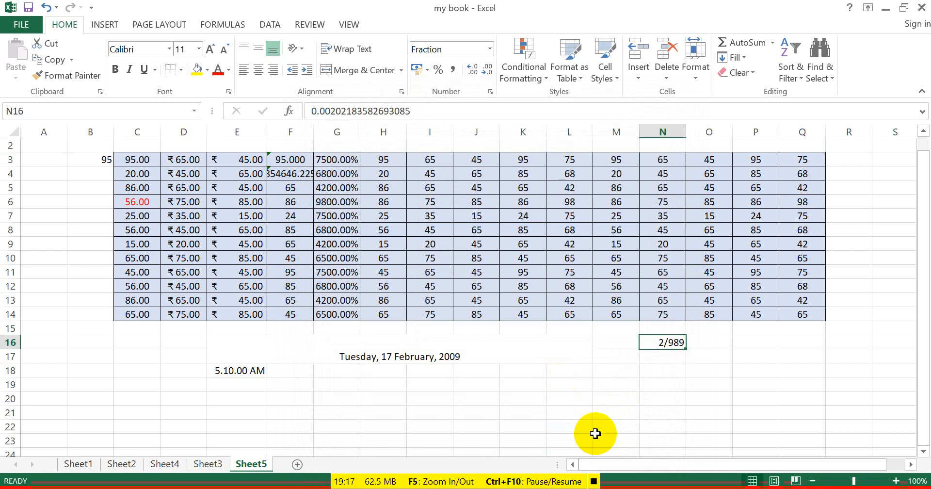
- Examine the number format categories from Number through Fraction, Text, Special and Custom for empty cell N17
left_click(658, 361)
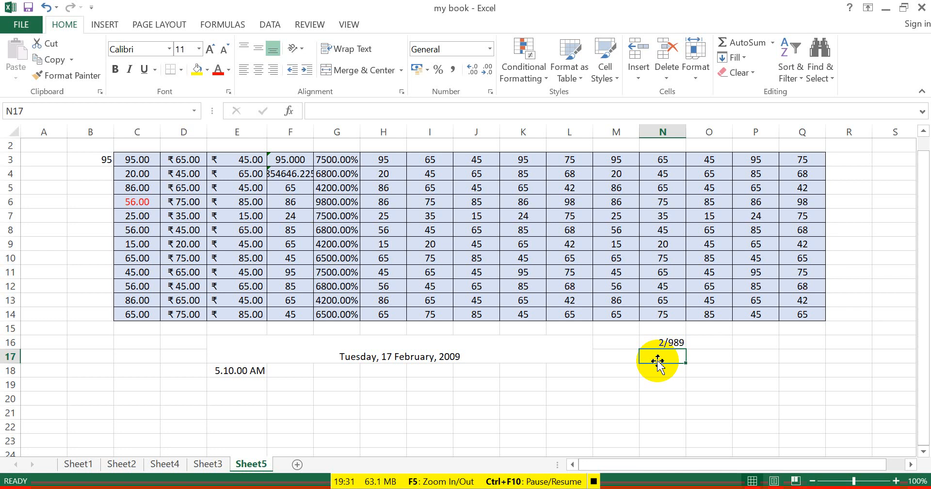
key("ctrl+1")
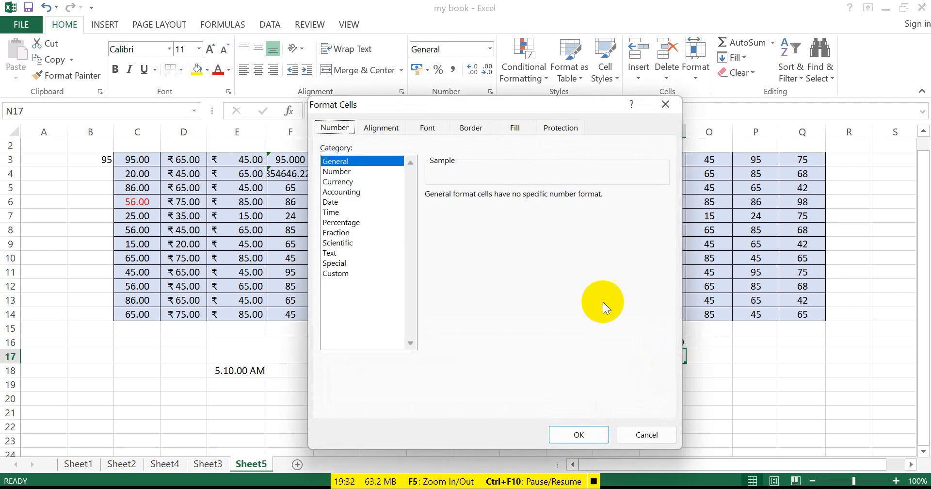
left_click(366, 166)
left_click(357, 182)
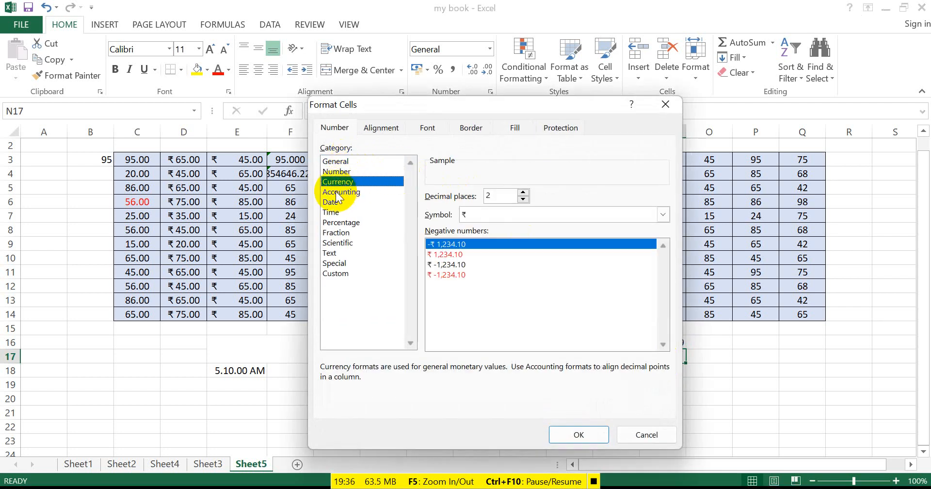
left_click_drag(331, 203, 339, 222)
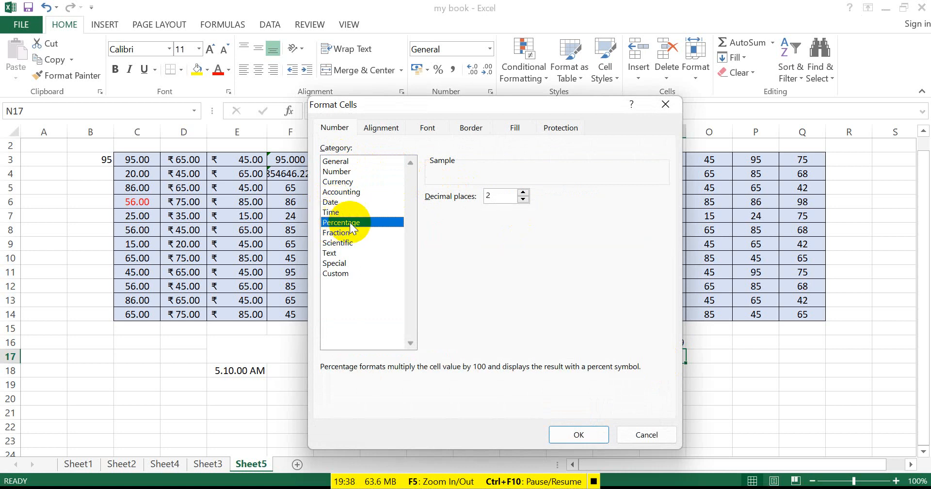
left_click(339, 233)
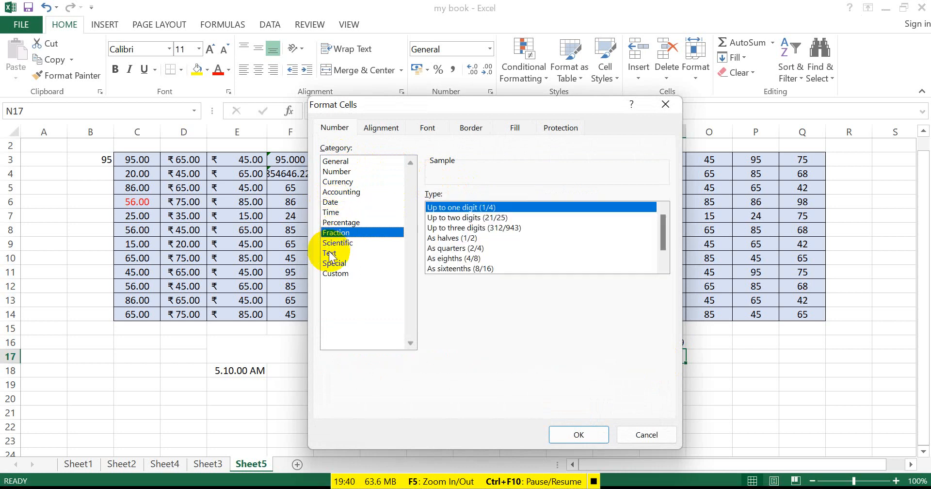
left_click(329, 252)
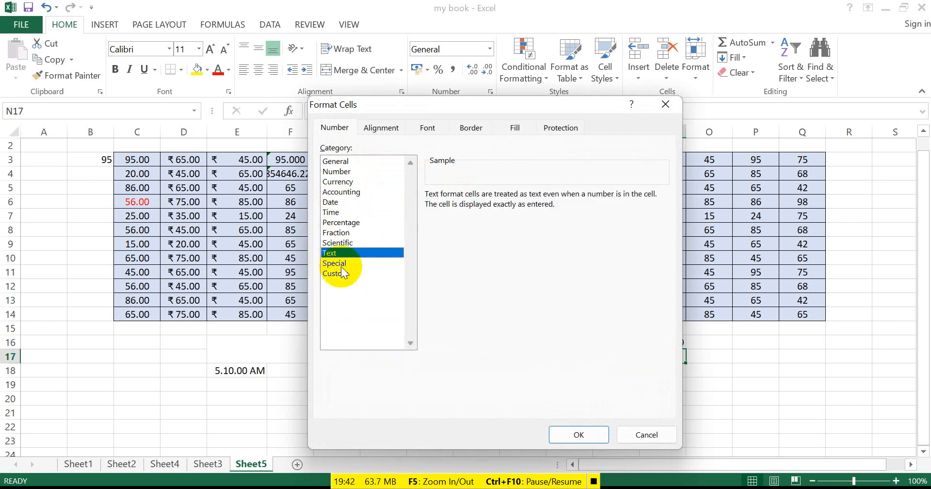
left_click(335, 263)
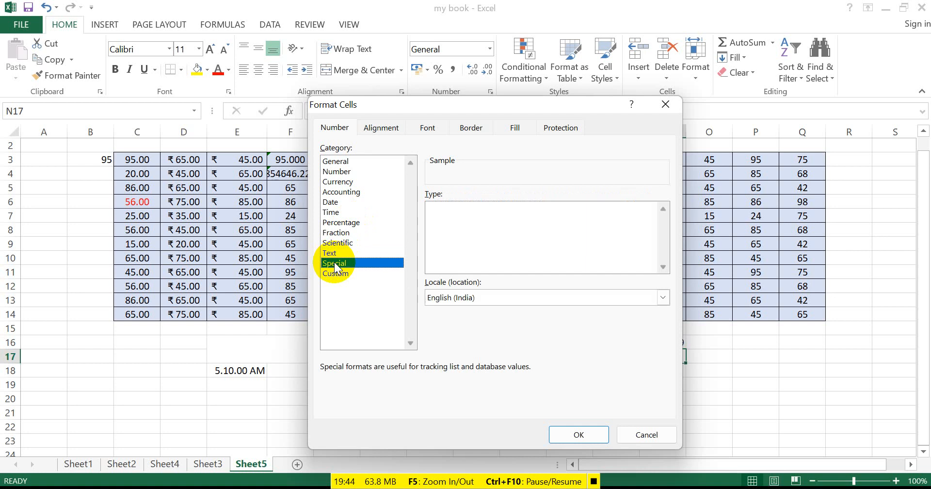
left_click(333, 270)
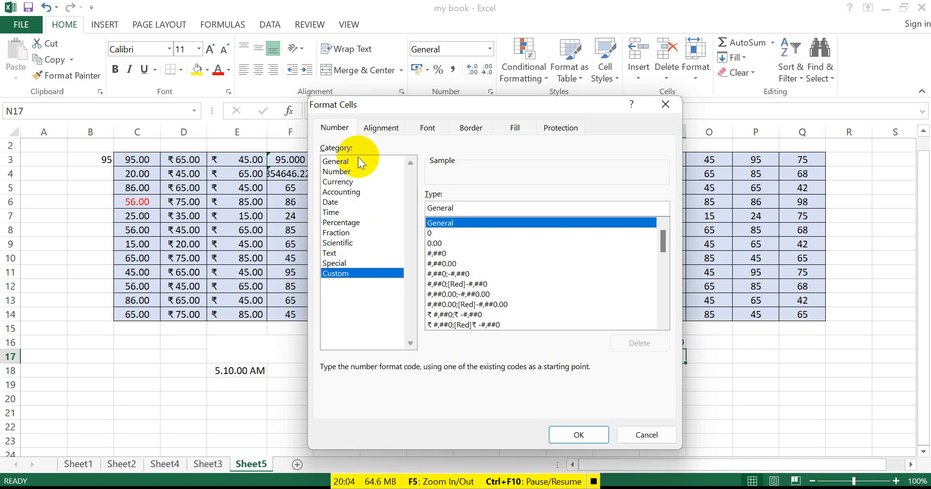
left_click(334, 128)
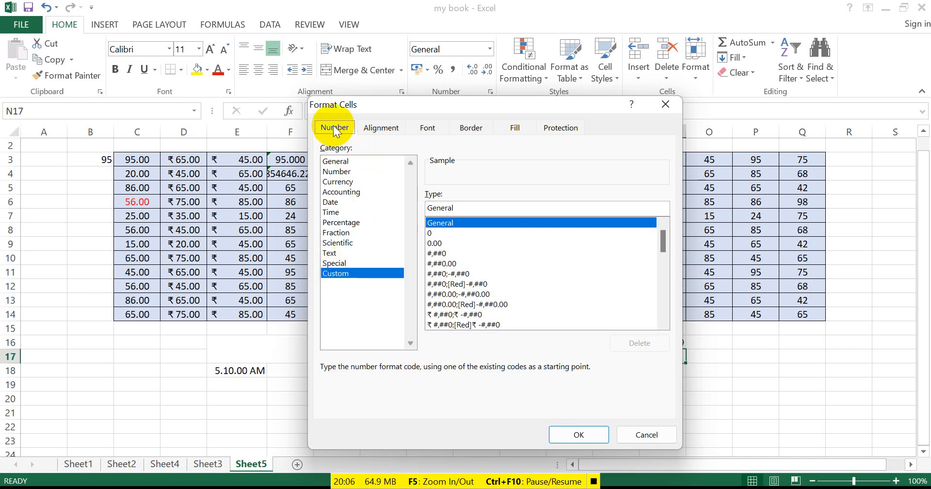
- Try Center for both horizontal and vertical alignment plus the Wrap text and Merge cells options on cell N17, without applying them
left_click(380, 128)
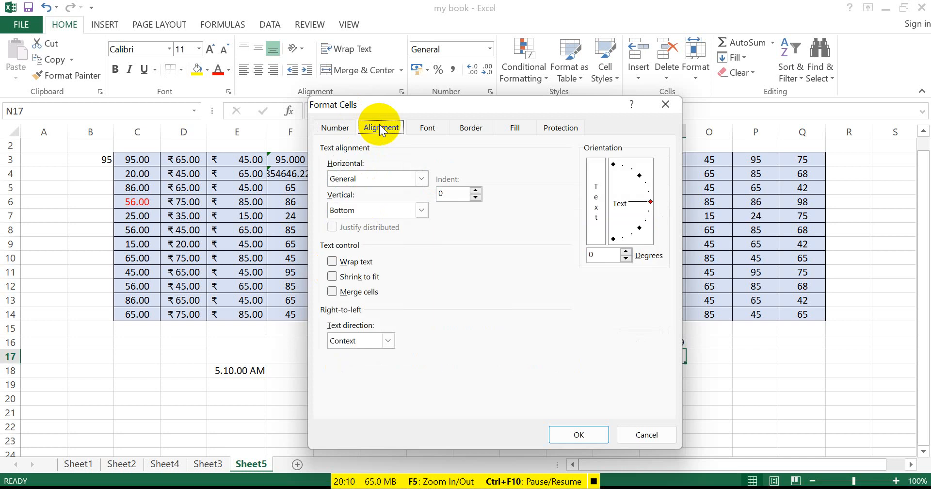
left_click(420, 181)
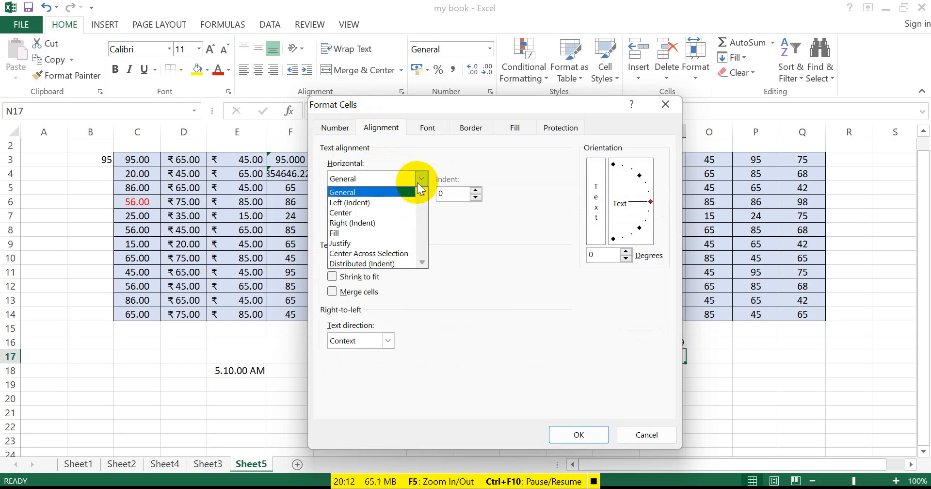
left_click(372, 212)
left_click(410, 210)
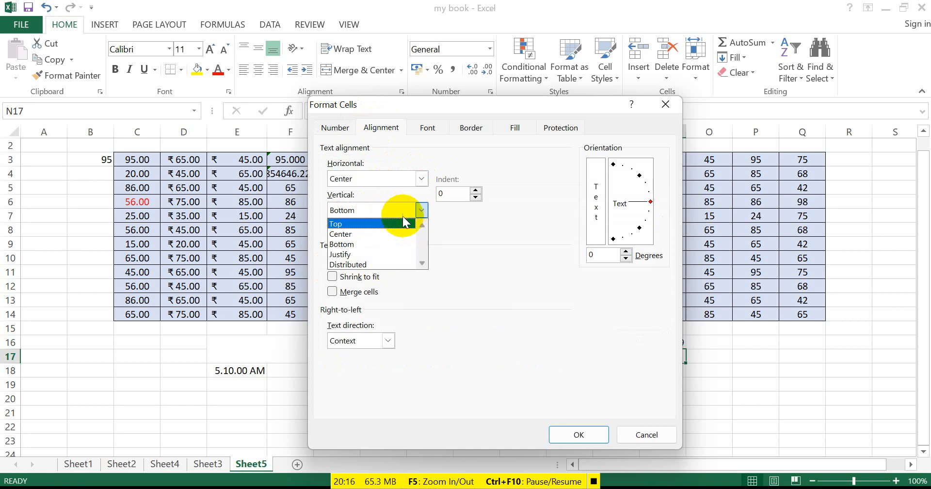
left_click(383, 229)
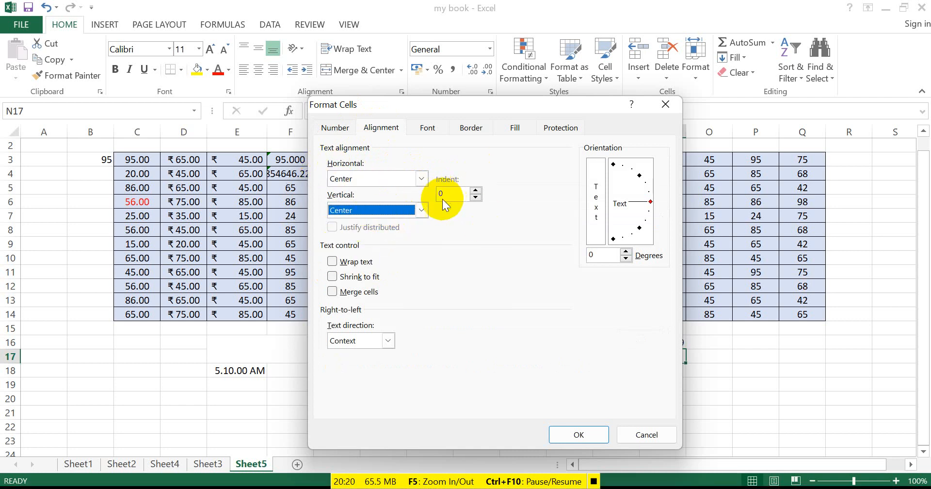
left_click(607, 260)
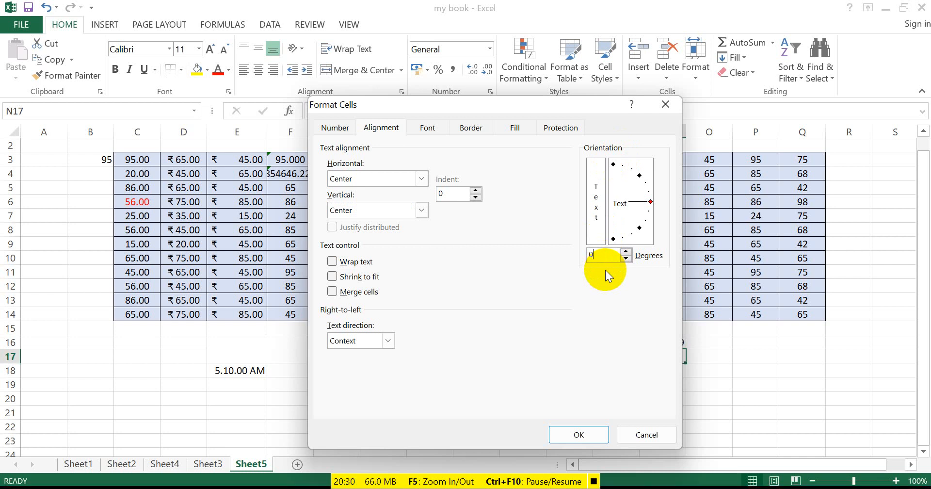
left_click(363, 262)
left_click(364, 263)
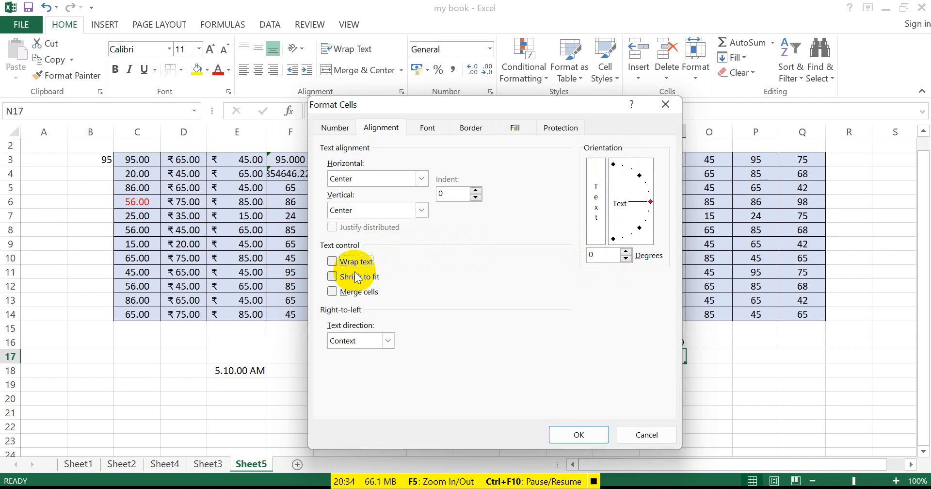
left_click(348, 292)
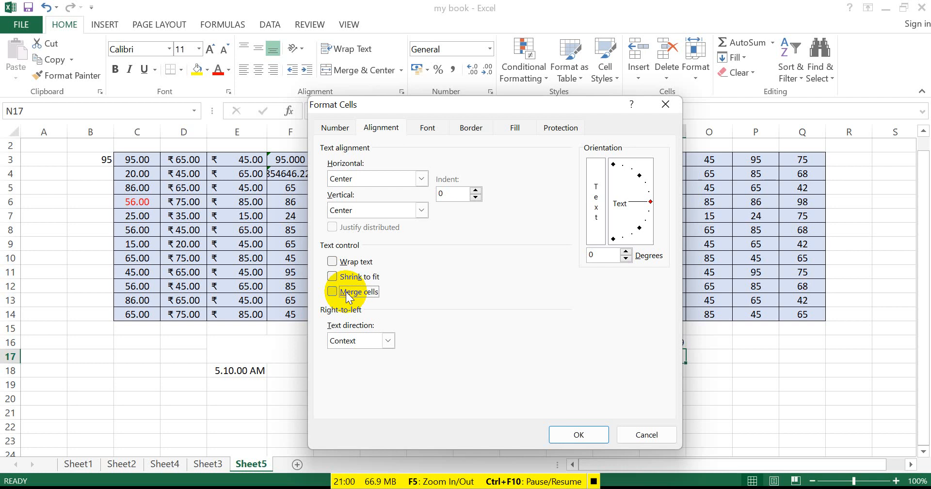
left_click(346, 292)
left_click(648, 435)
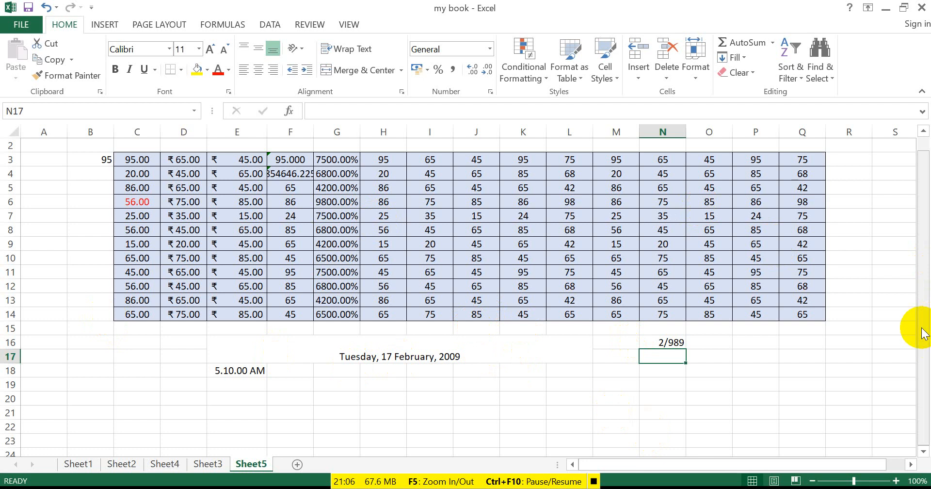
- Narrow column D on Sheet2 slightly so that the name in cell D6 no longer fits its width
left_click_drag(924, 339, 926, 217)
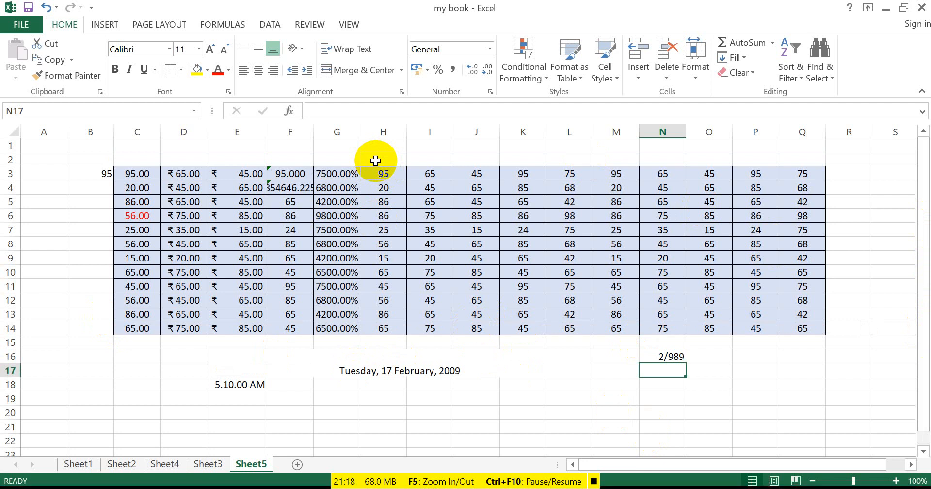
left_click(79, 464)
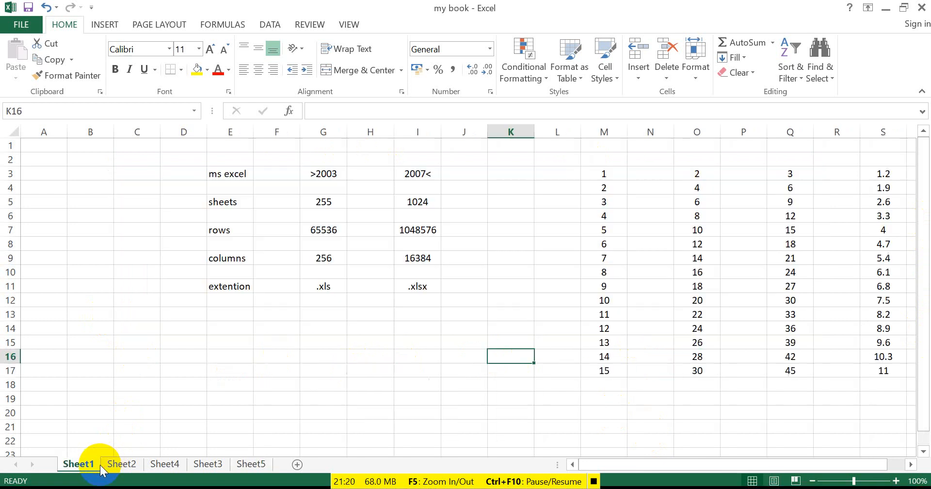
left_click(120, 464)
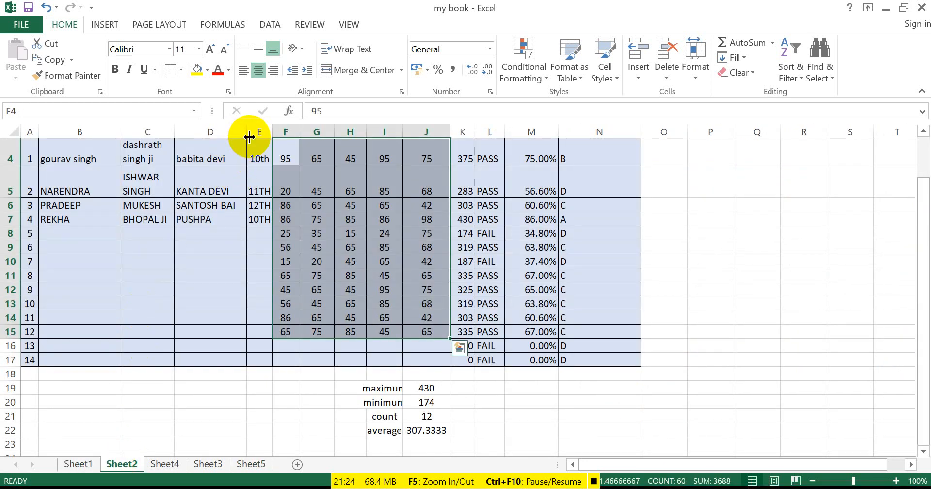
left_click_drag(247, 132, 230, 142)
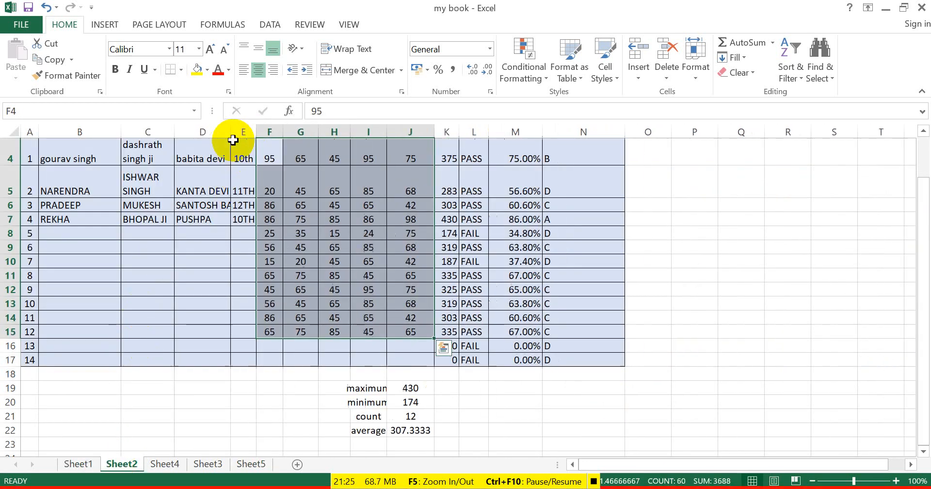
left_click(132, 144)
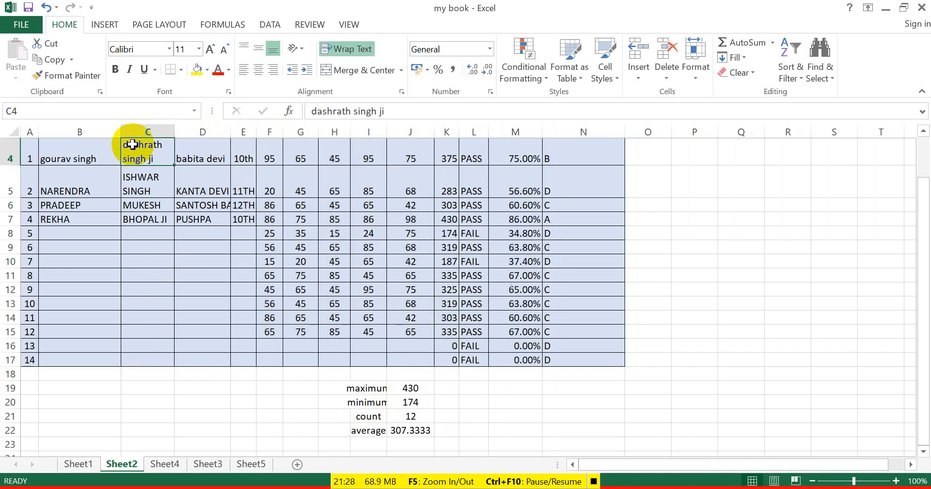
- Apply the Shrink to fit text control to the name in cell D6
left_click(196, 207)
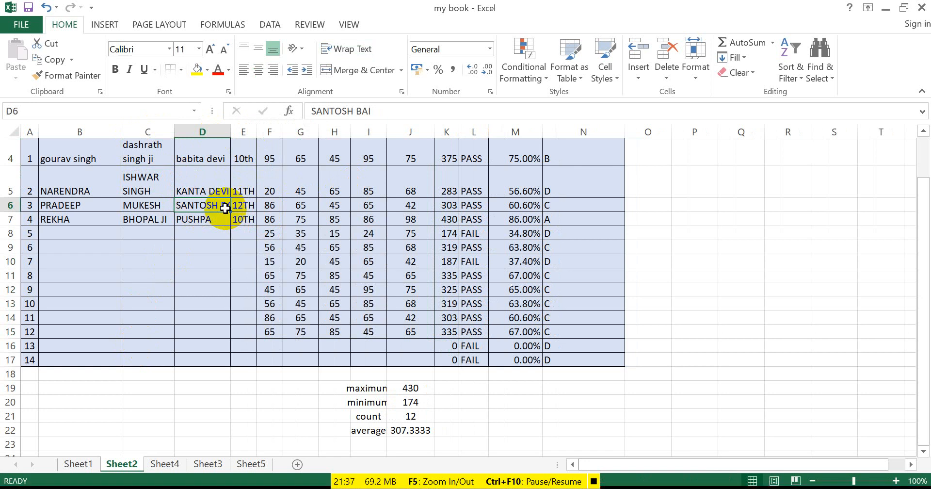
key("ctrl+1")
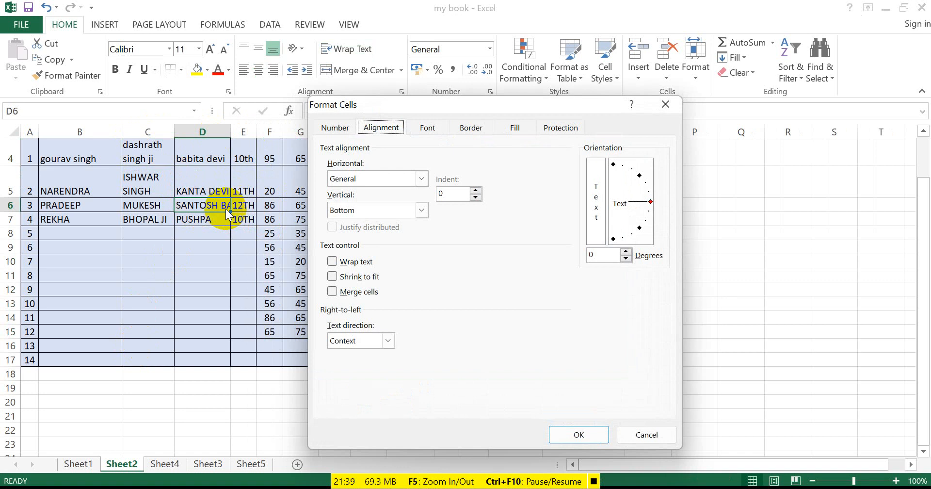
left_click(340, 276)
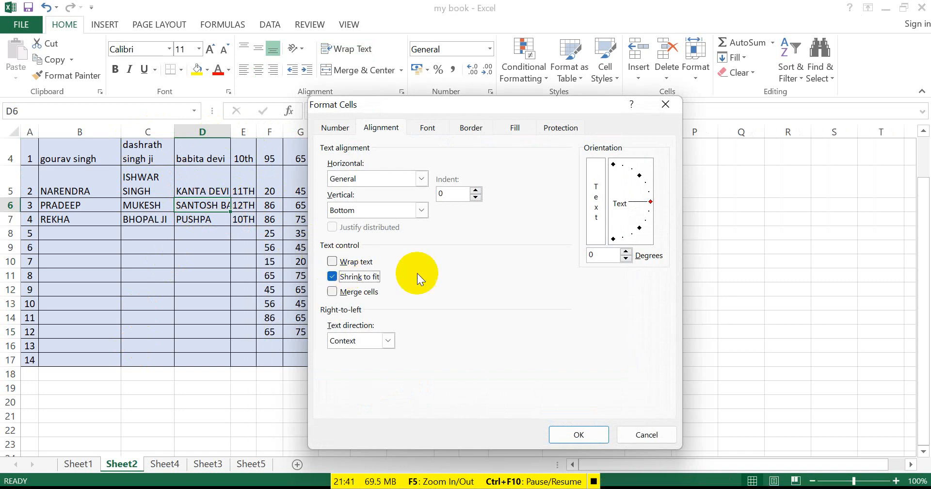
left_click(579, 433)
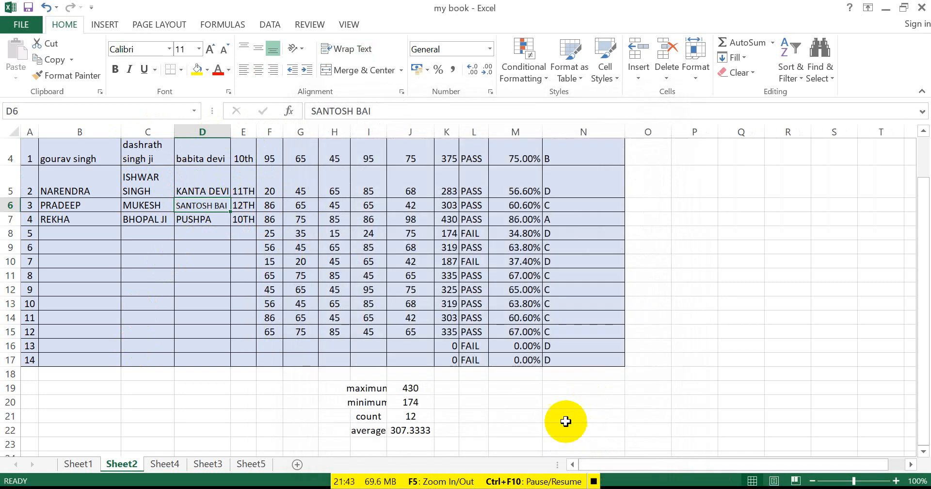
left_click(206, 234)
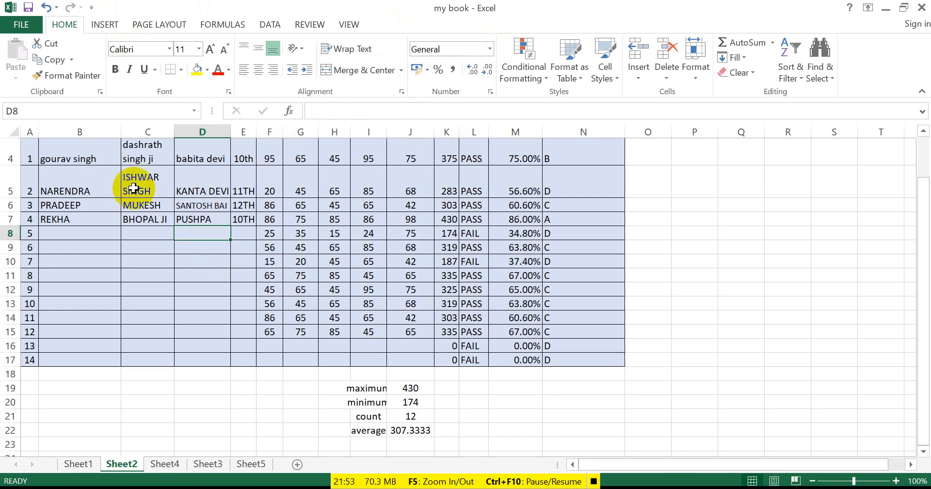
left_click(222, 205)
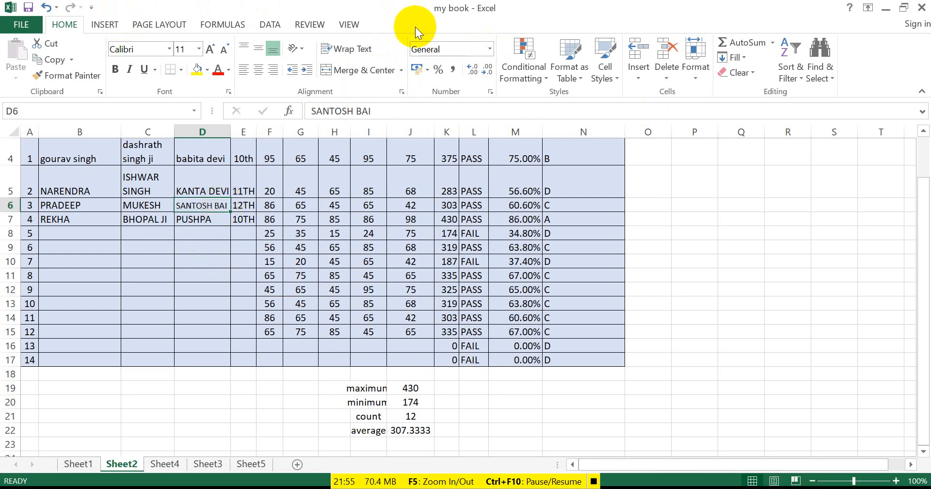
- Examine the font, border and fill settings for empty cell D19, including the gradient fill effects and additional background colors
left_click(219, 388)
key("ctrl+1")
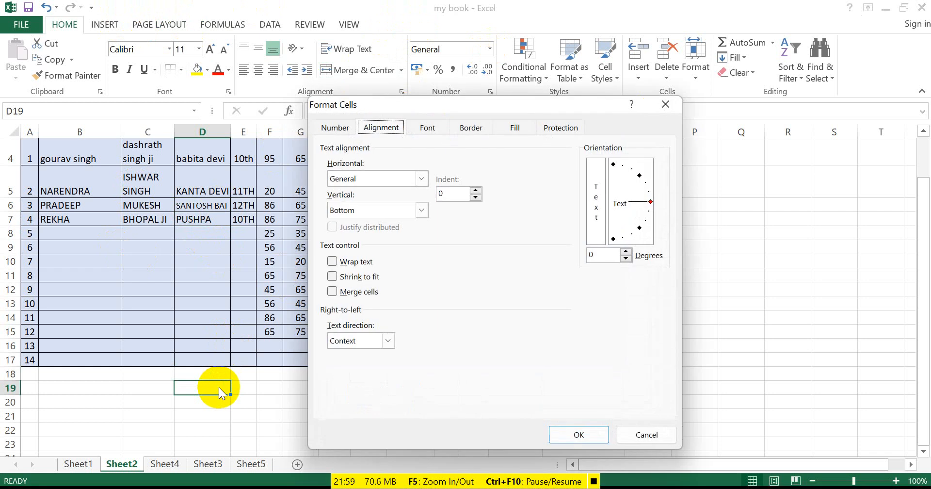
left_click(422, 128)
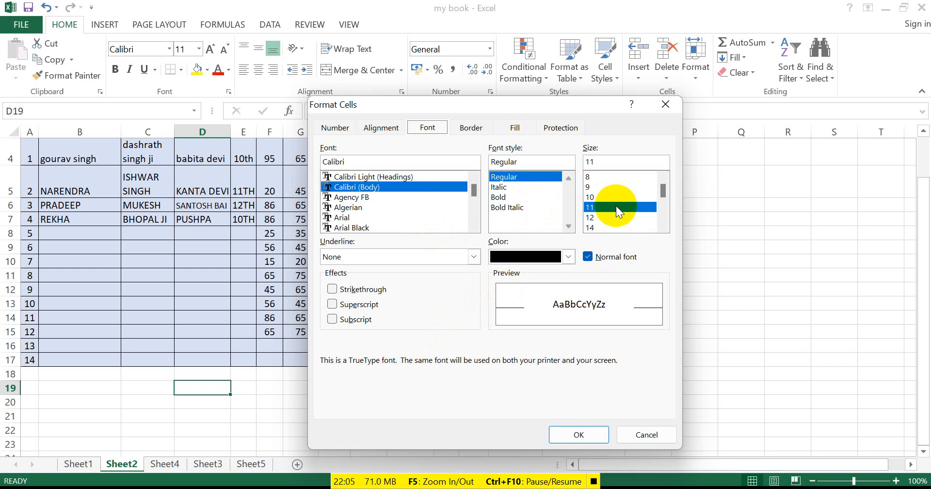
left_click(473, 128)
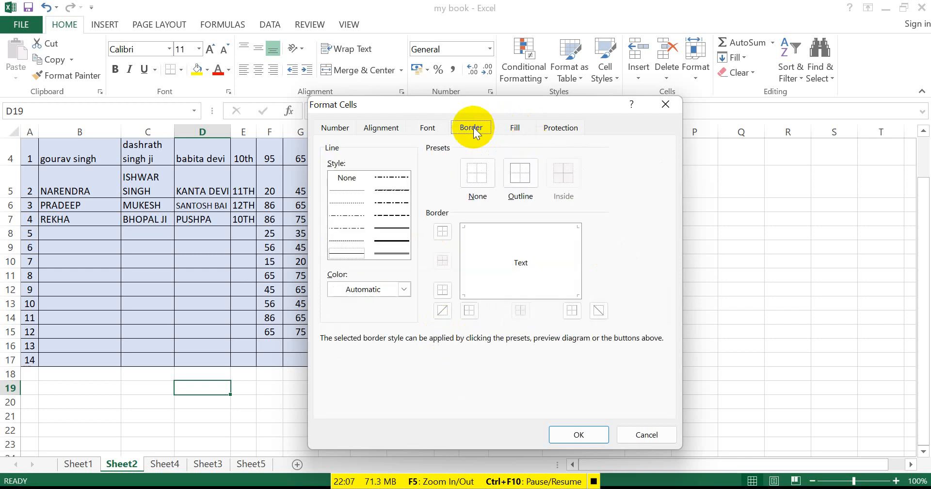
left_click(517, 127)
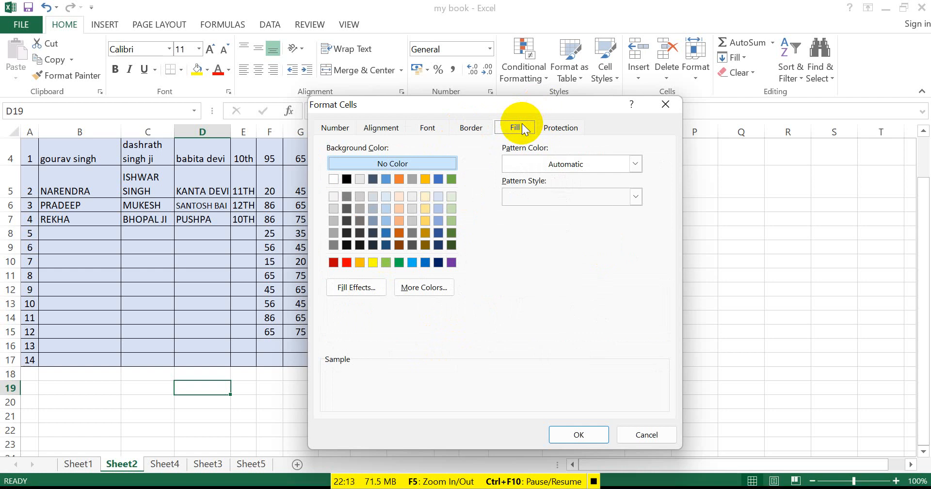
left_click(352, 290)
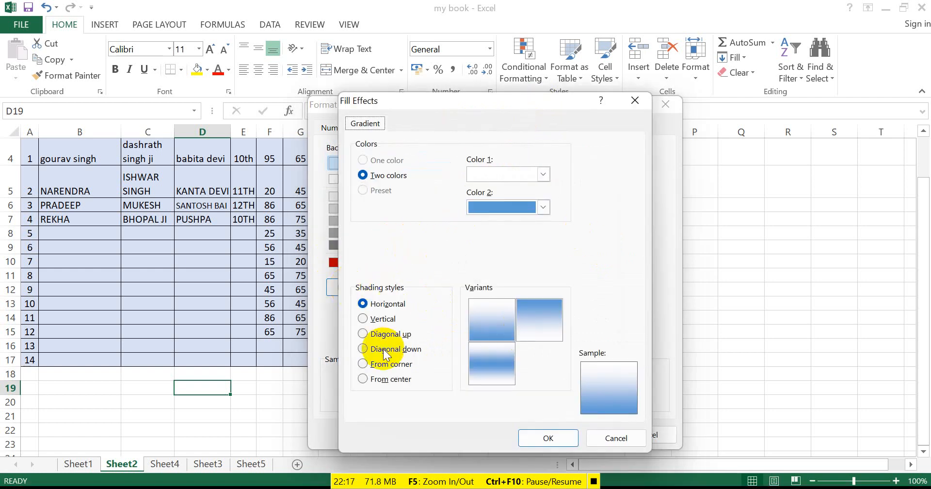
left_click(606, 436)
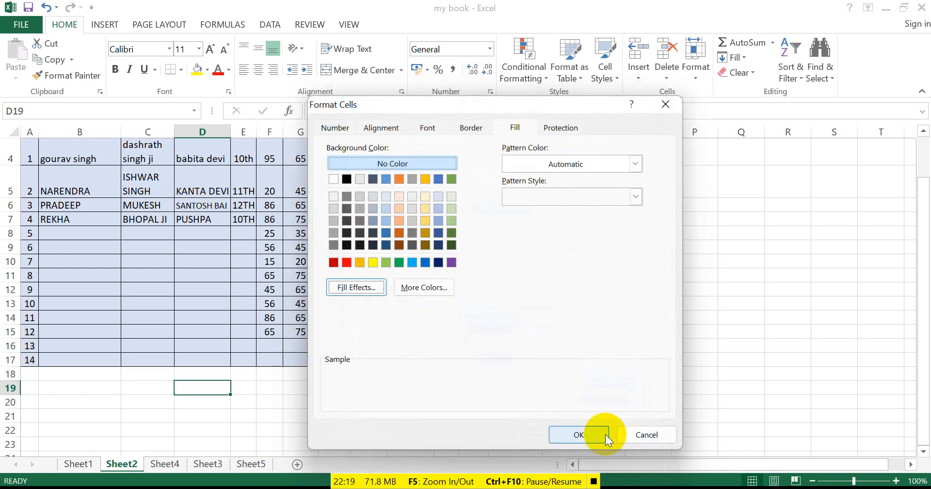
left_click(428, 287)
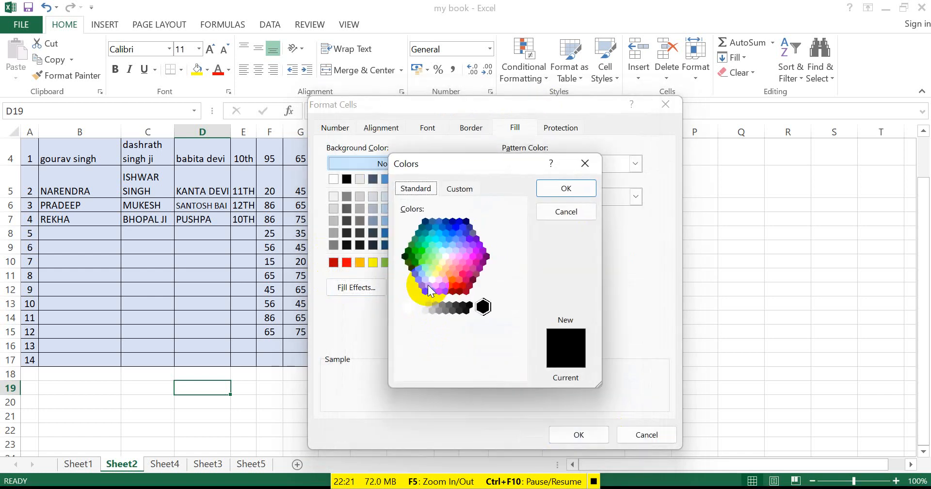
left_click(567, 212)
- Try a light orange pattern color with a diagonal stripe pattern style as the fill of cell D19
left_click(635, 163)
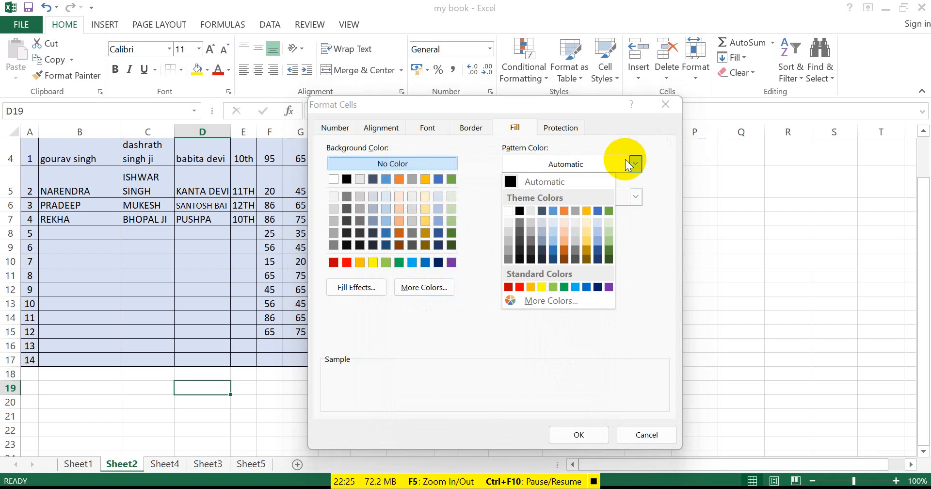
left_click(564, 224)
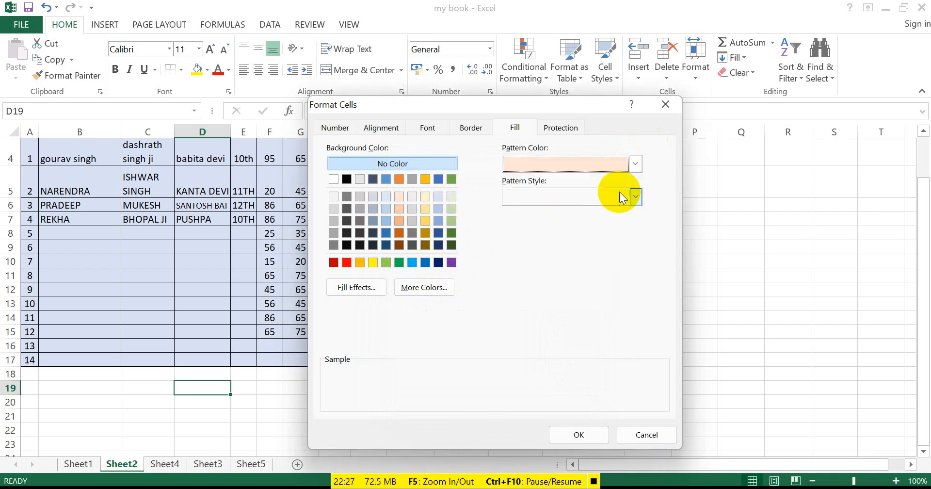
left_click(621, 196)
left_click(565, 234)
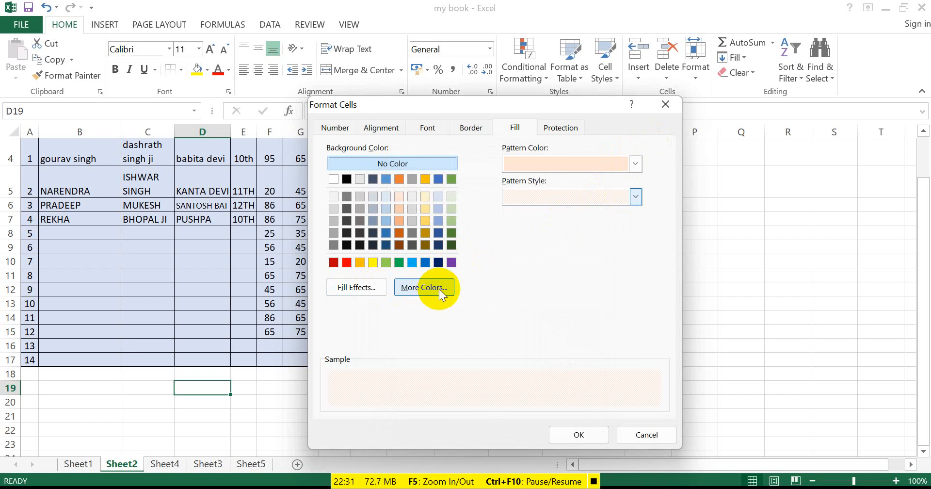
- Try a horizontal stripe pattern style for cell D19 over a dark gold and a light blue background color
left_click(558, 199)
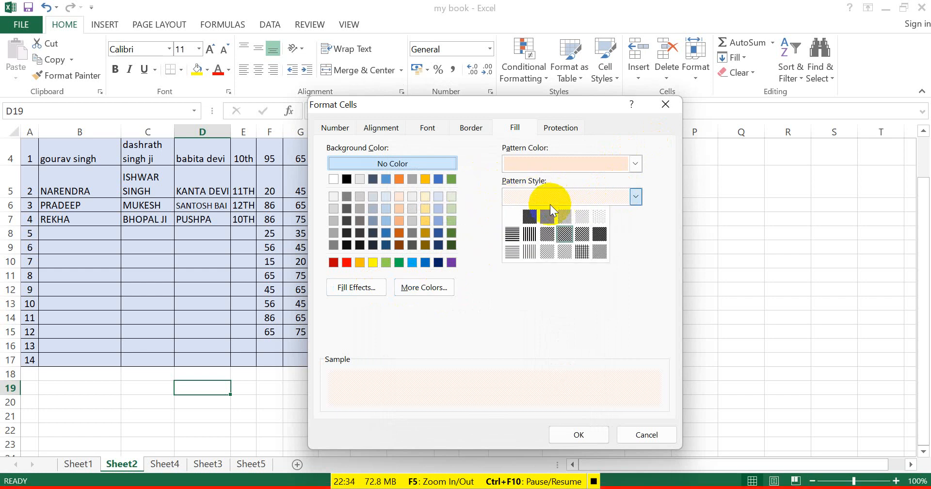
left_click(516, 233)
left_click(431, 234)
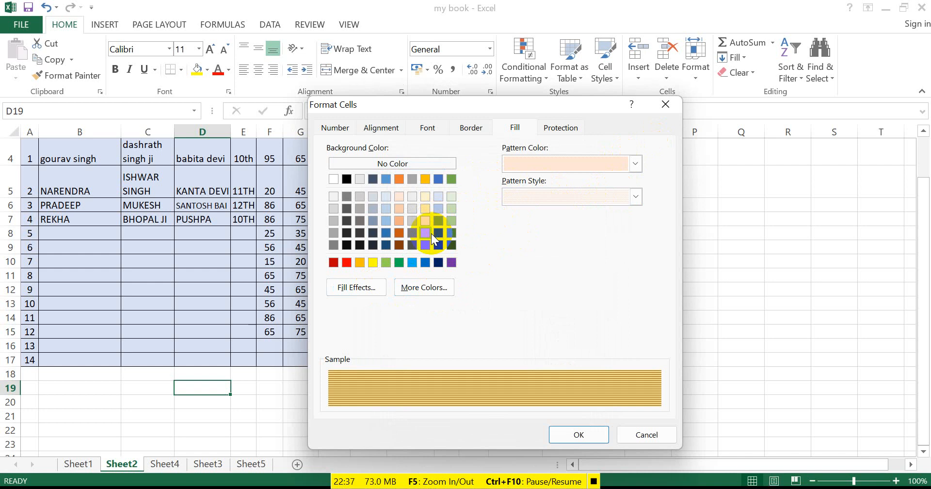
left_click(416, 261)
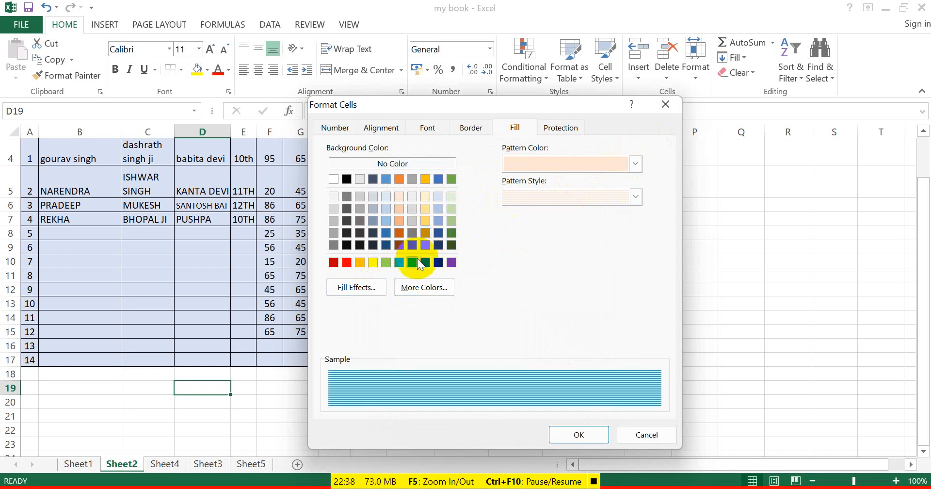
- Try a two-color gradient fill with Diagonal up shading from white to blue for cell D19
left_click(363, 287)
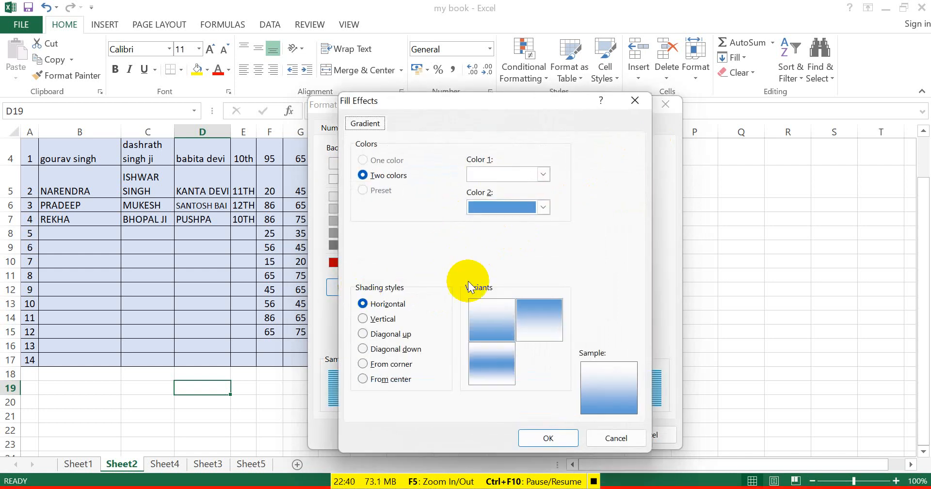
left_click(383, 338)
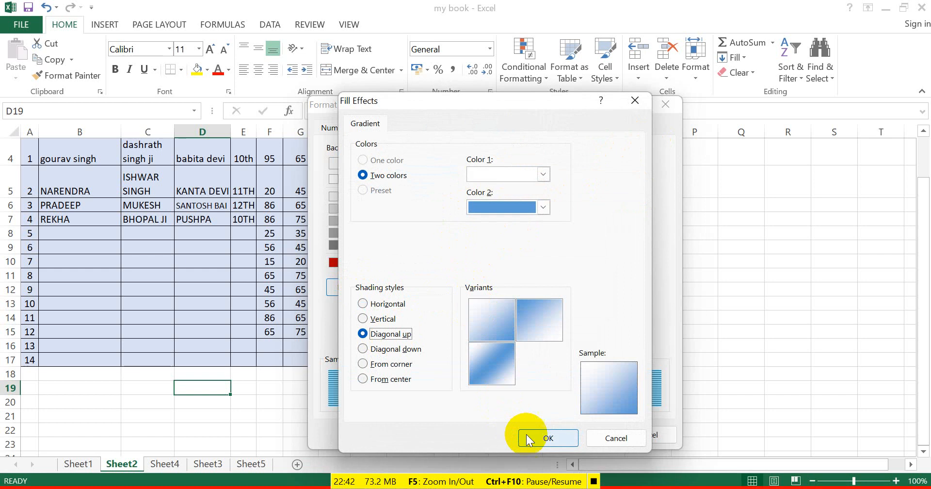
left_click(532, 437)
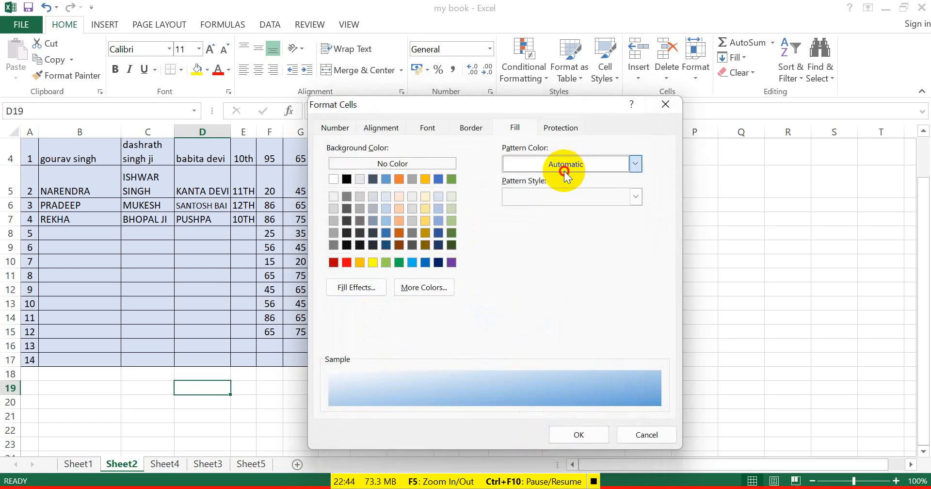
- Try a dark blue-gray pattern color with a vertical stripe pattern style as the fill of cell D19
left_click(564, 170)
left_click(542, 246)
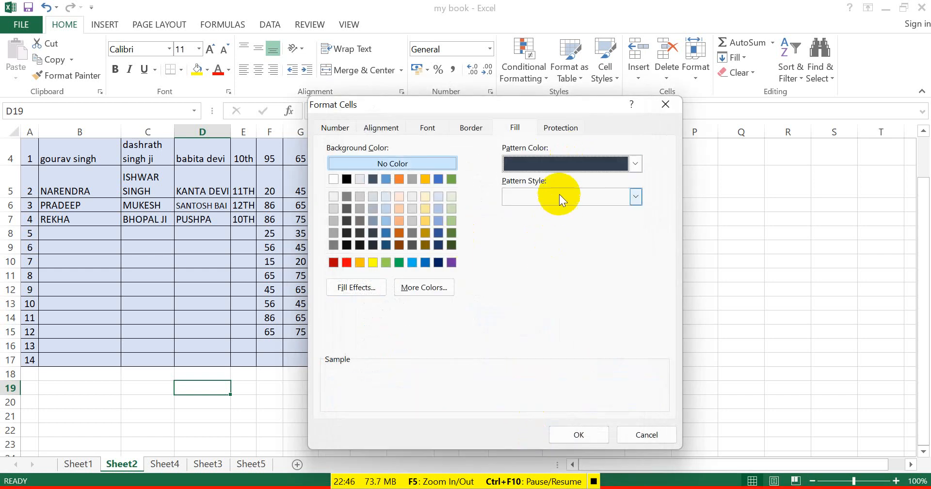
left_click(561, 196)
left_click(530, 236)
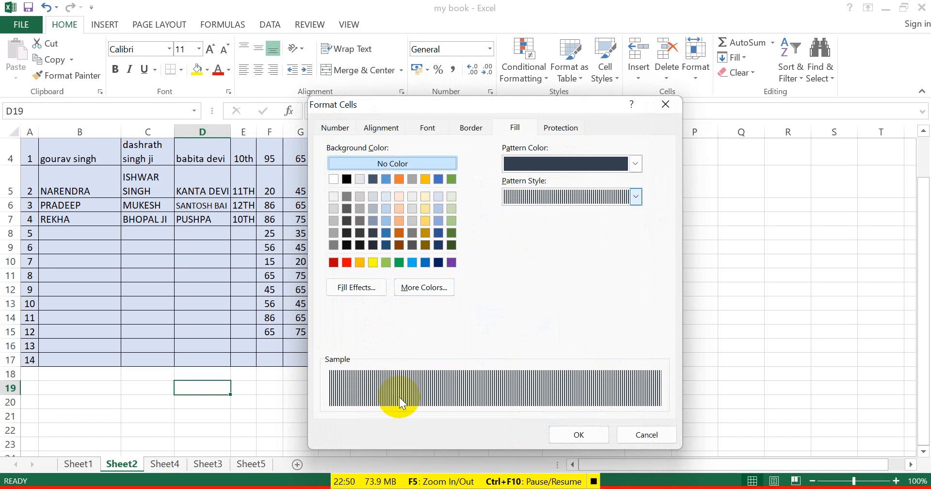
- Check the Locked and Hidden protection settings for cell D19, discard the pending formatting and select cell E10
left_click(561, 127)
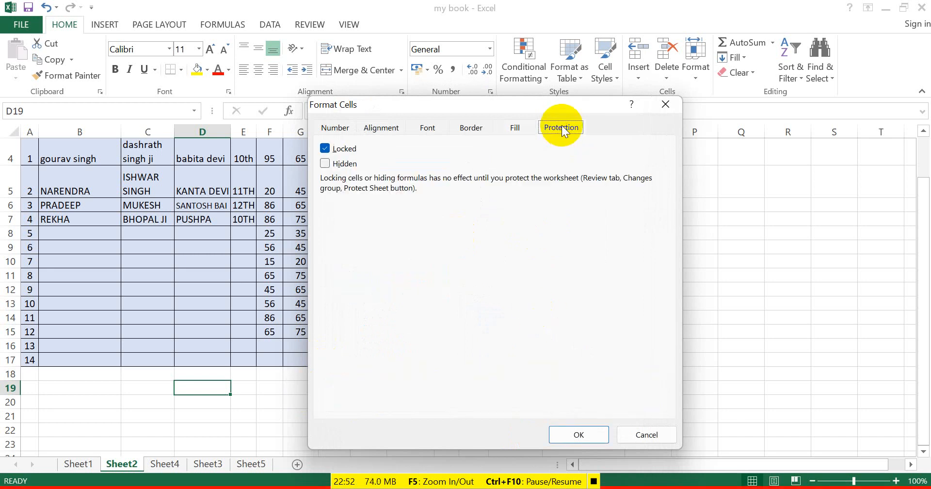
left_click(636, 433)
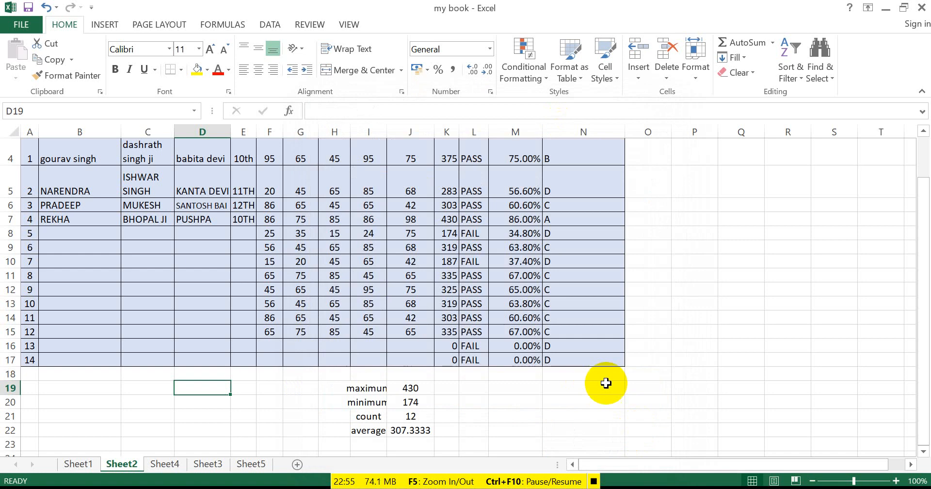
left_click(247, 261)
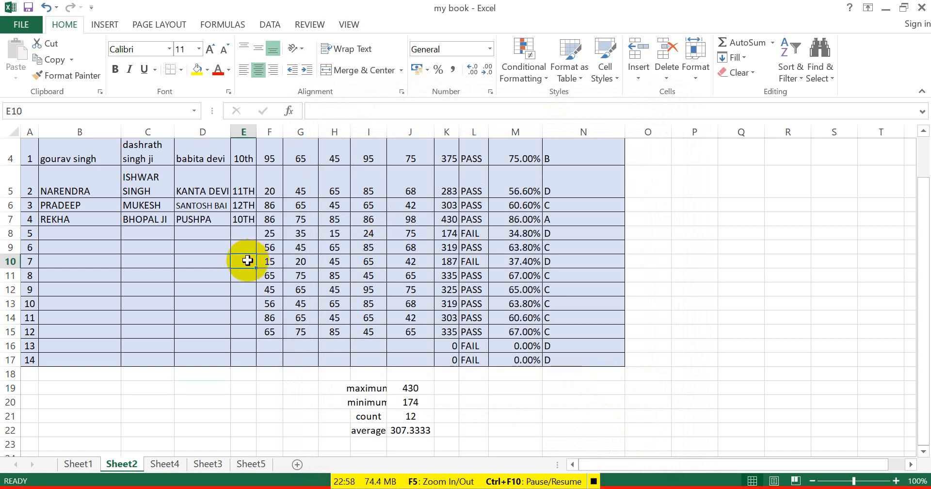